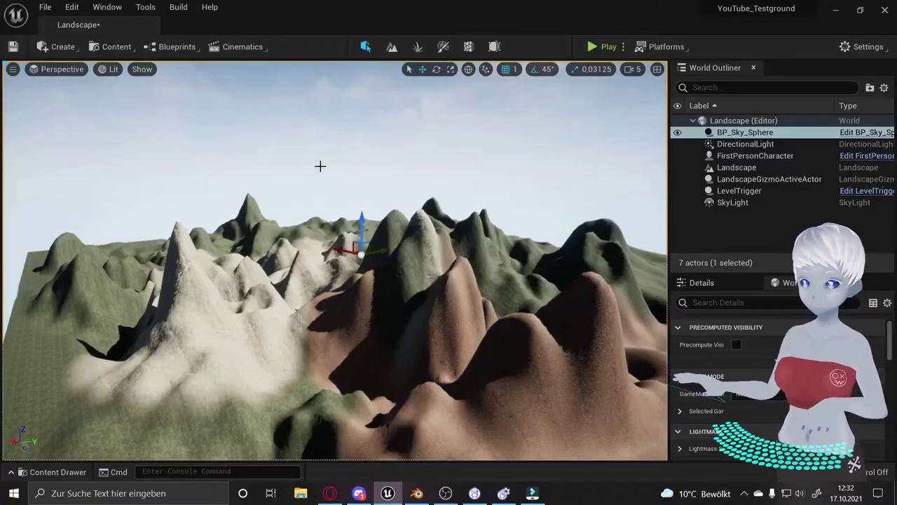
Fly the camera in until the sculpted grass, rock and sand landscape fills the viewport.
mouse_move(320, 166)
right_mouse_down()
mouse_move(326, 182)
mouse_move(272, 238)
right_mouse_up()
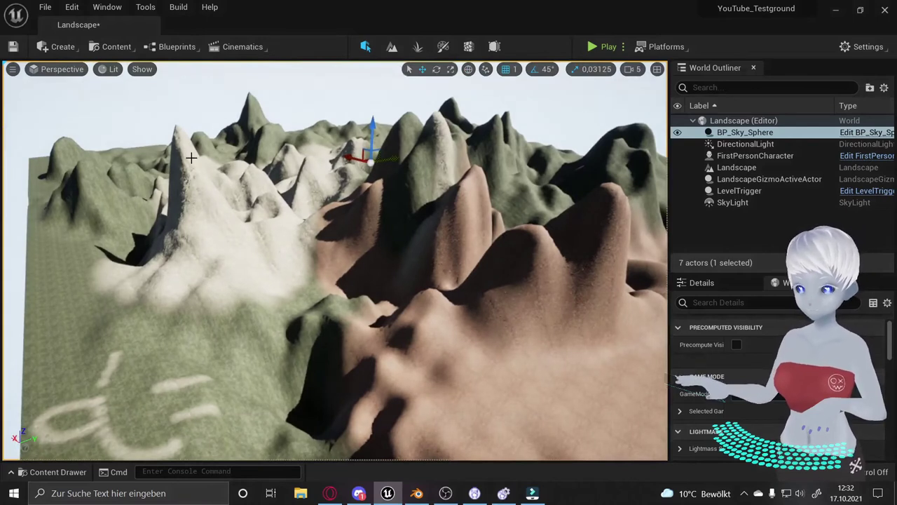
right_click_drag(322, 262, 379, 260)
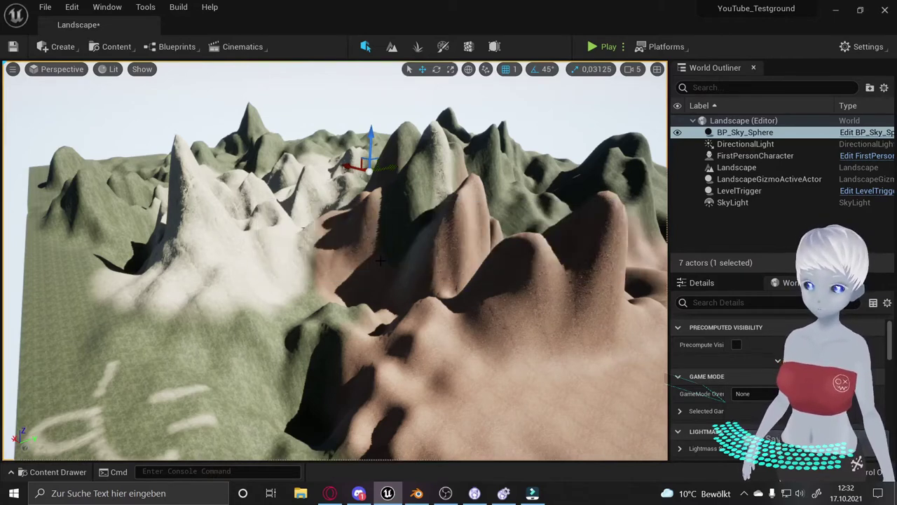
mouse_move(380, 261)
left_mouse_down()
mouse_move(392, 277)
mouse_move(362, 310)
left_mouse_up()
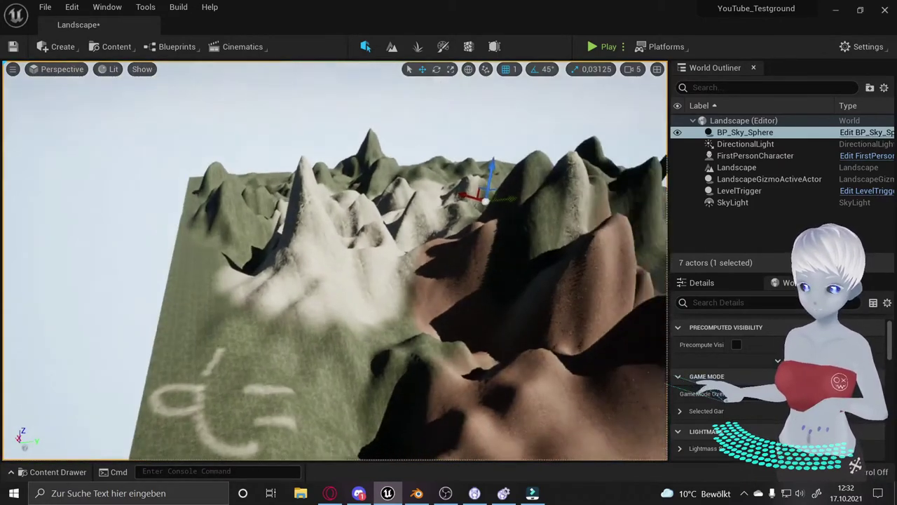
left_click_drag(332, 353, 343, 330)
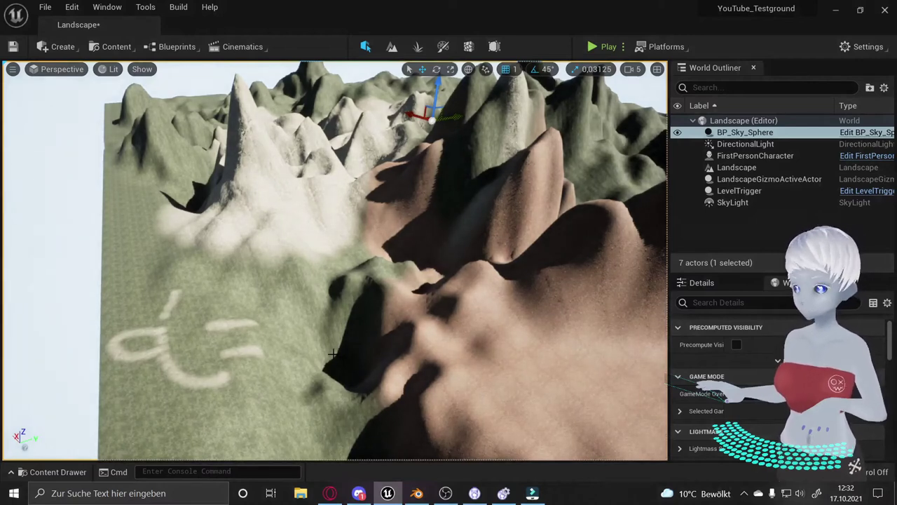
left_click_drag(333, 352, 357, 321)
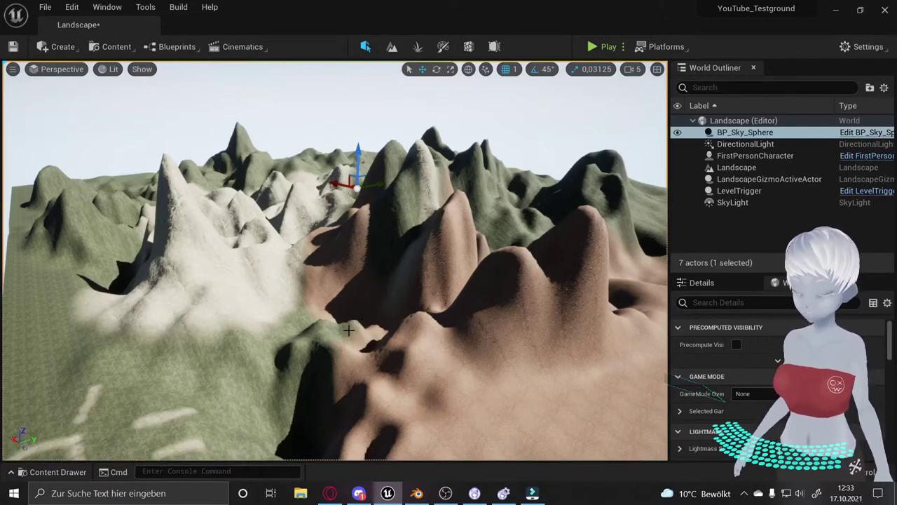
Open Content Browser 1 as a floating window on TestMaterialien and move it to the left.
left_click(110, 49)
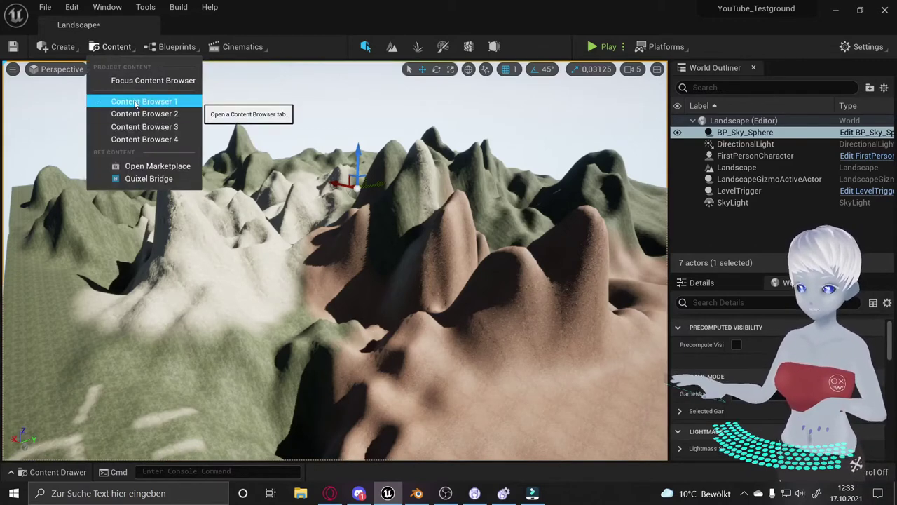
left_click(143, 101)
left_click_drag(455, 74, 299, 95)
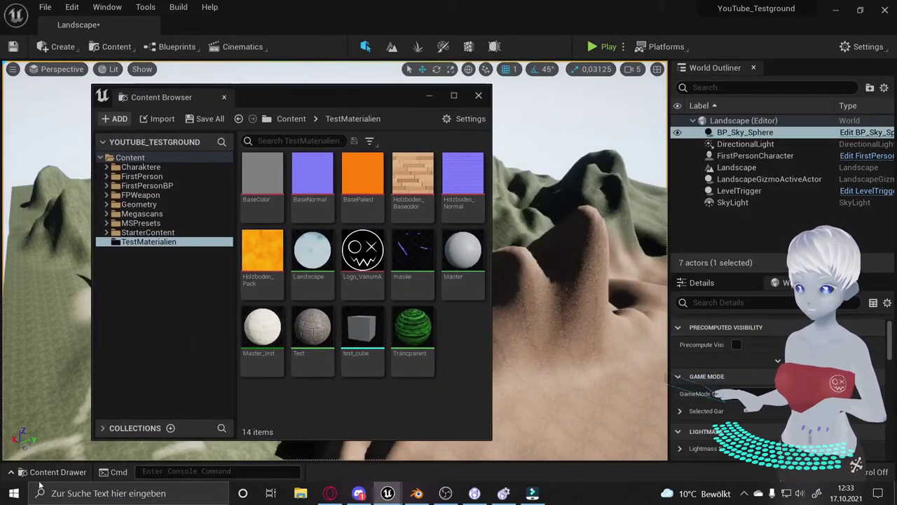
mouse_move(309, 102)
left_mouse_down()
mouse_move(291, 108)
mouse_move(896, 105)
mouse_move(217, 85)
left_mouse_up()
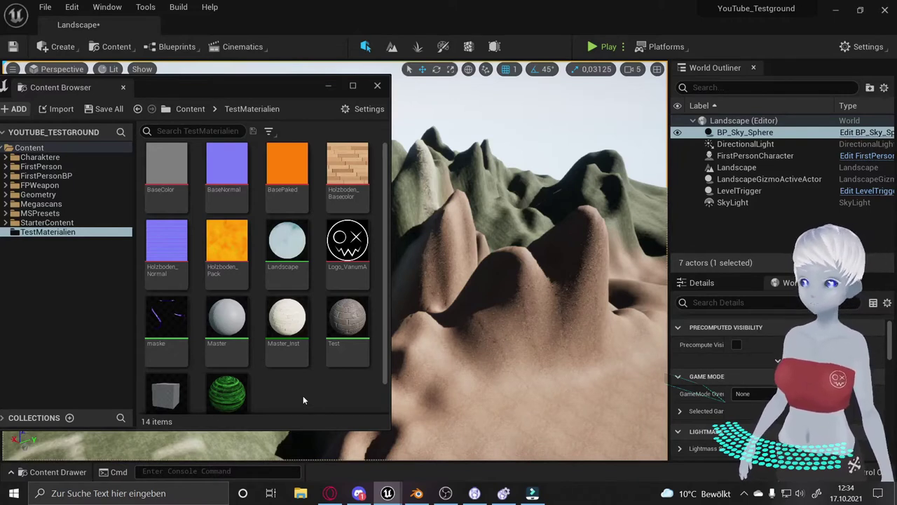
Create a Material Function in TestMaterialien named NewMaterialFunction_Gras.
right_click(304, 399)
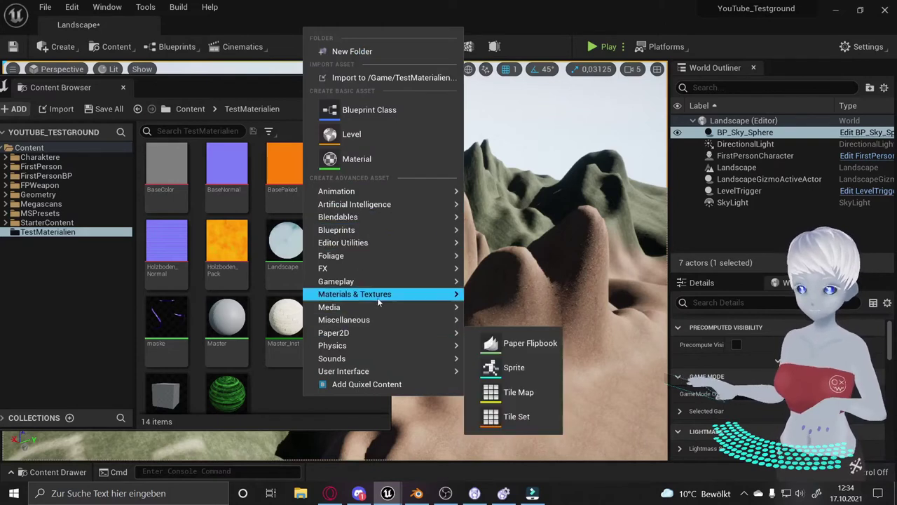
mouse_move(378, 301)
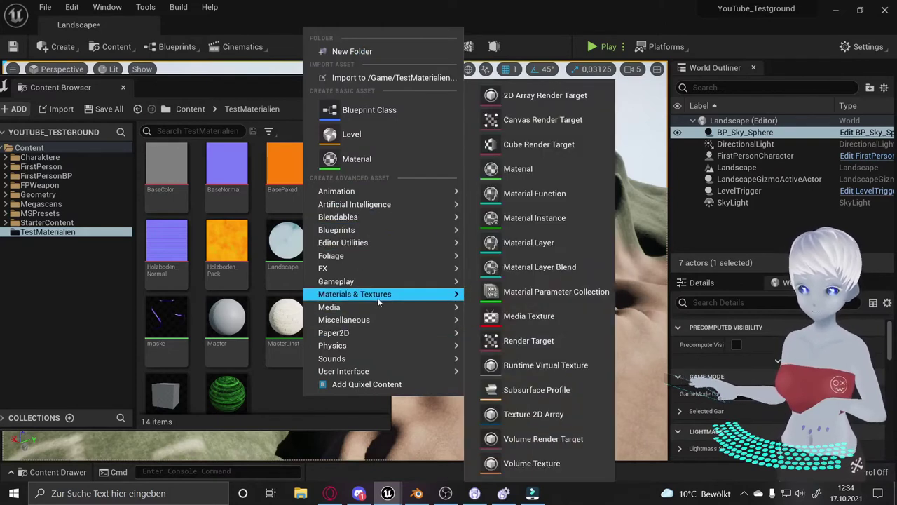
left_click(538, 202)
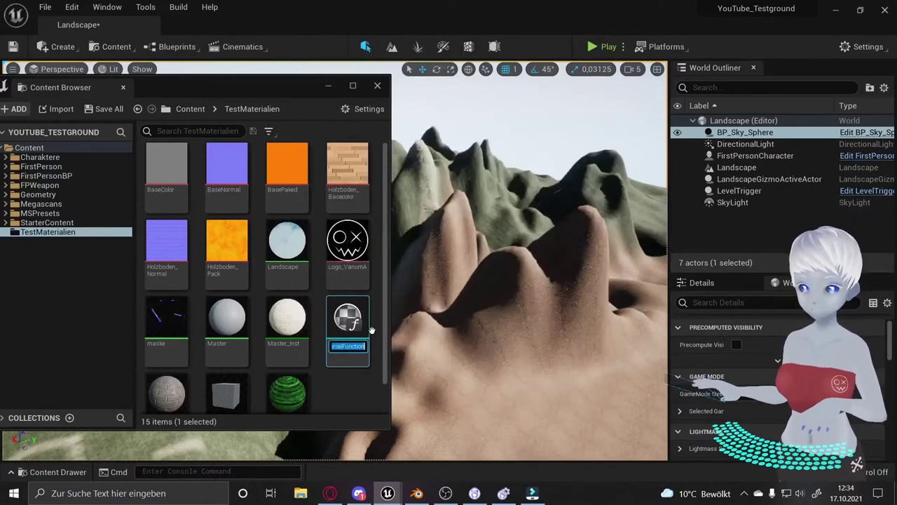
key("End")
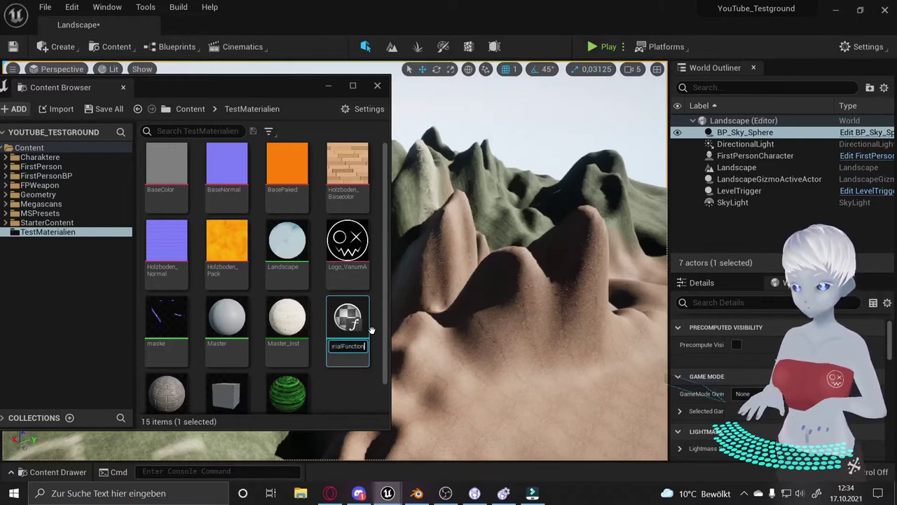
type("_Gras")
key("Return")
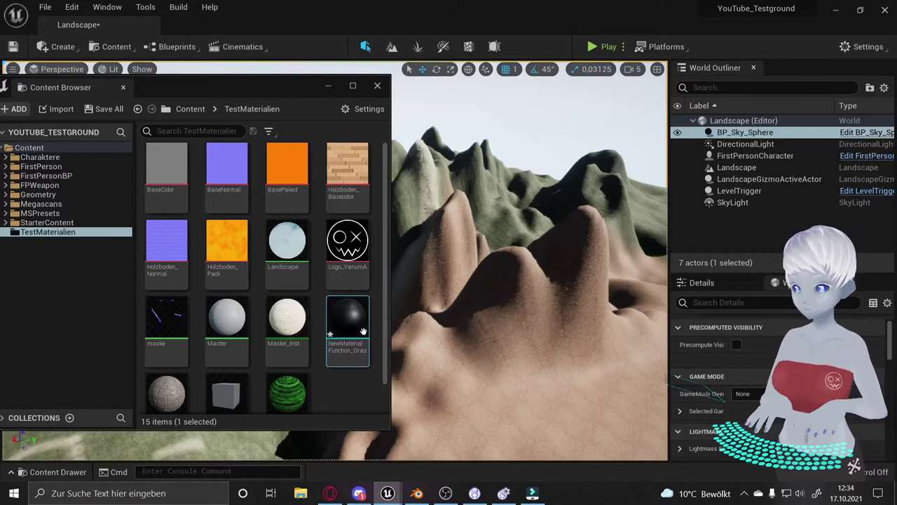
left_click(351, 374)
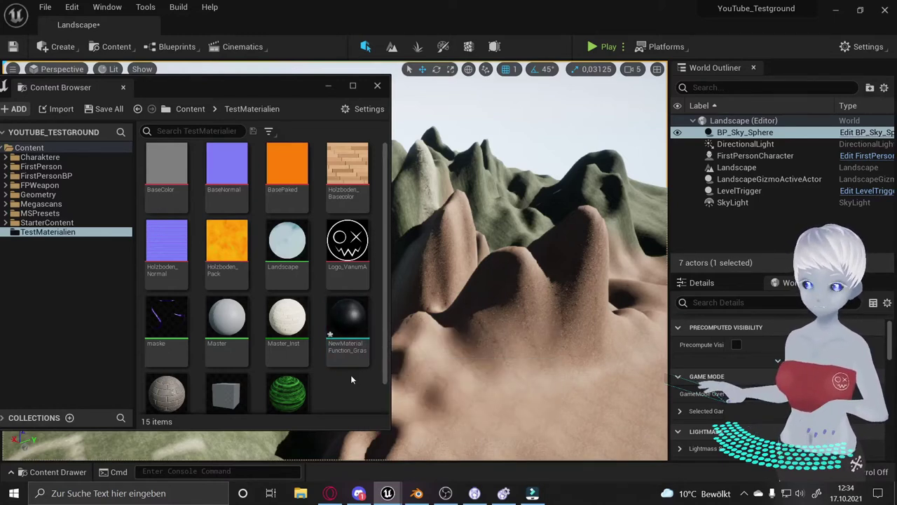
Open NewMaterialFunction_Gras and frame its Output Result node in the graph.
double_click(356, 329)
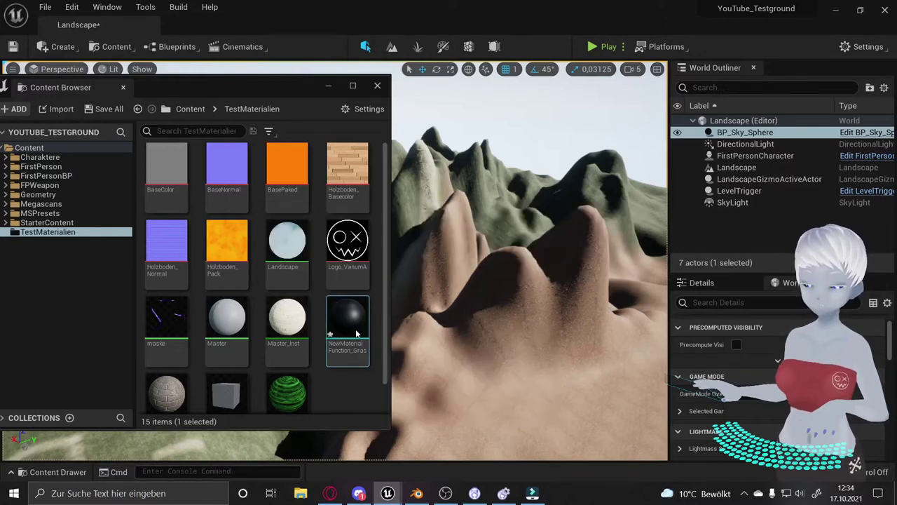
right_click_drag(487, 233, 559, 234)
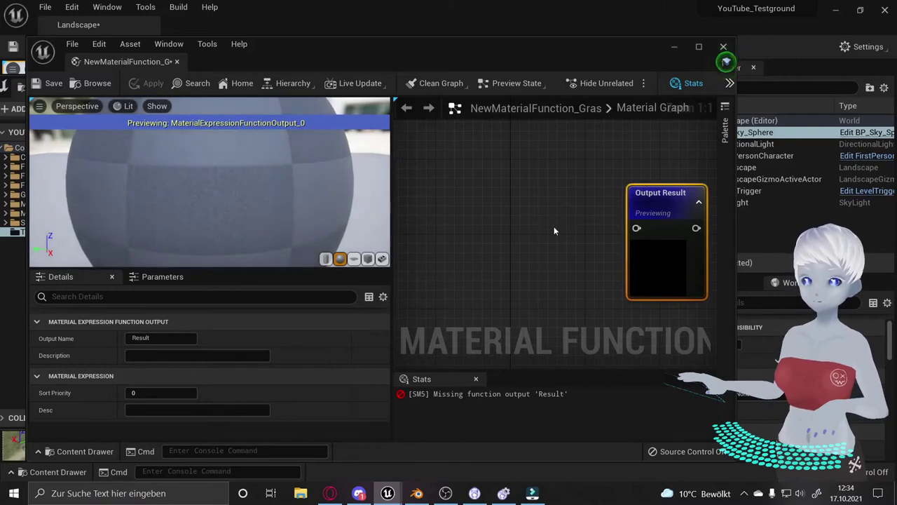
right_click_drag(554, 226, 538, 220)
scroll(538, 220, "down", 2)
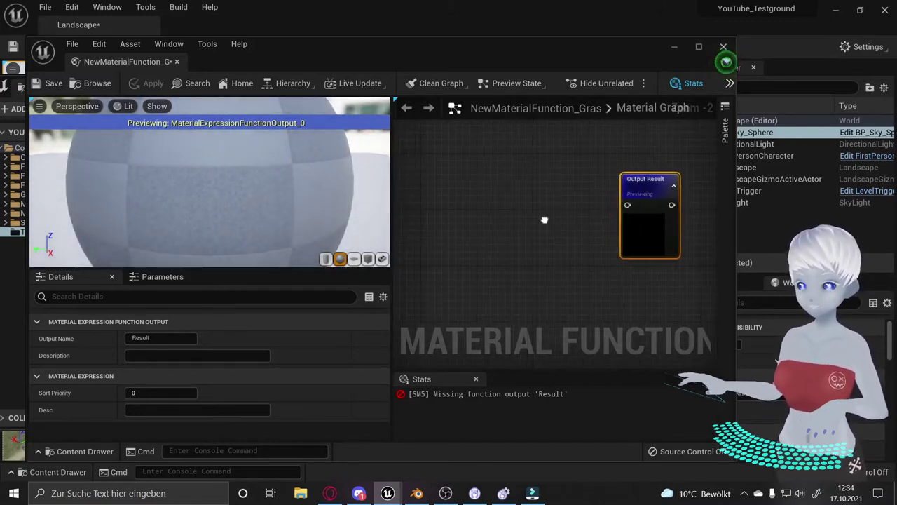
right_click_drag(542, 219, 506, 234)
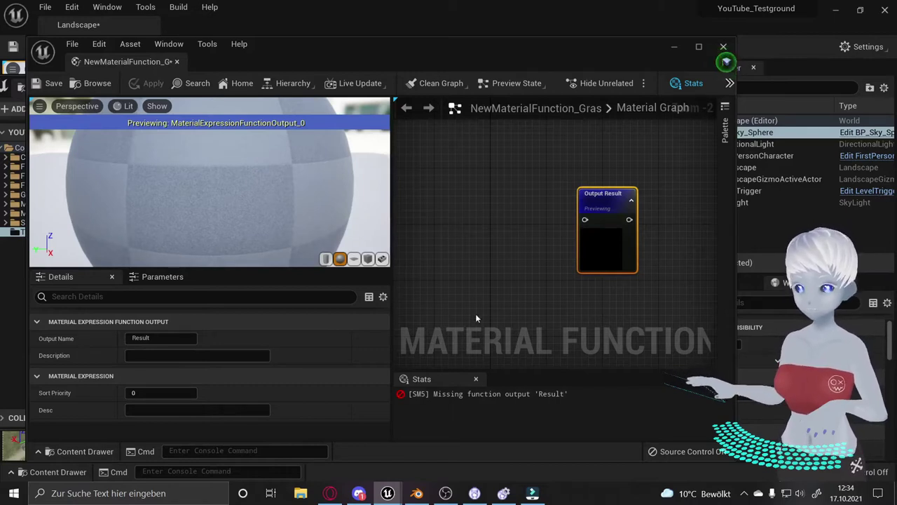
Connect a new MakeMaterialAttributes node to Output Result and place it to the left.
left_click_drag(587, 220, 537, 223)
type("ma")
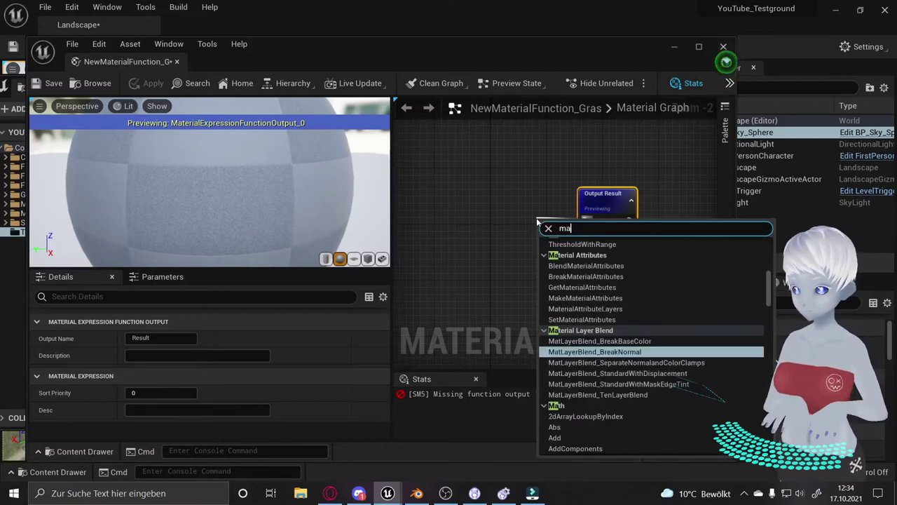
type("ke")
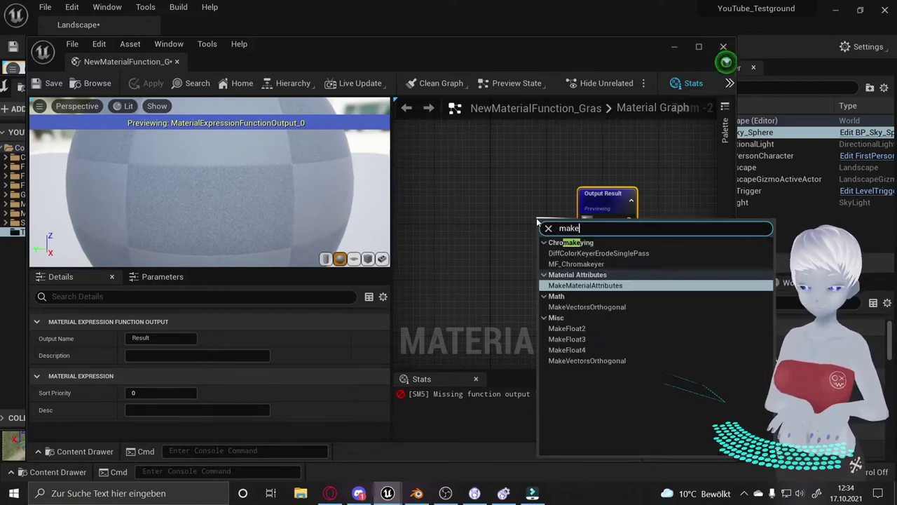
left_click(610, 285)
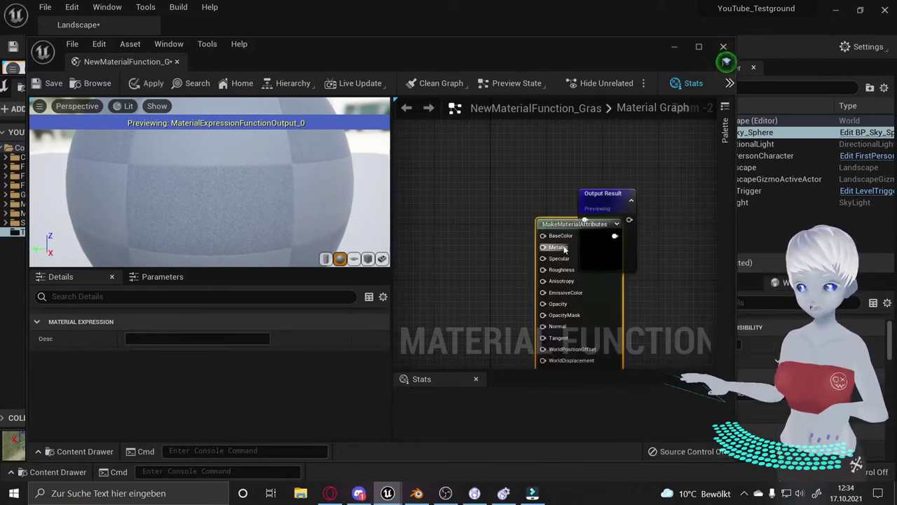
left_click_drag(560, 224, 473, 164)
right_click_drag(543, 242, 592, 200)
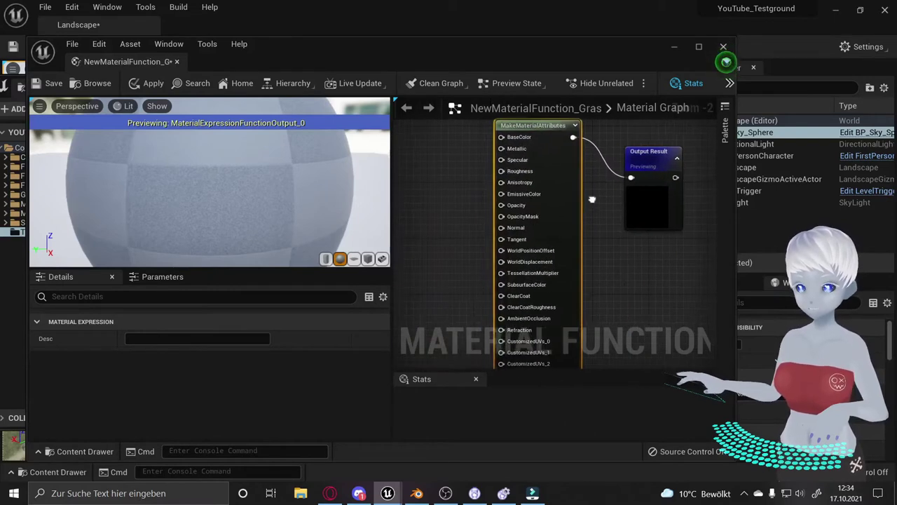
right_click_drag(541, 240, 500, 193)
scroll(530, 236, "down", 1)
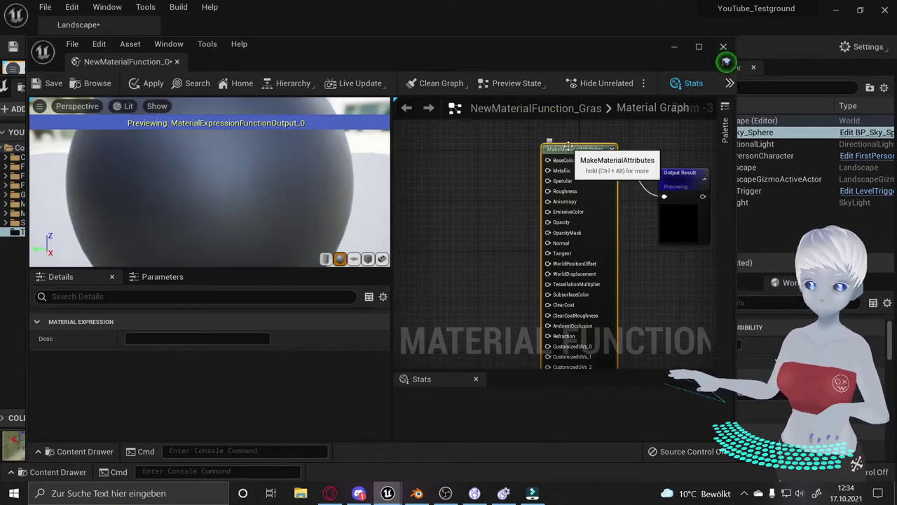
mouse_move(464, 159)
right_mouse_down()
mouse_move(508, 215)
mouse_move(537, 208)
right_mouse_up()
left_click(507, 212)
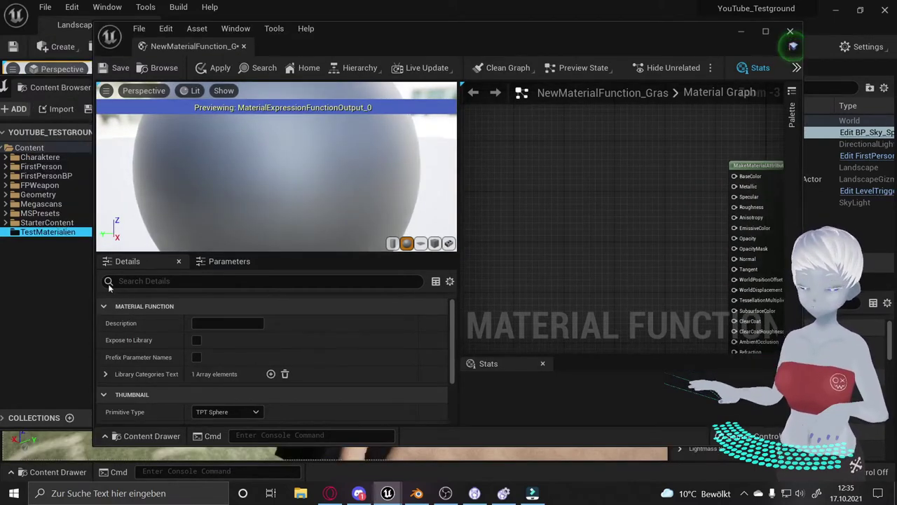
Expand Megascans > Surfaces, compare the two Mossy_Grass folders, and settle on Mossy_Grass_vckmabus.
left_click(28, 289)
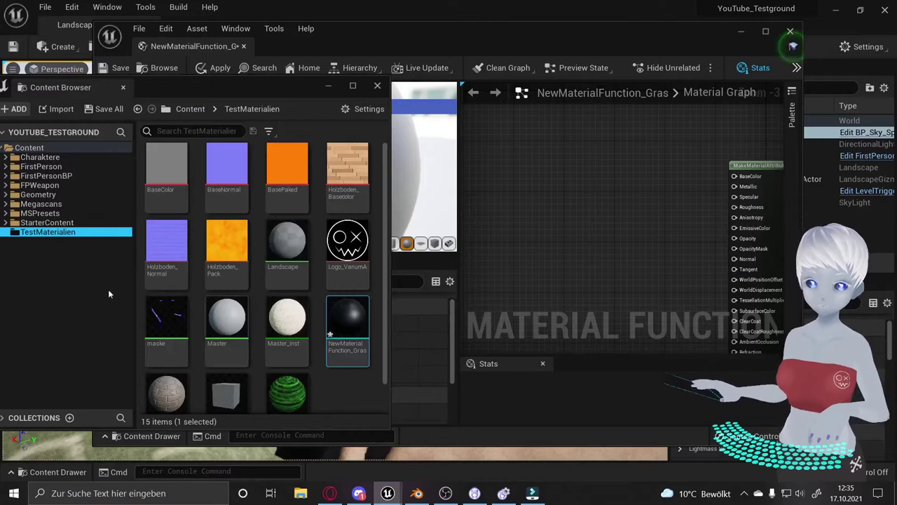
left_click(9, 204)
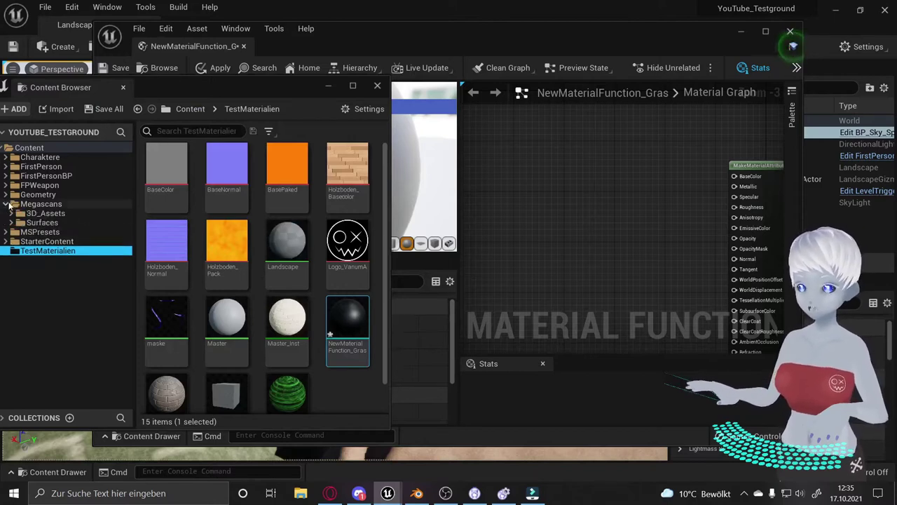
left_click(13, 222)
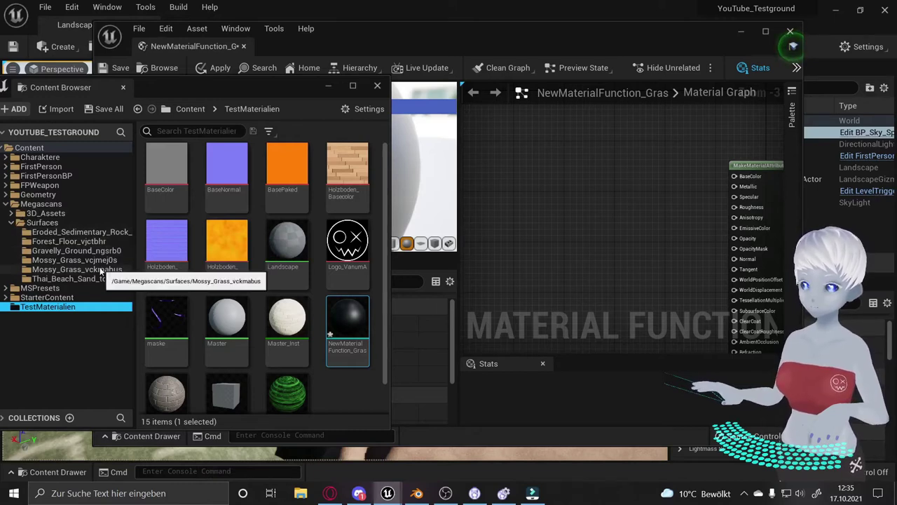
left_click(100, 269)
left_click(100, 260)
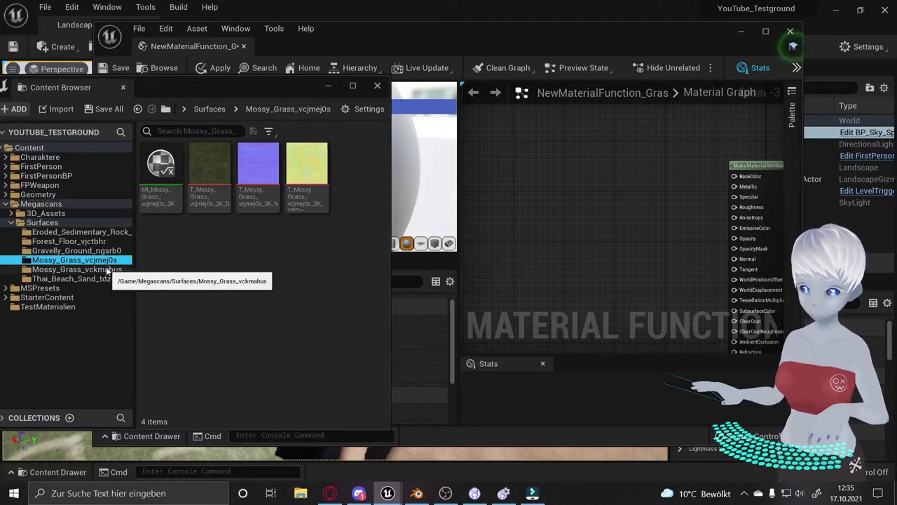
left_click(107, 269)
left_click(107, 260)
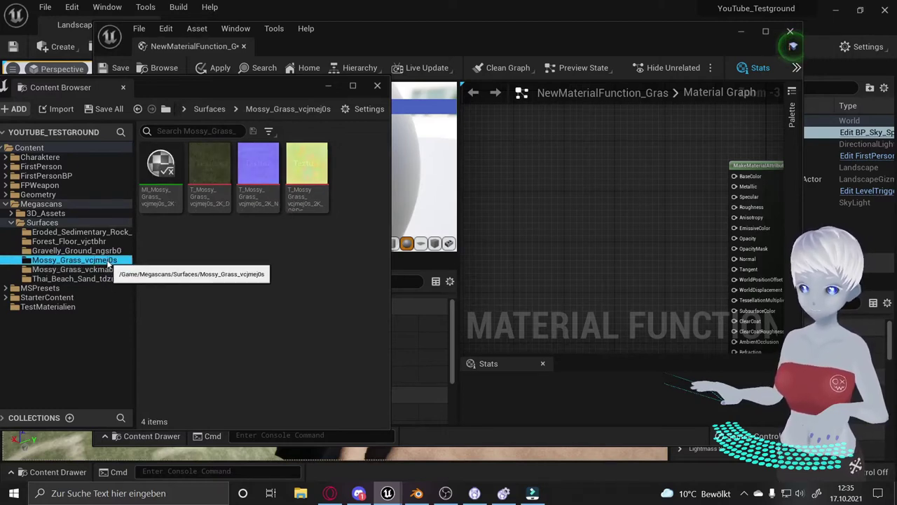
left_click(109, 269)
key("Up")
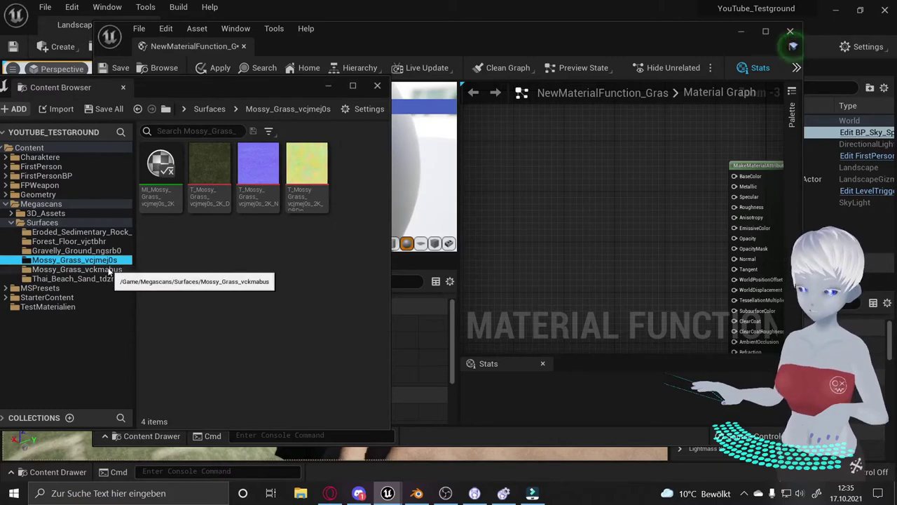
left_click(109, 269)
left_click(94, 263)
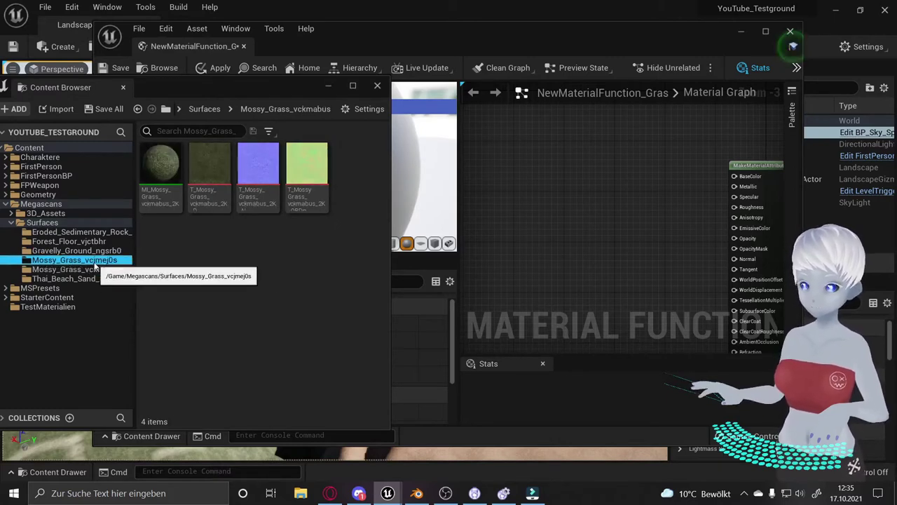
left_click(90, 270)
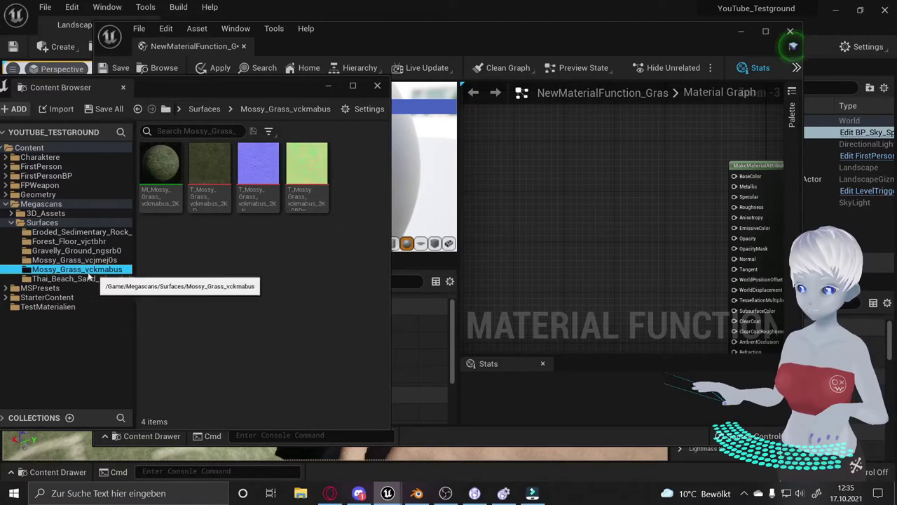
Drop the mossy grass colour texture into the graph, undoing the extra normal and ORDp nodes.
left_click_drag(209, 163, 566, 183)
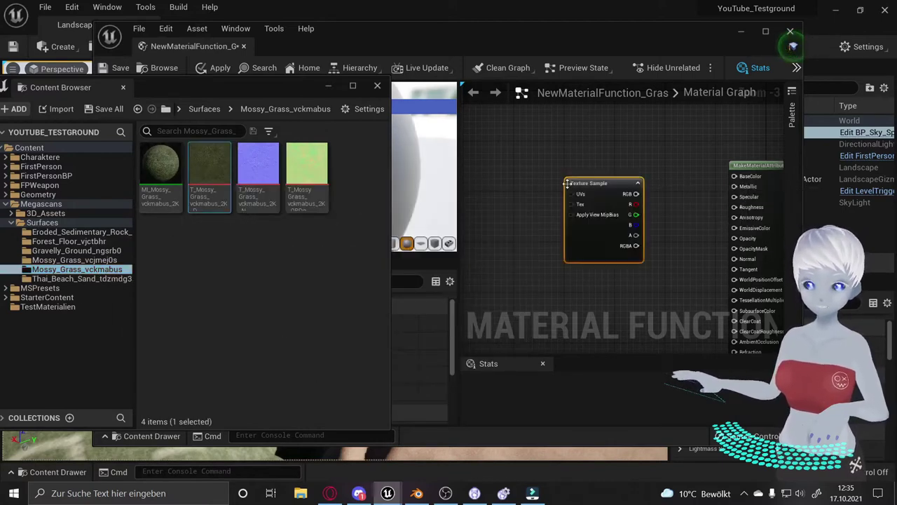
left_click(563, 41)
right_click_drag(555, 153, 515, 128)
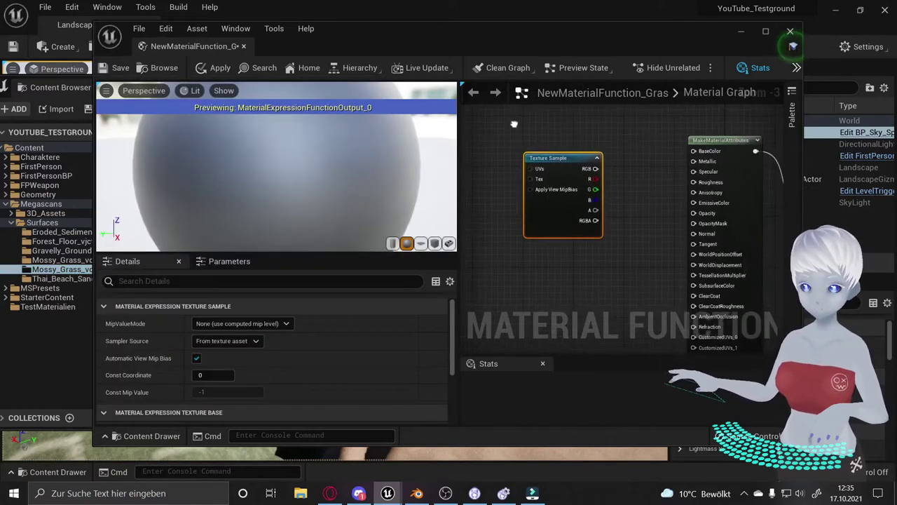
left_click(77, 358)
left_click(258, 168)
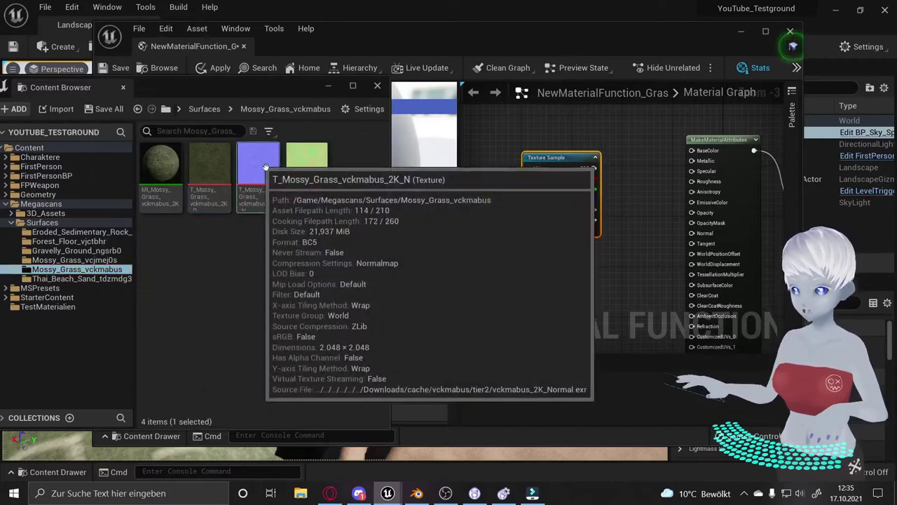
left_click(306, 168, "ctrl")
mouse_move(306, 168)
left_mouse_down()
mouse_move(498, 276)
mouse_move(526, 277)
mouse_move(601, 212)
left_mouse_up()
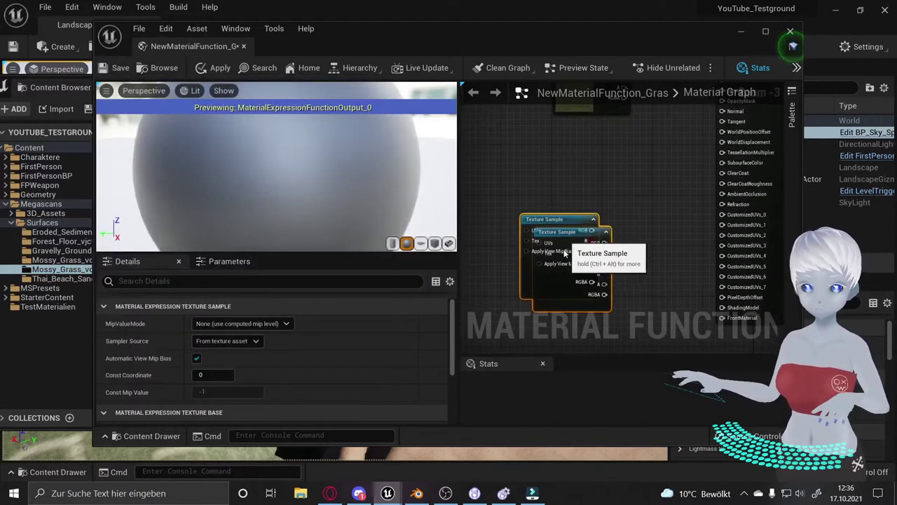
key("ctrl+z")
mouse_move(571, 153)
right_mouse_down()
mouse_move(672, 162)
mouse_move(645, 198)
right_mouse_up()
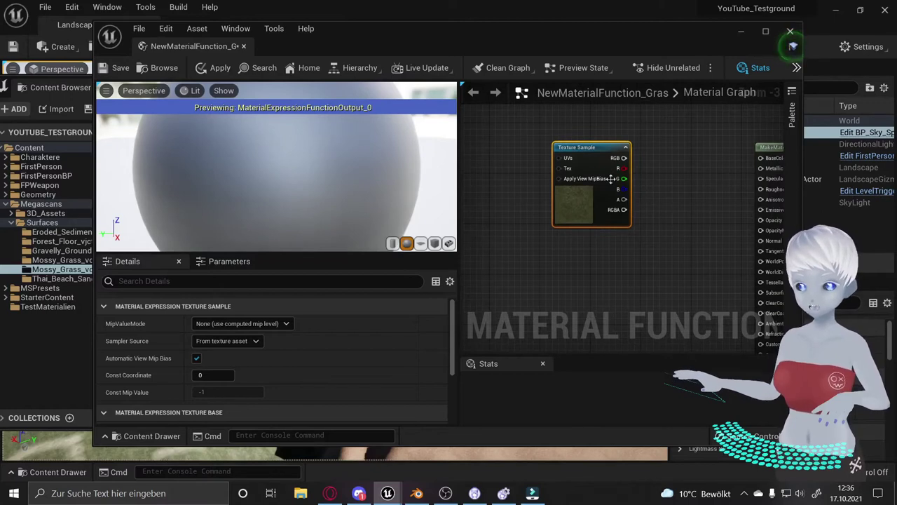
right_click_drag(530, 166, 549, 176)
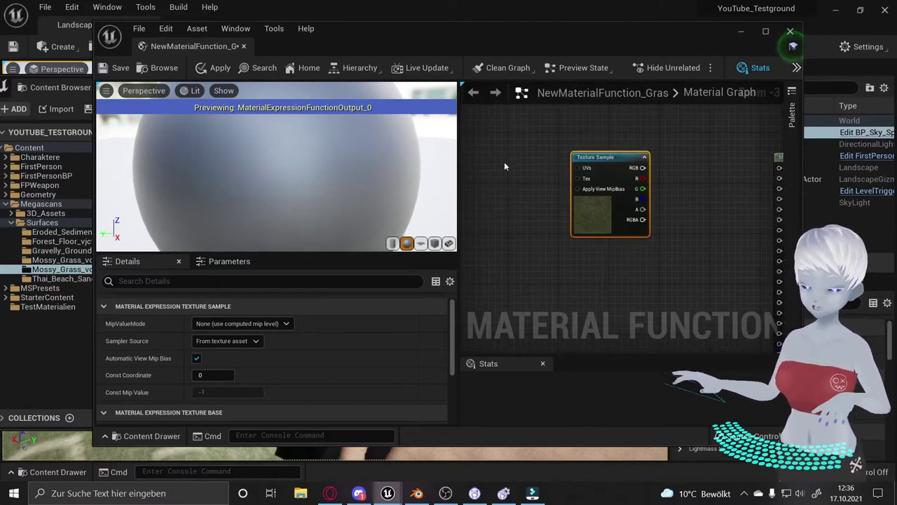
Add a LandscapeLayerCoords node beside the grass texture sample to drive its UVs.
right_click(504, 166)
type("lan")
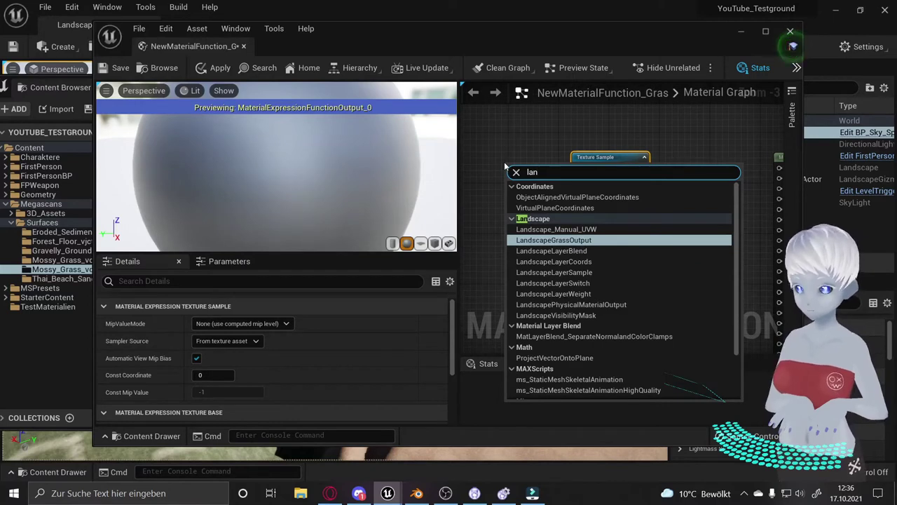
type("dscap")
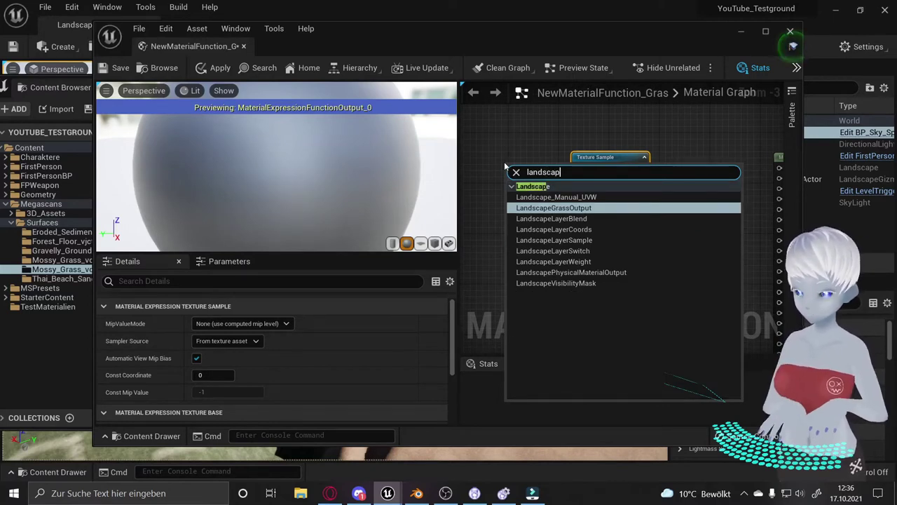
type("co")
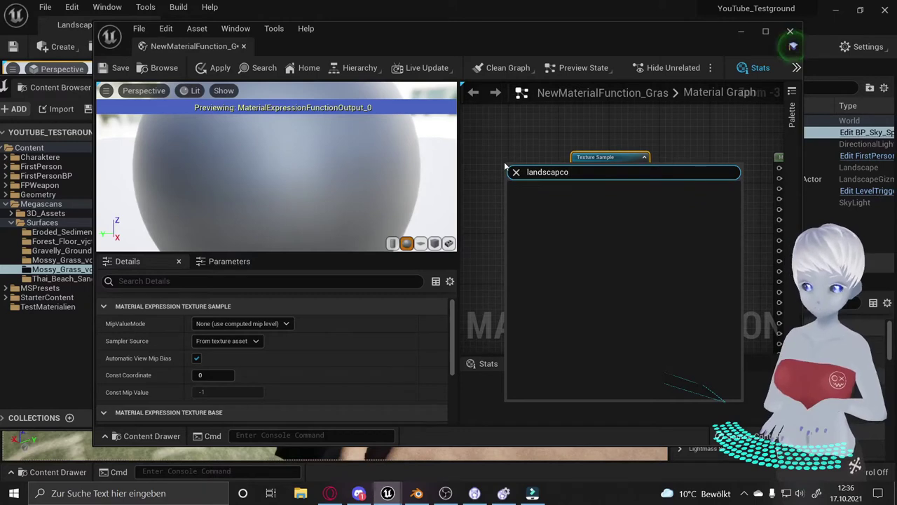
key("BackSpace")
key("BackSpace")
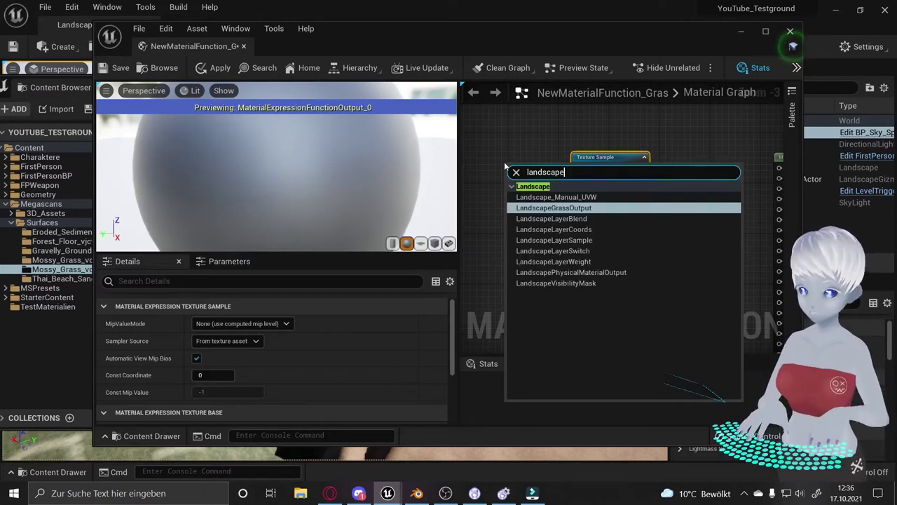
type("ec")
key("BackSpace")
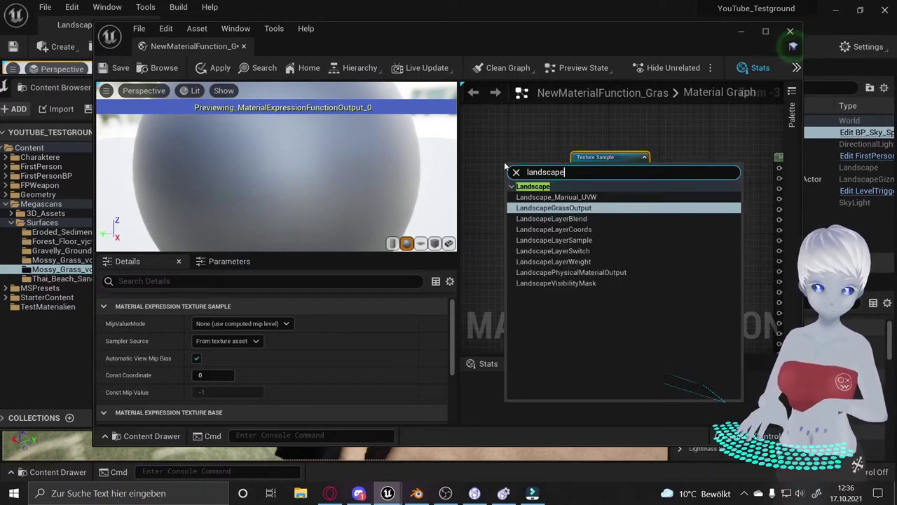
left_click(566, 233)
mouse_move(529, 174)
left_mouse_down()
mouse_move(503, 167)
mouse_move(576, 167)
left_mouse_up()
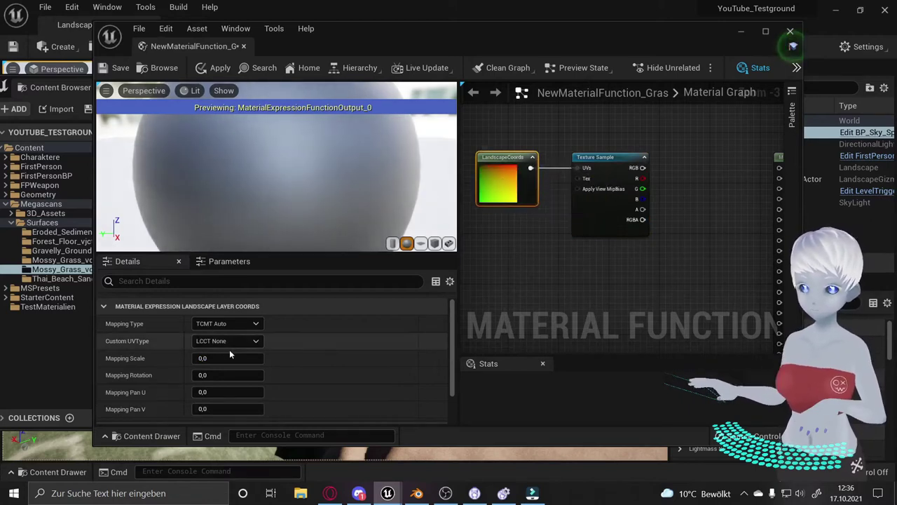
Set the LandscapeLayerCoords Mapping Scale to 5.
left_click(229, 358)
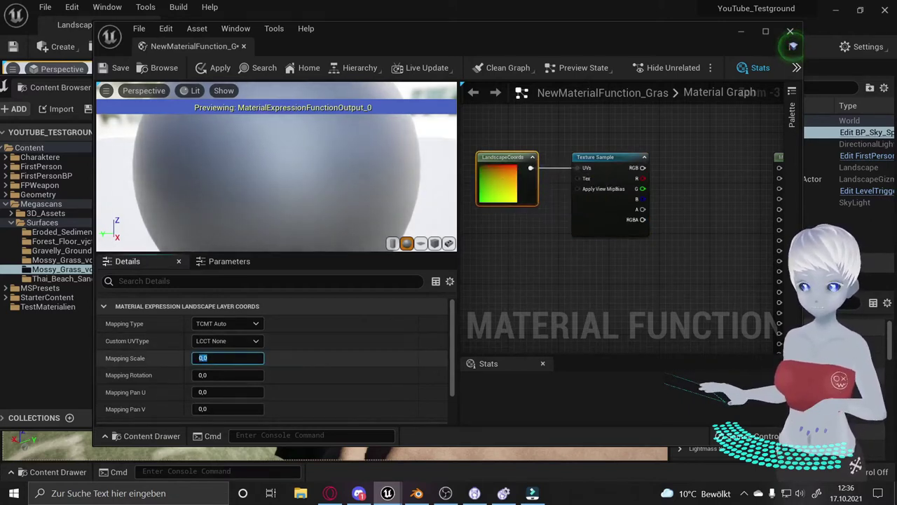
type("5")
key("Return")
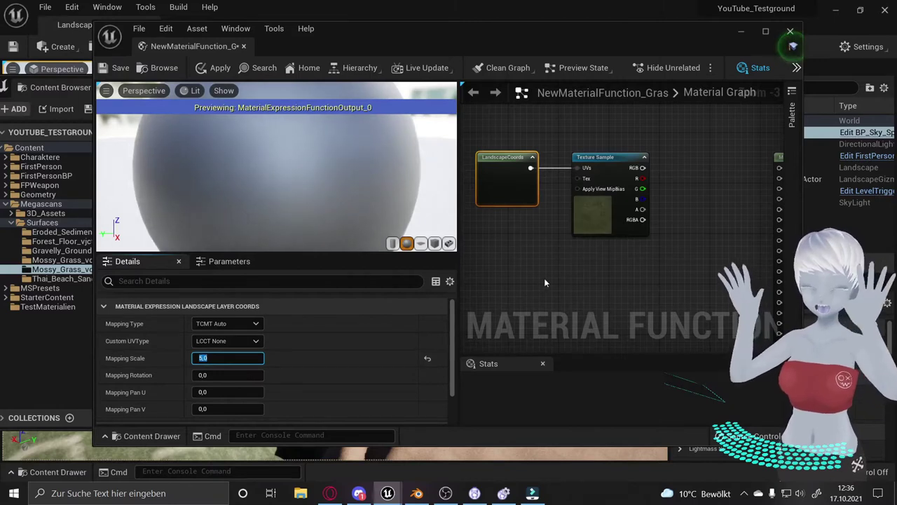
right_click_drag(671, 179, 641, 154)
left_click(577, 157)
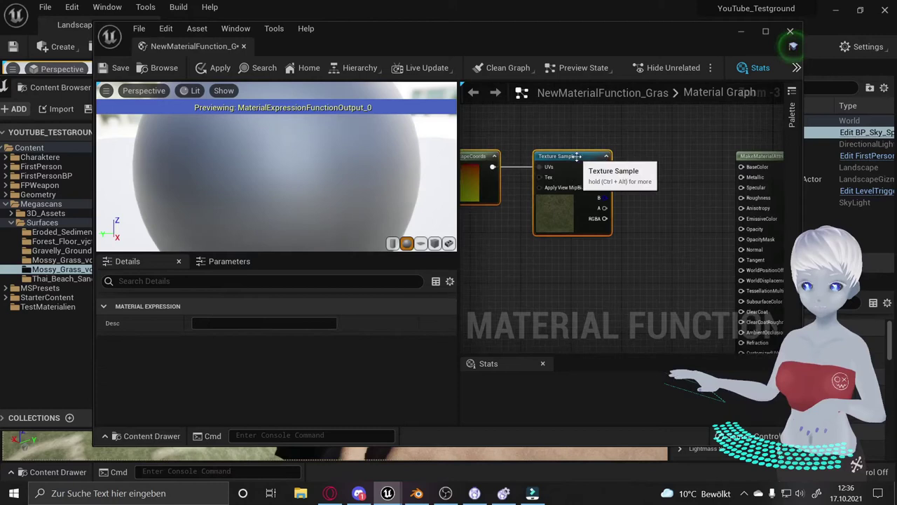
Wire the grass texture's RGB into input A of a new LinearInterpolate (Lerp) node.
left_click_drag(577, 157, 513, 148)
left_click(567, 167)
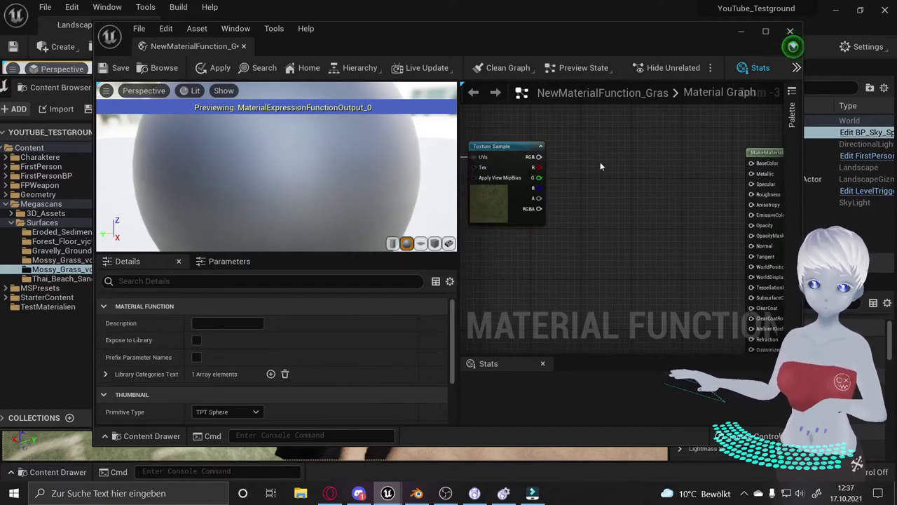
right_click_drag(601, 167, 594, 177)
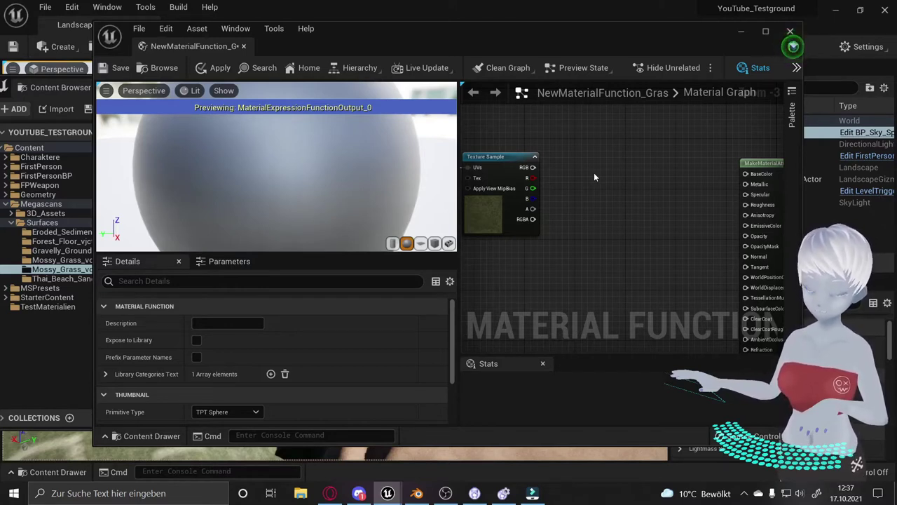
left_click_drag(532, 167, 613, 162)
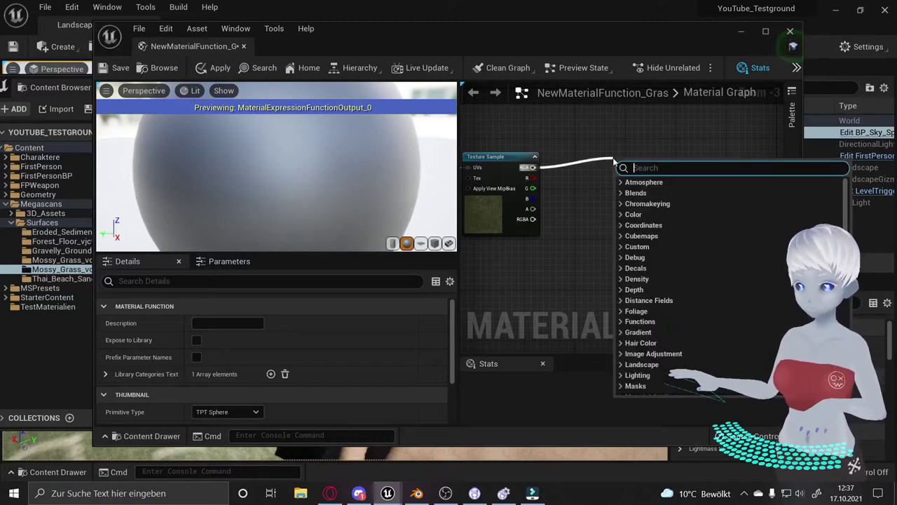
type("l")
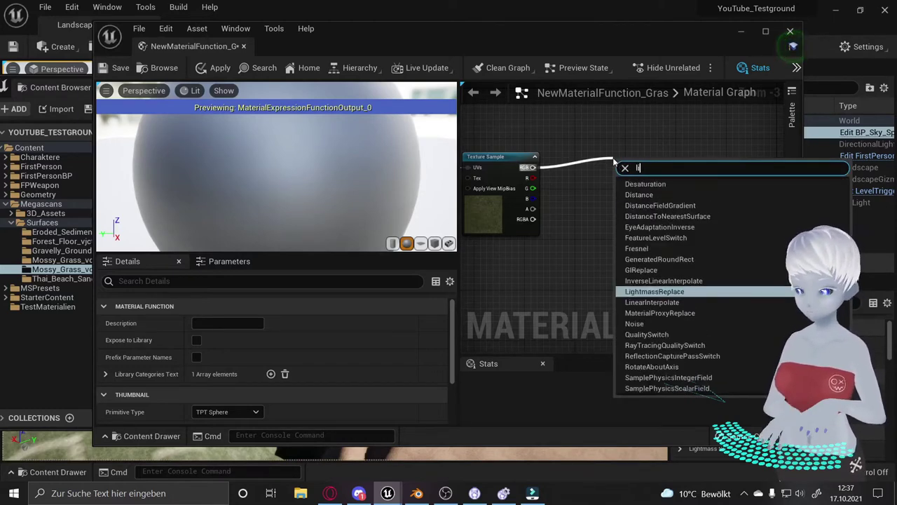
type("inear")
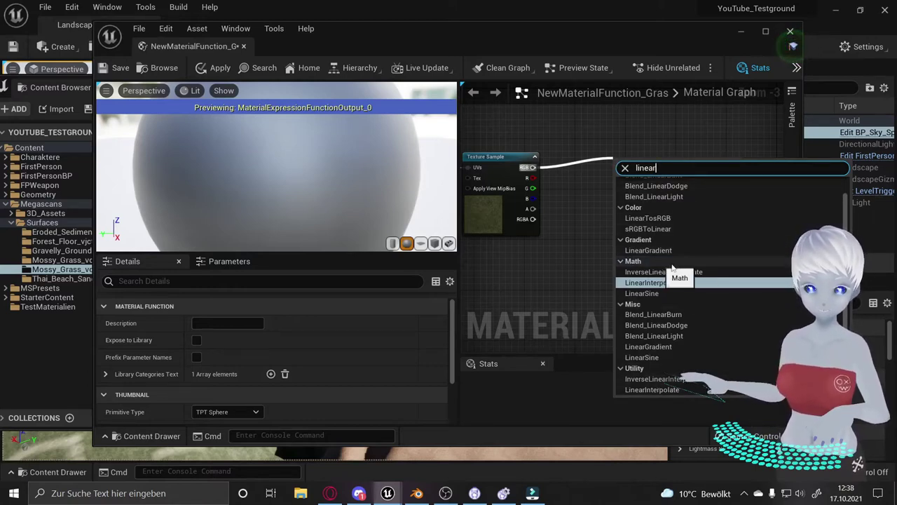
left_click(655, 283)
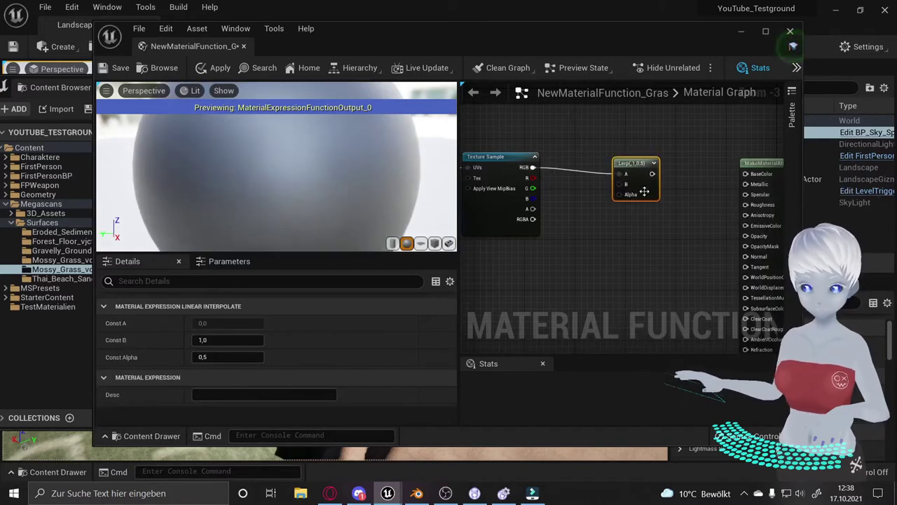
mouse_move(624, 185)
right_mouse_down()
mouse_move(616, 232)
mouse_move(609, 216)
right_mouse_up()
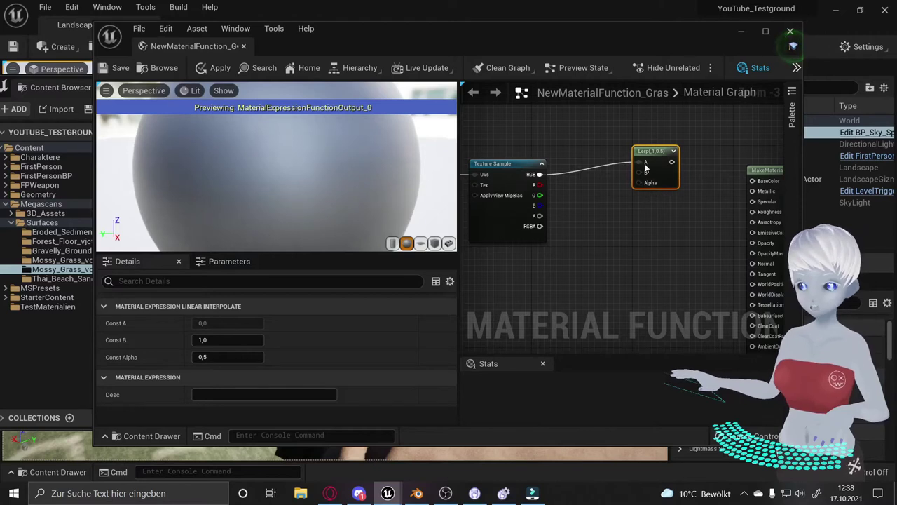
mouse_move(646, 169)
left_mouse_down()
mouse_move(642, 188)
mouse_move(637, 150)
left_mouse_up()
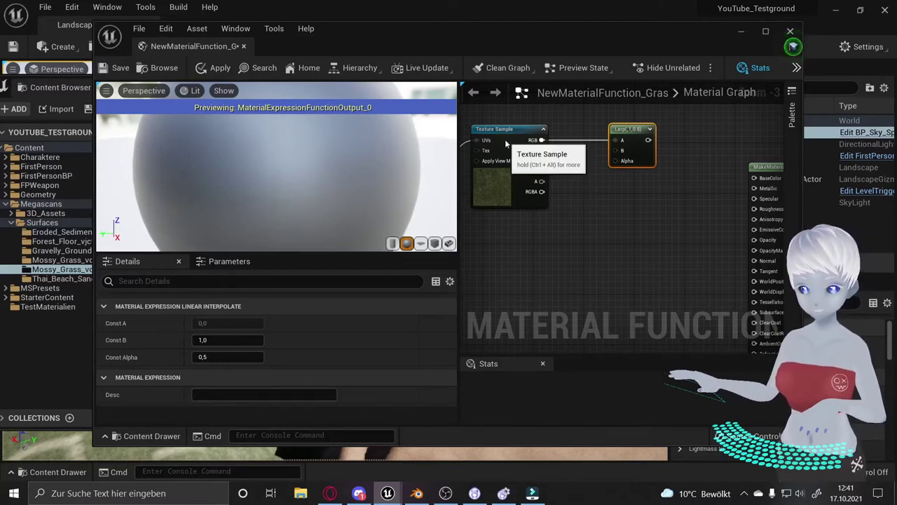
Add a Blend_Overlay node fed by the texture's RGB and wire its Result into Lerp B.
left_click(518, 150)
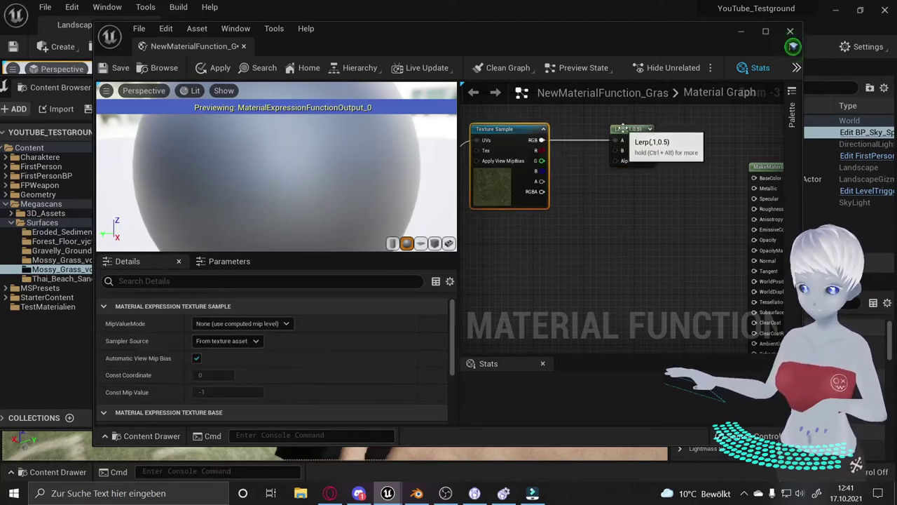
left_click_drag(618, 128, 636, 128)
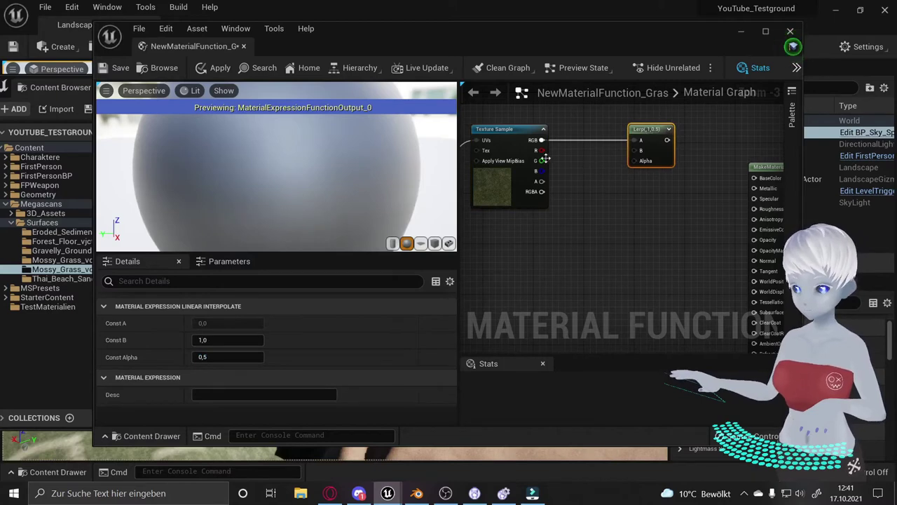
left_click_drag(542, 141, 586, 185)
type("over")
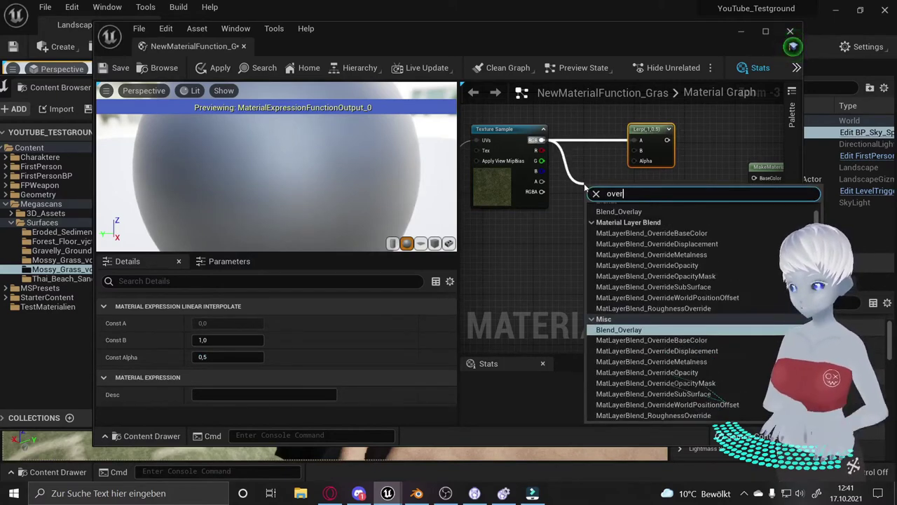
type("l")
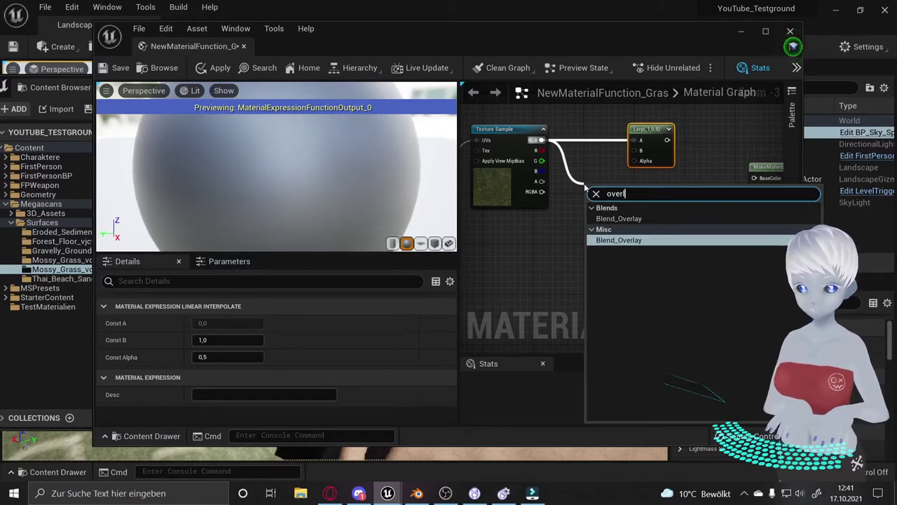
left_click(636, 240)
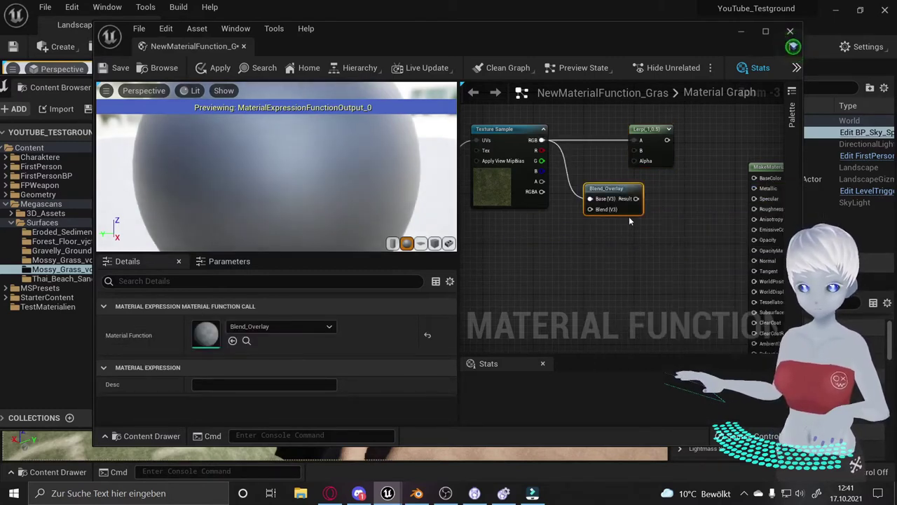
mouse_move(636, 198)
left_mouse_down()
mouse_move(632, 152)
mouse_move(687, 129)
left_mouse_up()
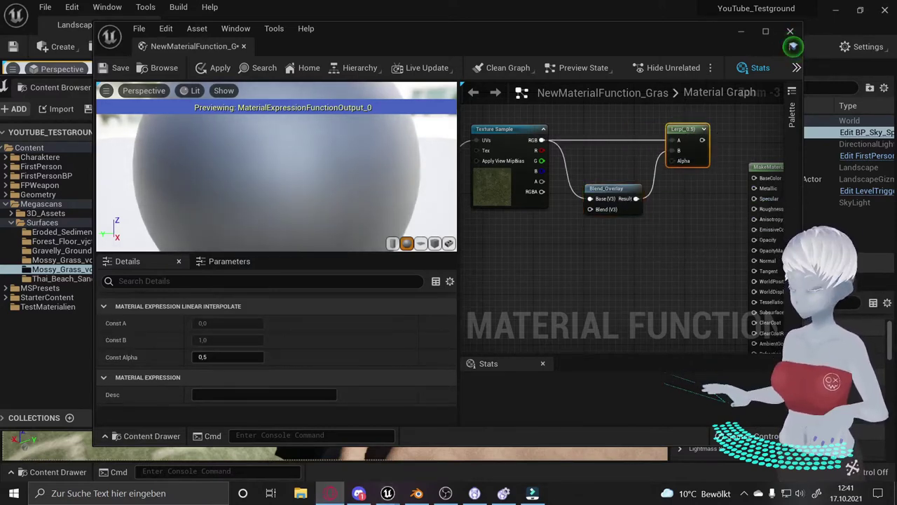
left_click(523, 249)
Add a Constant3Vector, convert it to parameter Gras_Farbanpassung, and wire it into Blend_Overlay's Blend.
right_click(522, 236)
type("constan")
left_click(554, 288)
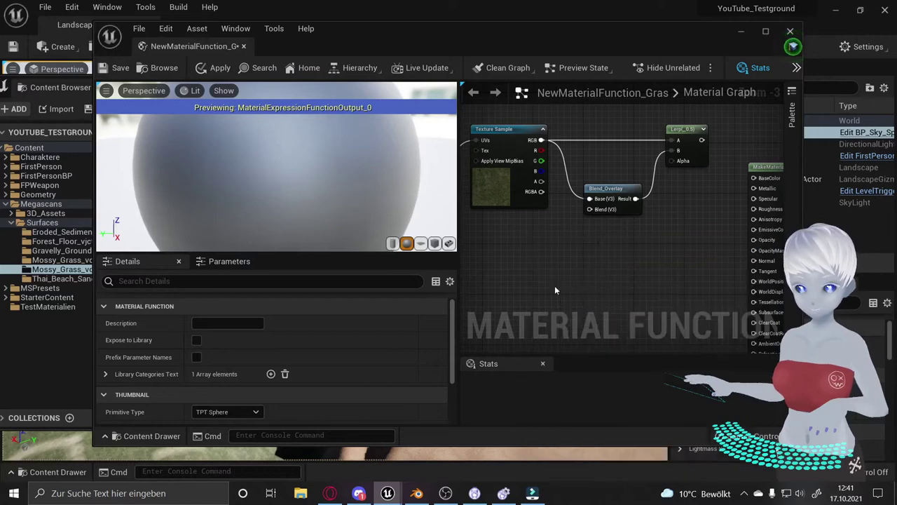
mouse_move(554, 259)
left_mouse_down()
mouse_move(516, 237)
mouse_move(590, 209)
left_mouse_up()
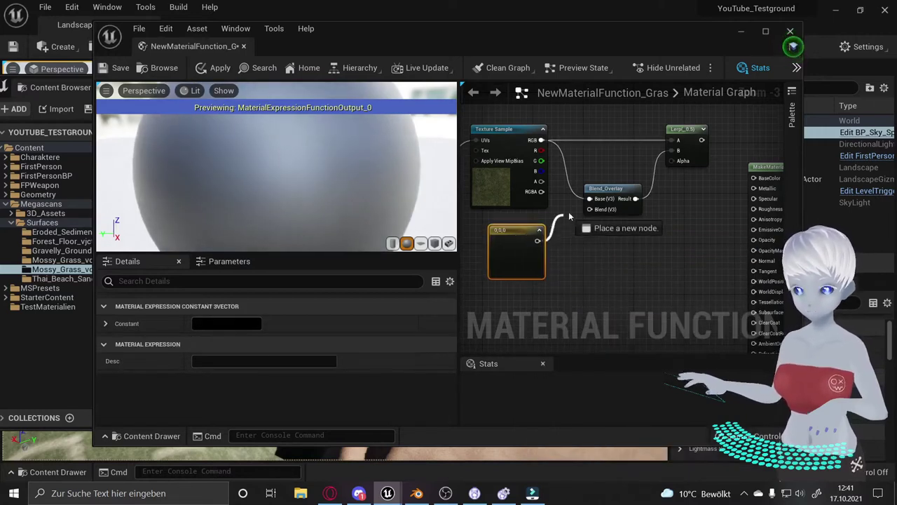
right_click(509, 239)
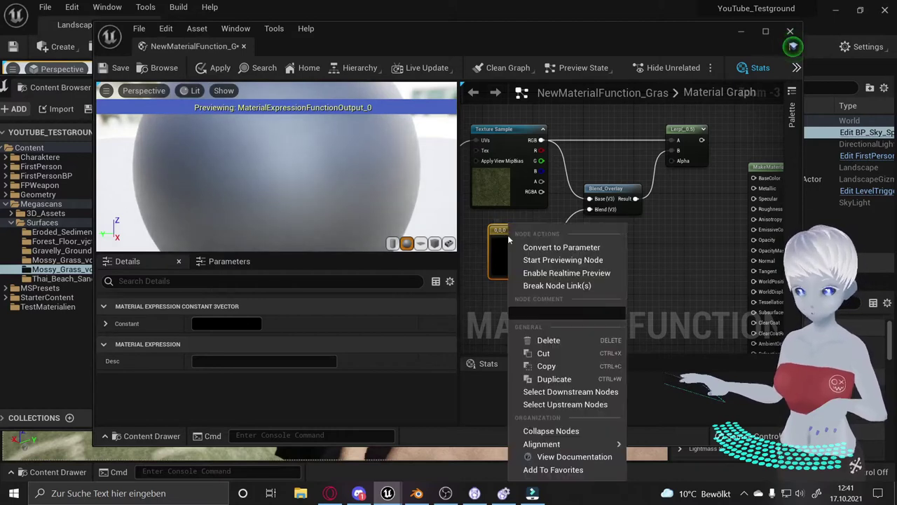
left_click(576, 244)
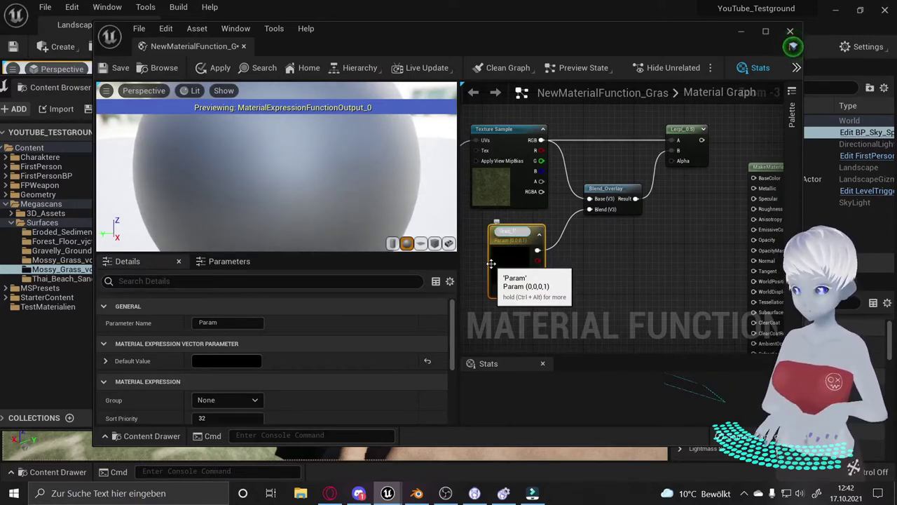
type("Gras_Farbwert")
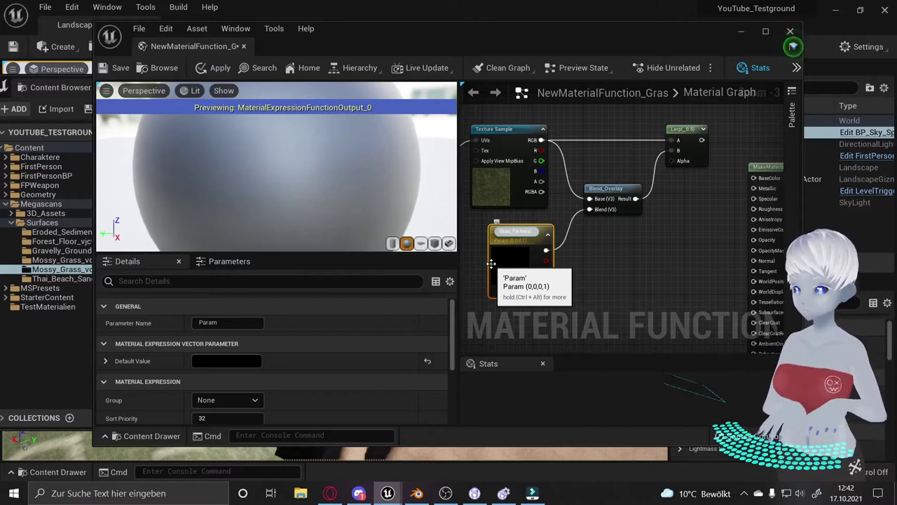
type("ert")
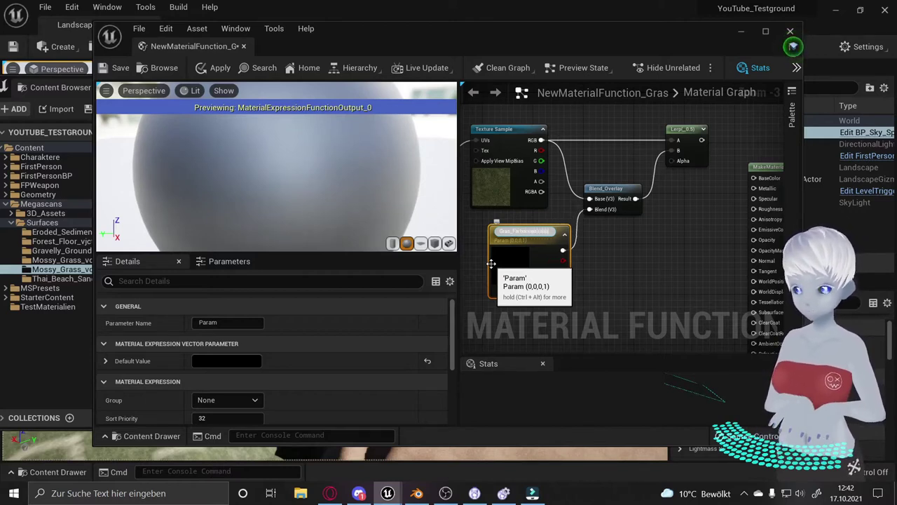
key("Return")
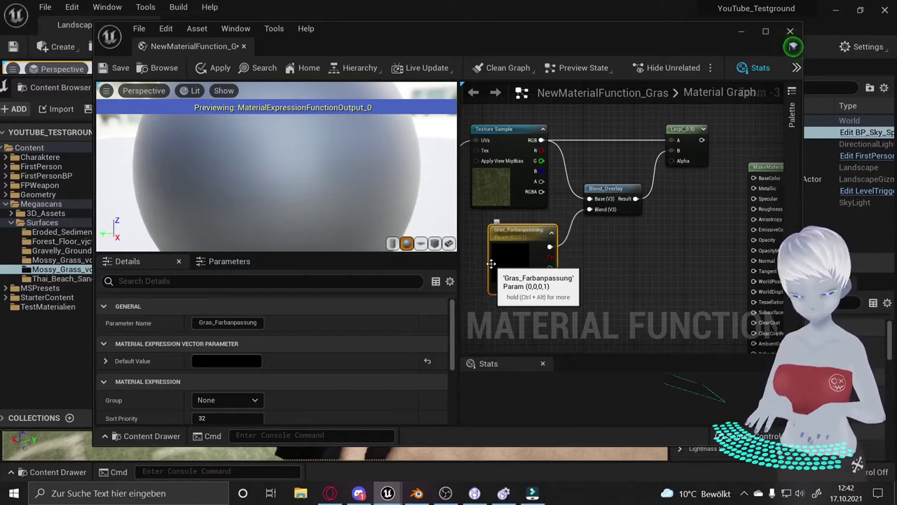
left_click_drag(525, 245, 518, 239)
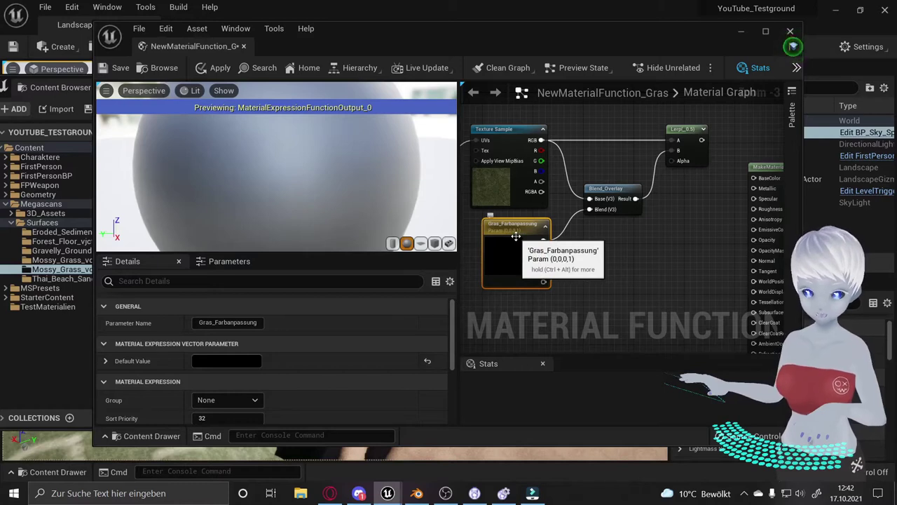
left_click_drag(543, 241, 589, 209)
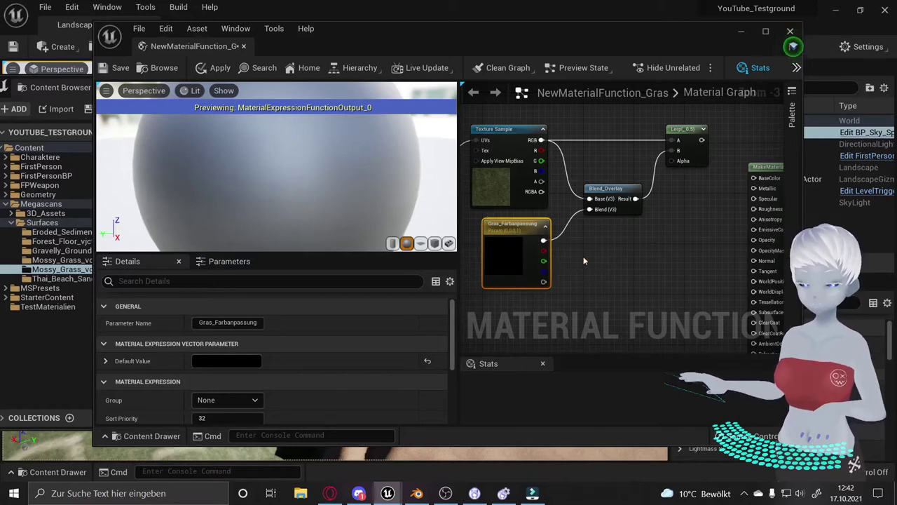
Set the Gras_Farbanpassung default colour to pure white.
left_click(255, 363)
left_click_drag(418, 237, 423, 217)
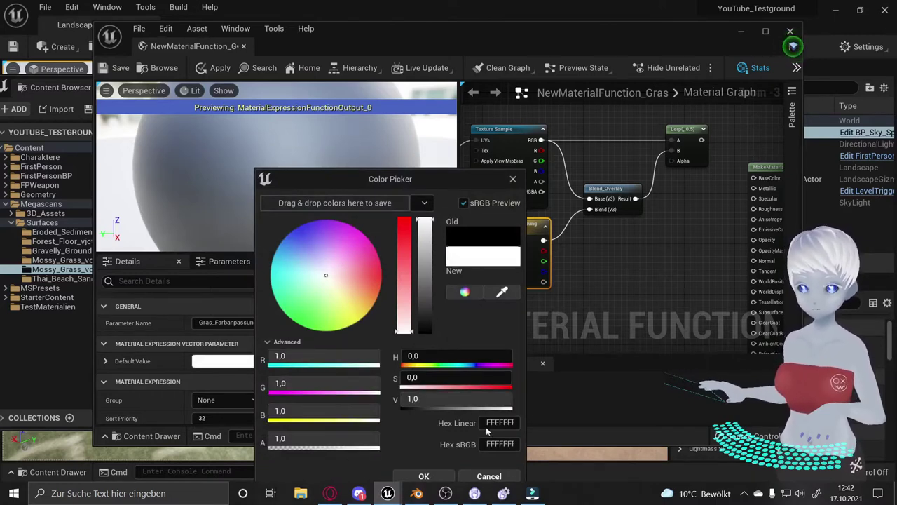
left_click(424, 477)
left_click(631, 221)
scroll(631, 221, "down", 2)
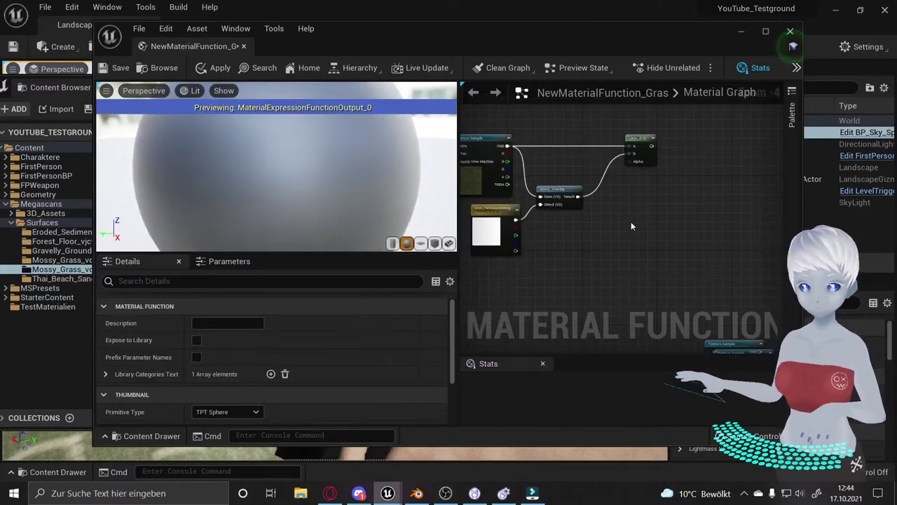
scroll(620, 187, "down", 1)
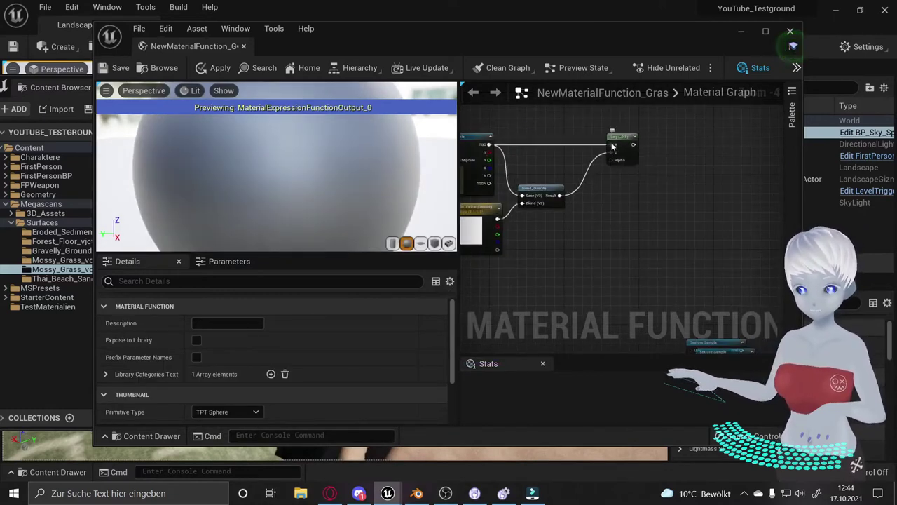
Add a Constant node with value 1 wired into the Lerp's Alpha input.
left_click_drag(616, 159, 583, 239)
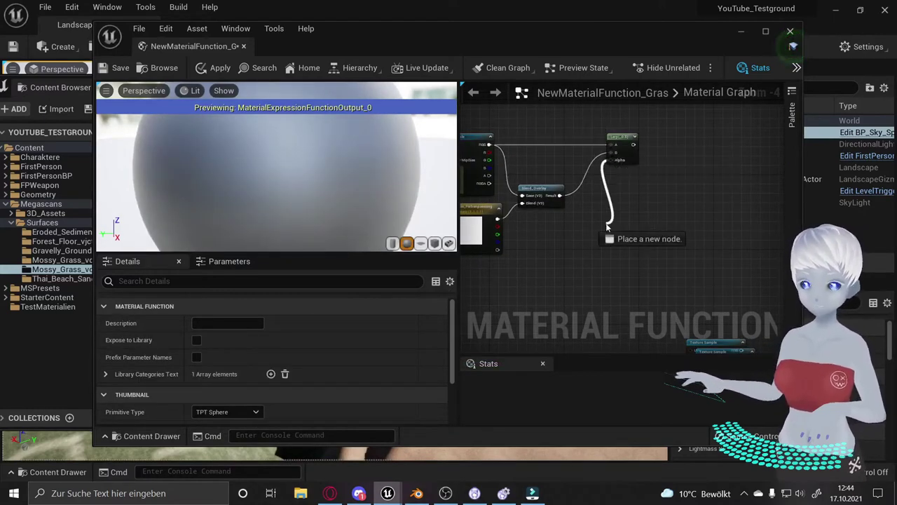
type("ve")
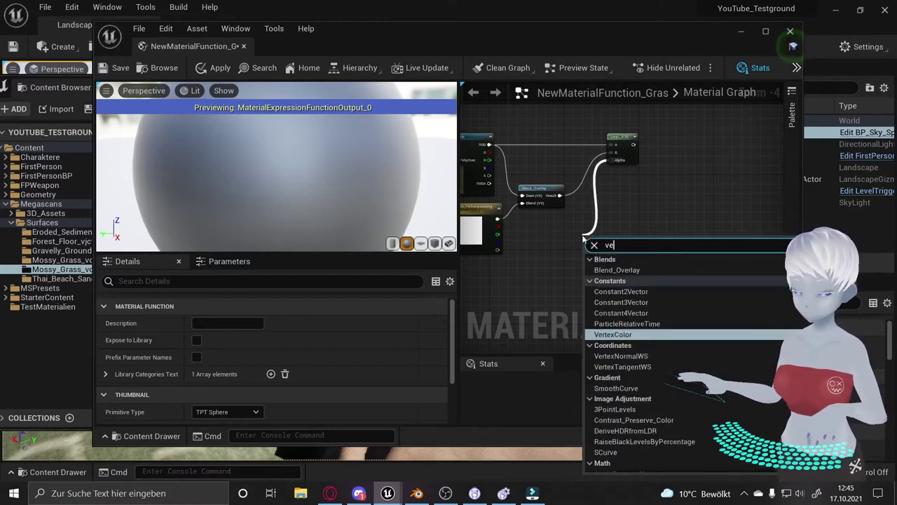
key("BackSpace")
key("BackSpace")
type("c")
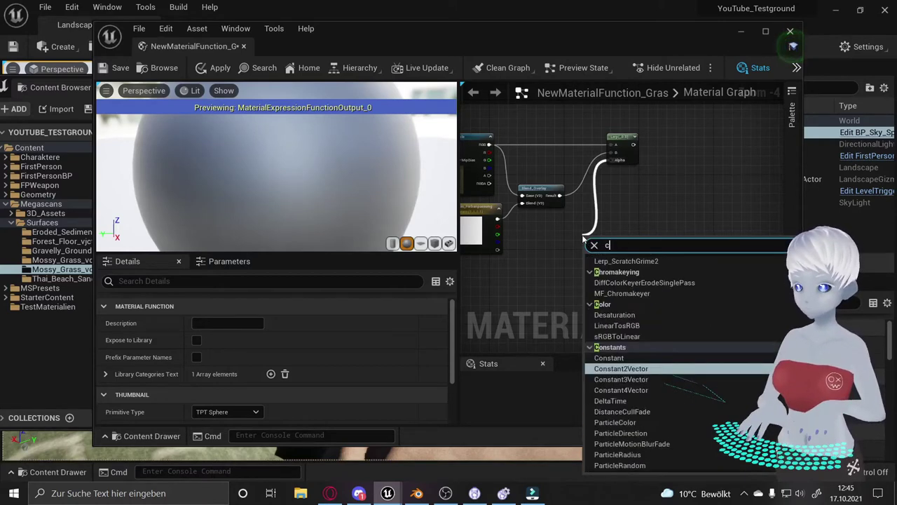
type("onstant")
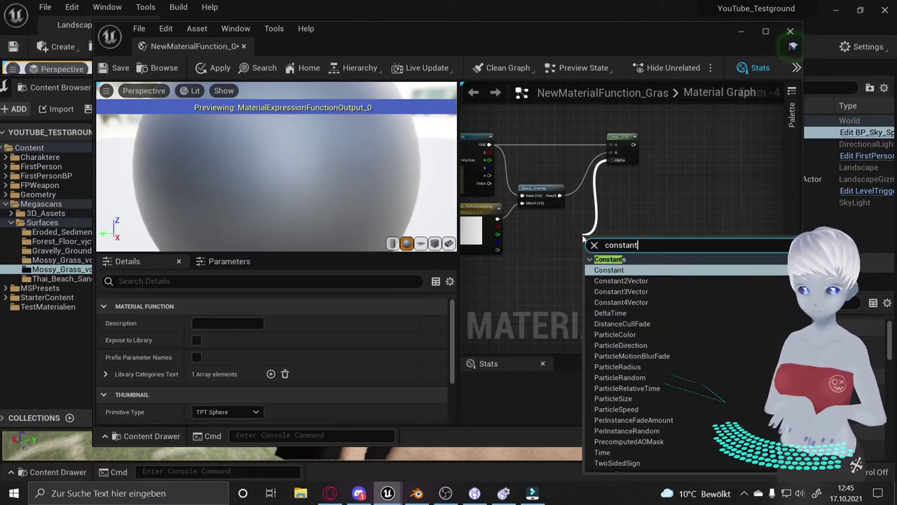
key("Return")
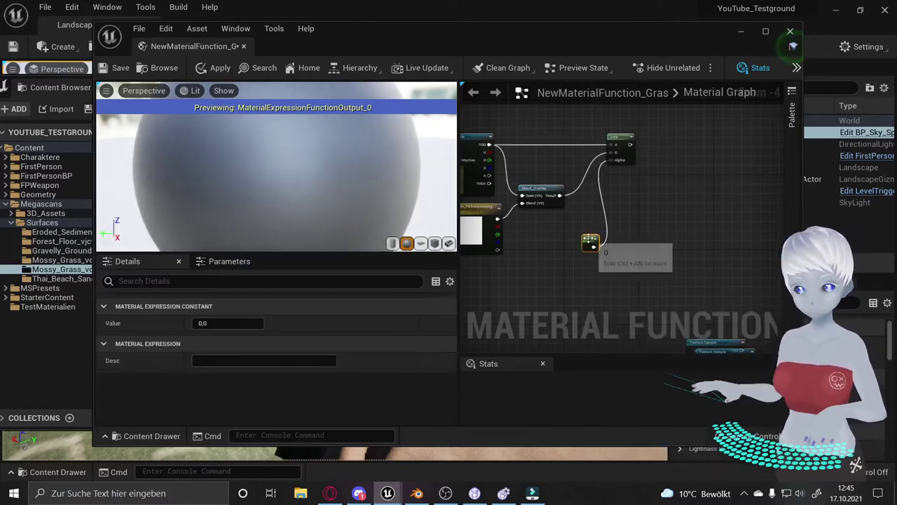
left_click_drag(583, 239, 556, 222)
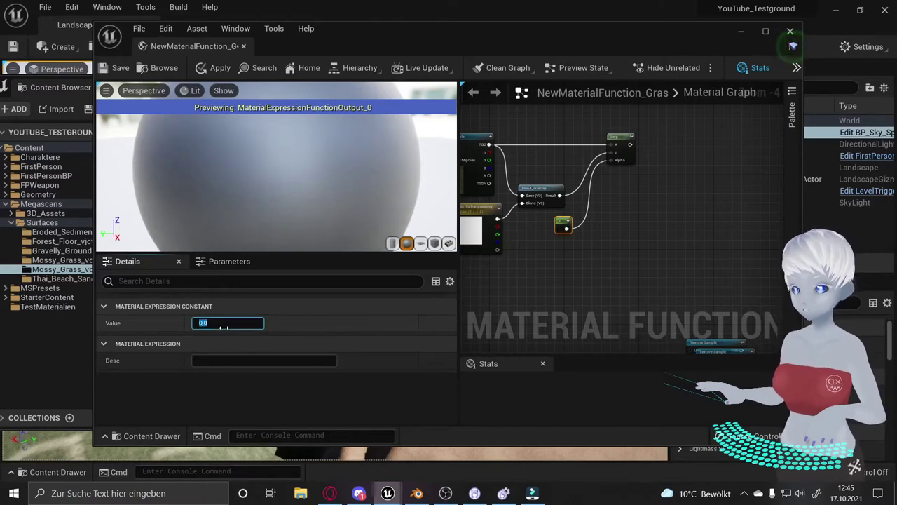
type("1")
key("Return")
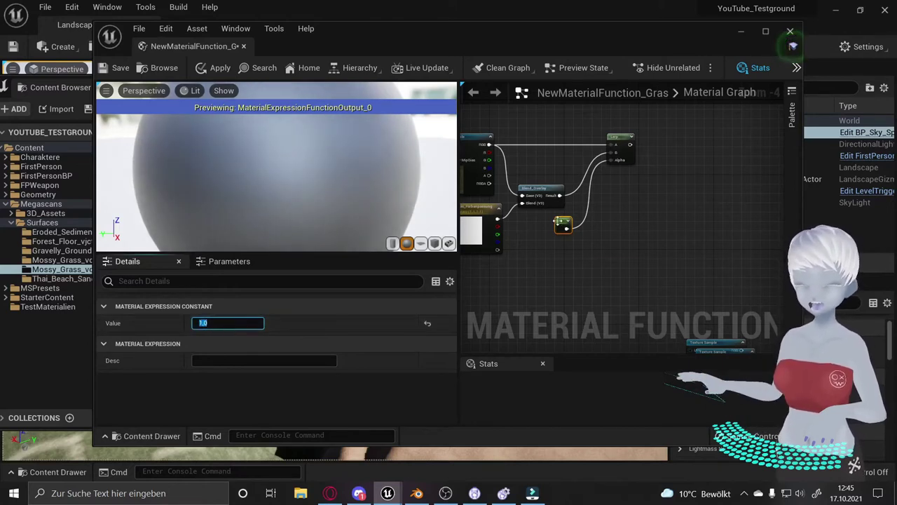
Convert the Constant into a scalar parameter named Gras_Farbstärke.
right_click(559, 222)
left_click(592, 246)
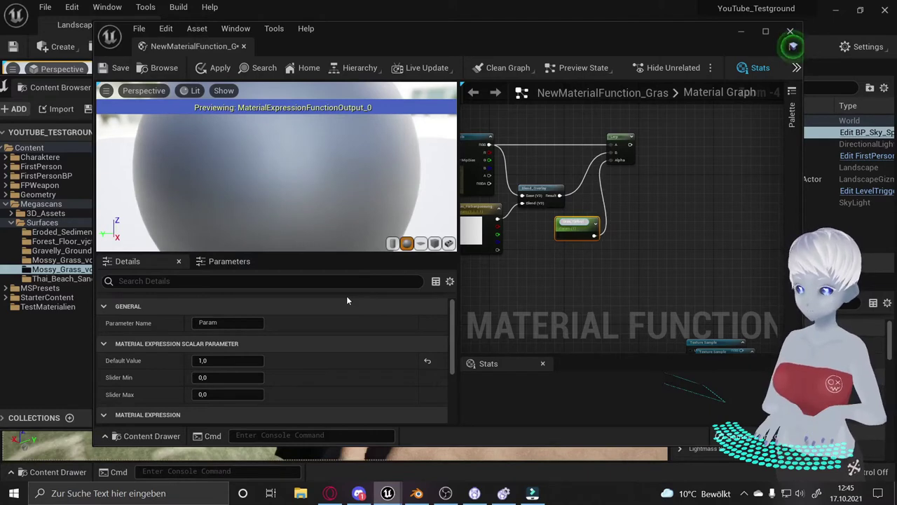
type("Gras_Farbstärke")
key("Return")
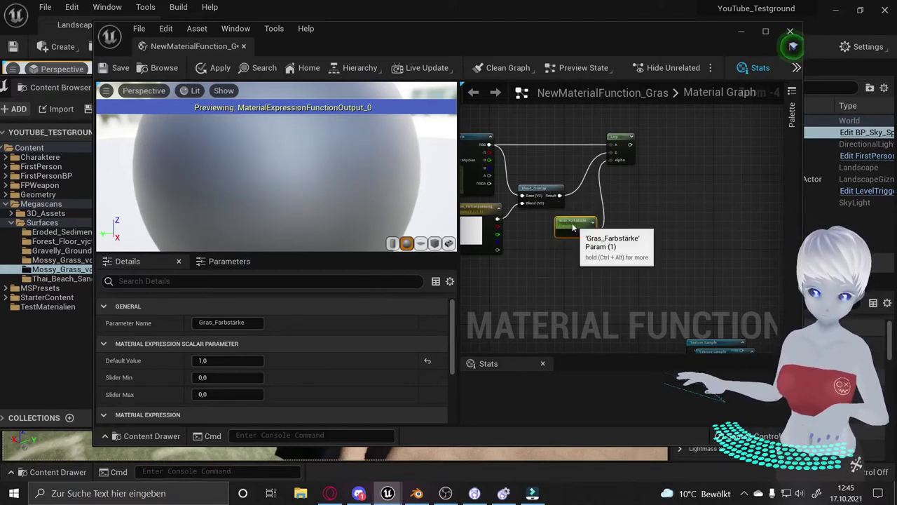
left_click_drag(574, 224, 564, 221)
right_click_drag(639, 210, 617, 205)
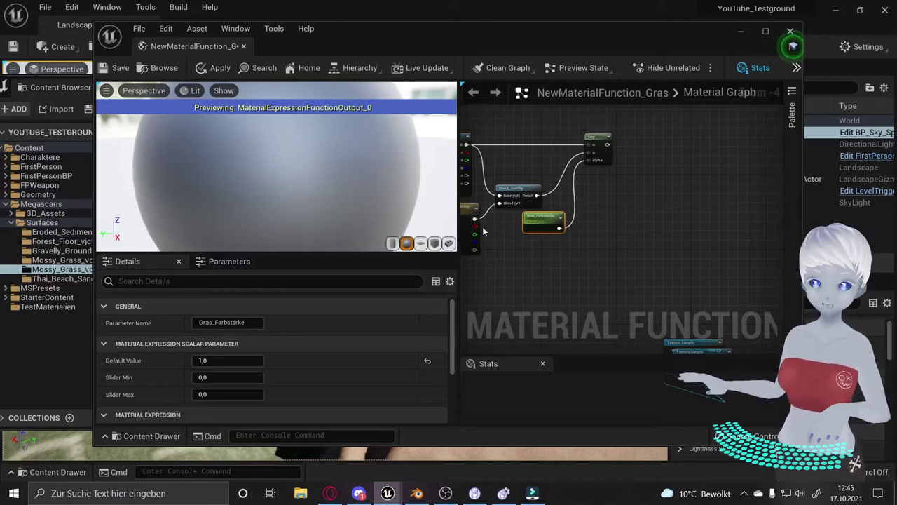
right_click_drag(570, 229, 613, 228)
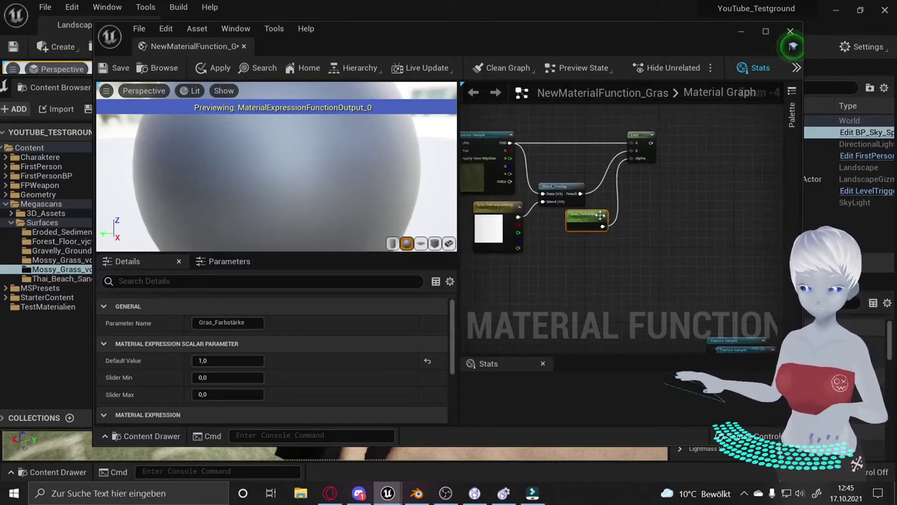
mouse_move(662, 209)
right_mouse_down()
mouse_move(603, 229)
mouse_move(563, 212)
right_mouse_up()
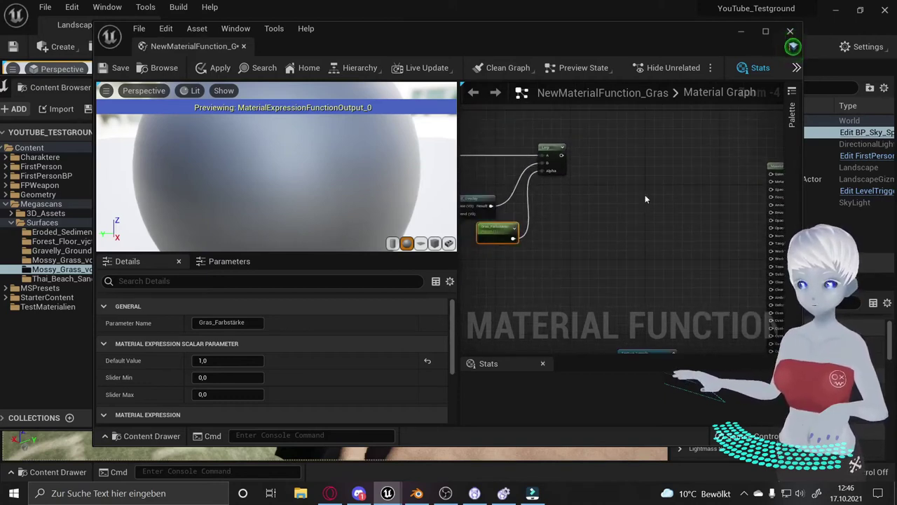
scroll(646, 199, "down", 3)
left_click_drag(619, 147, 503, 225)
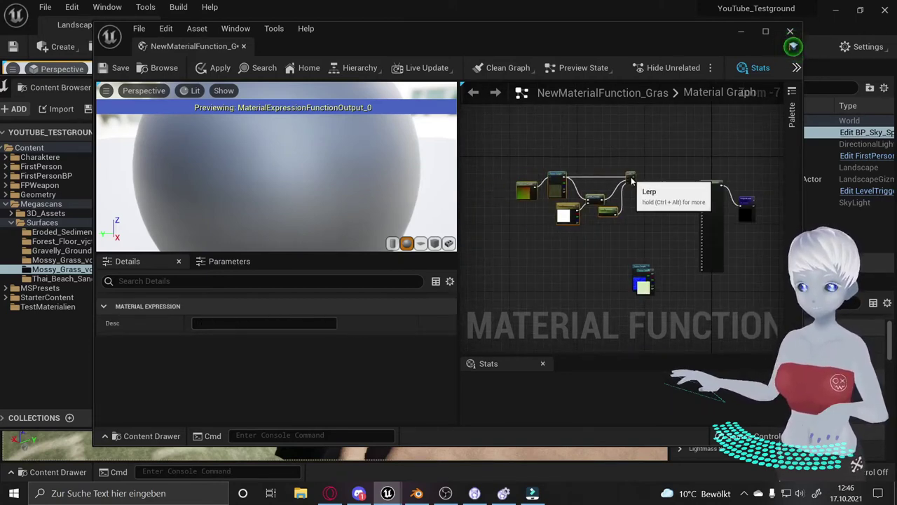
right_click_drag(661, 201, 595, 219)
left_click(595, 223)
scroll(580, 188, "up", 4)
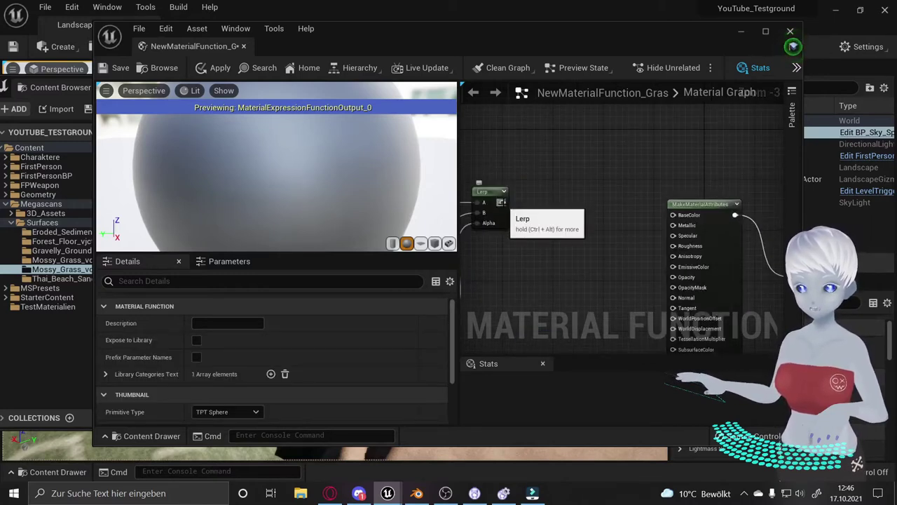
Add a Multiply node taking the Lerp output and feeding MakeMaterialAttributes BaseColor.
left_click_drag(501, 202, 579, 211)
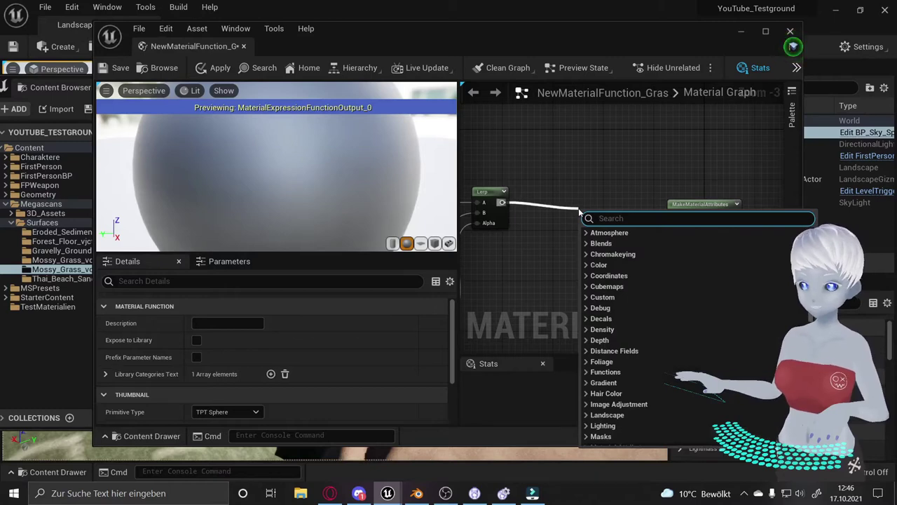
type("multip")
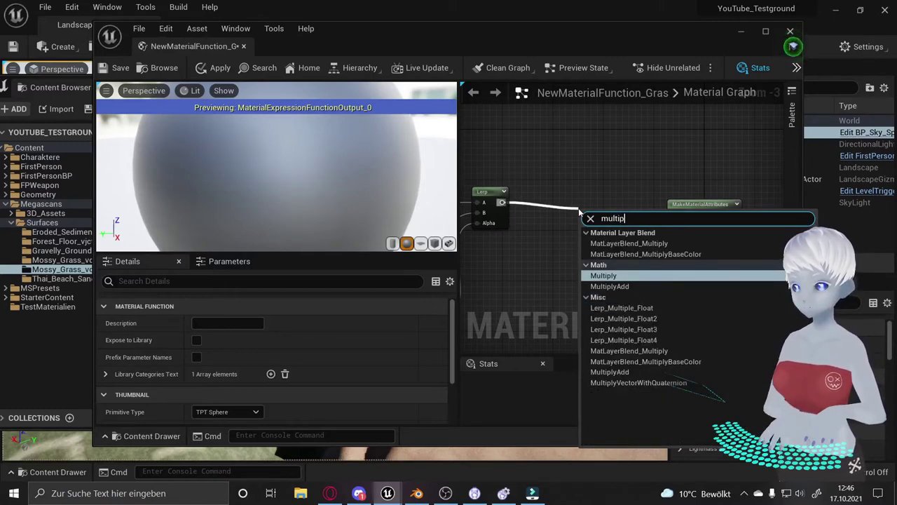
type("ly")
key("Return")
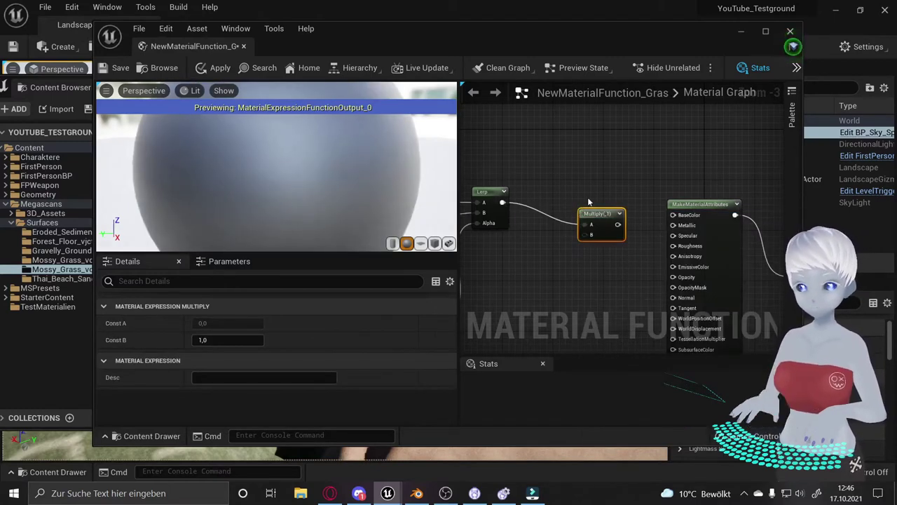
left_click_drag(502, 203, 584, 235)
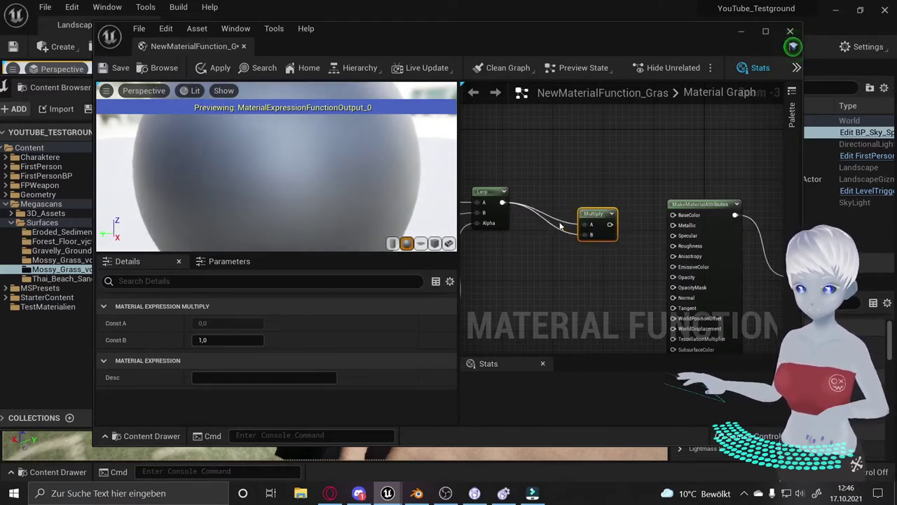
left_click(562, 226)
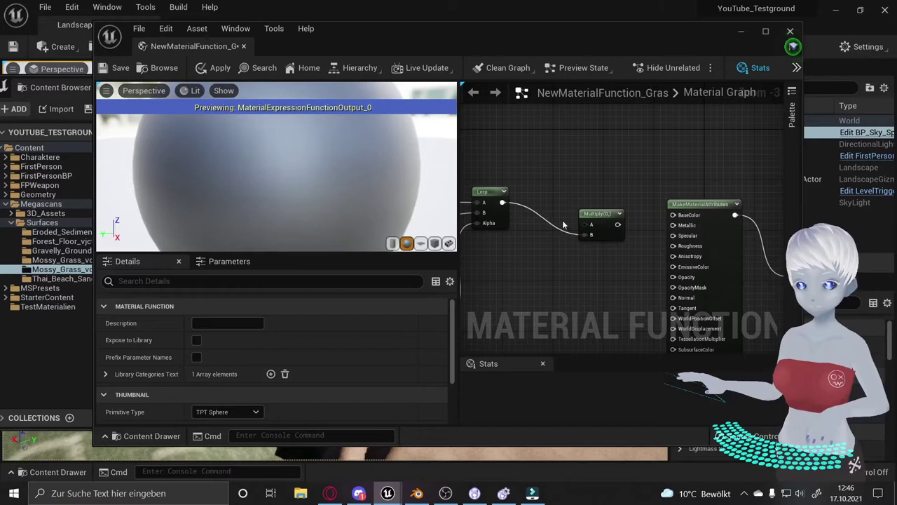
mouse_move(609, 224)
left_mouse_down()
mouse_move(672, 215)
mouse_move(604, 173)
left_mouse_up()
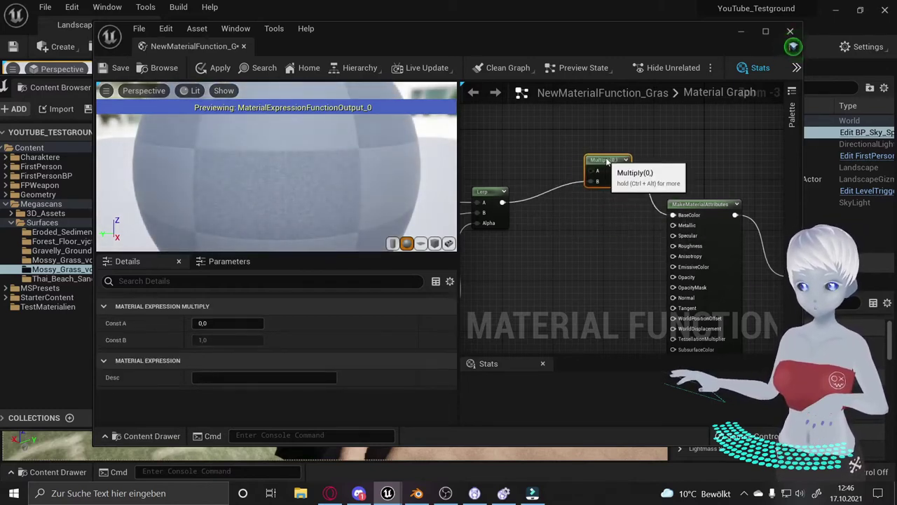
Bring more of the network into view and select the Landscape Layer Coords node.
scroll(632, 206, "down", 2)
right_click_drag(631, 201, 711, 173)
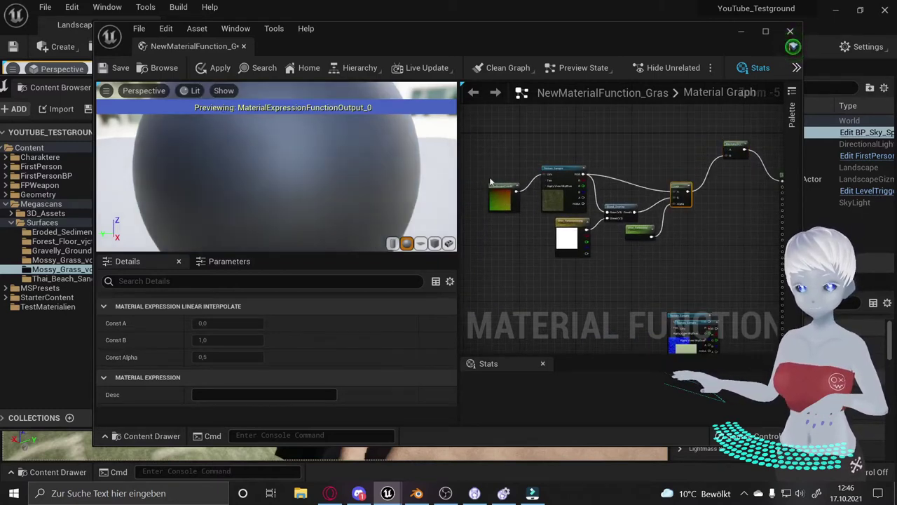
left_click(546, 221)
scroll(546, 221, "up", 2)
scroll(519, 220, "down", 2)
scroll(511, 219, "down", 2)
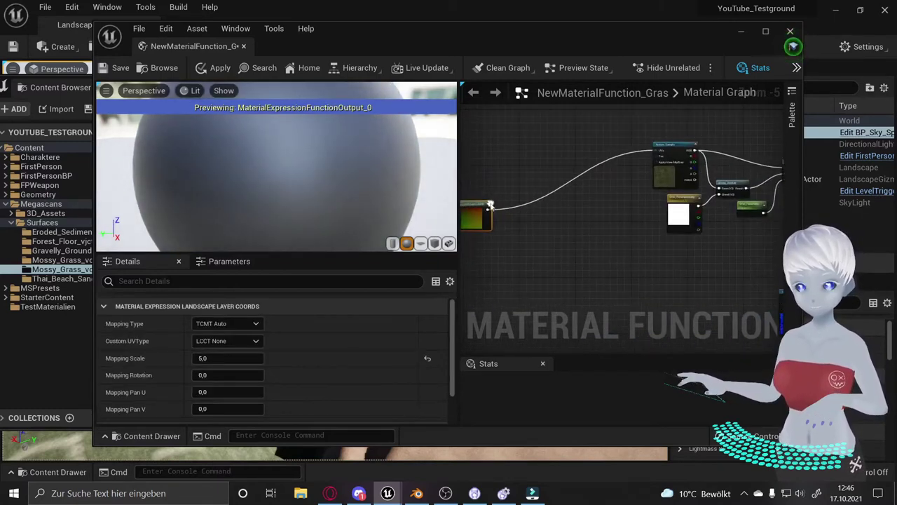
left_click(511, 218)
scroll(511, 219, "up", 2)
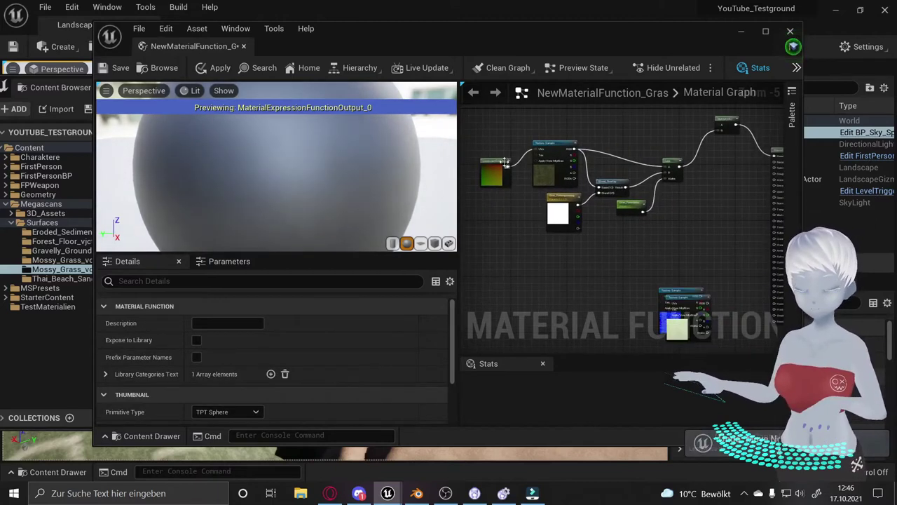
left_click(494, 213)
Wrap the base colour nodes in a single comment titled BaseColor, deleting the extra one.
scroll(522, 126, "up", 1)
left_click_drag(522, 124, 695, 243)
key("c")
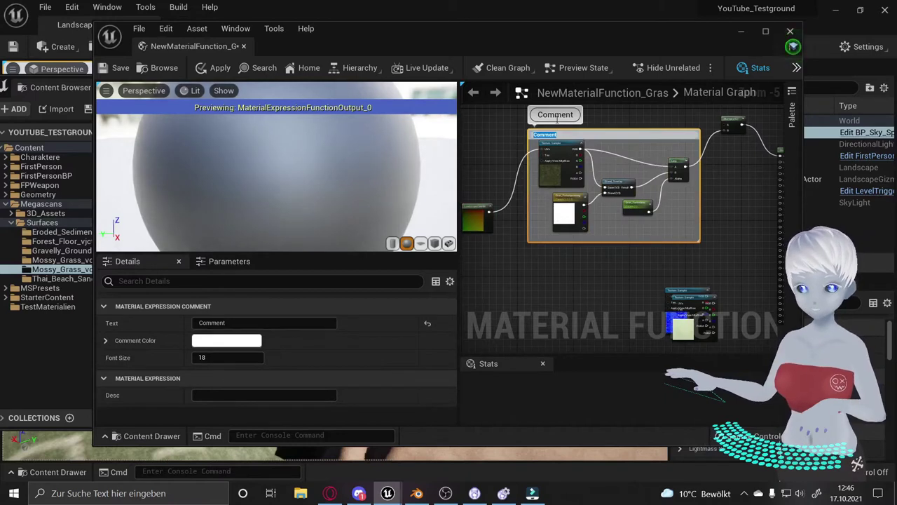
key("Return")
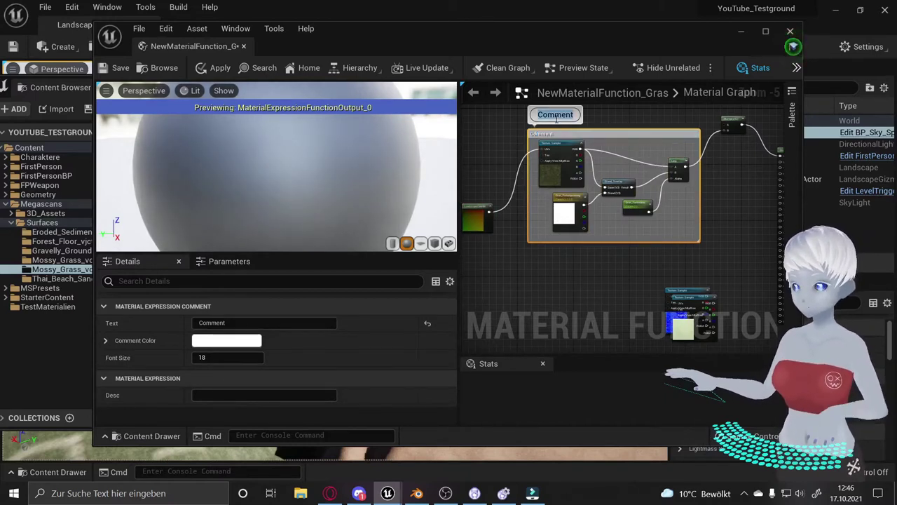
key("c")
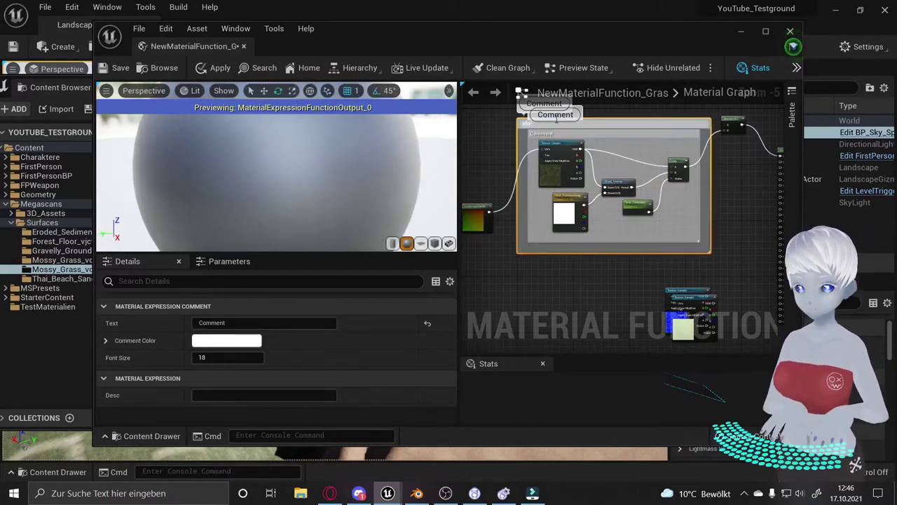
left_click(591, 132)
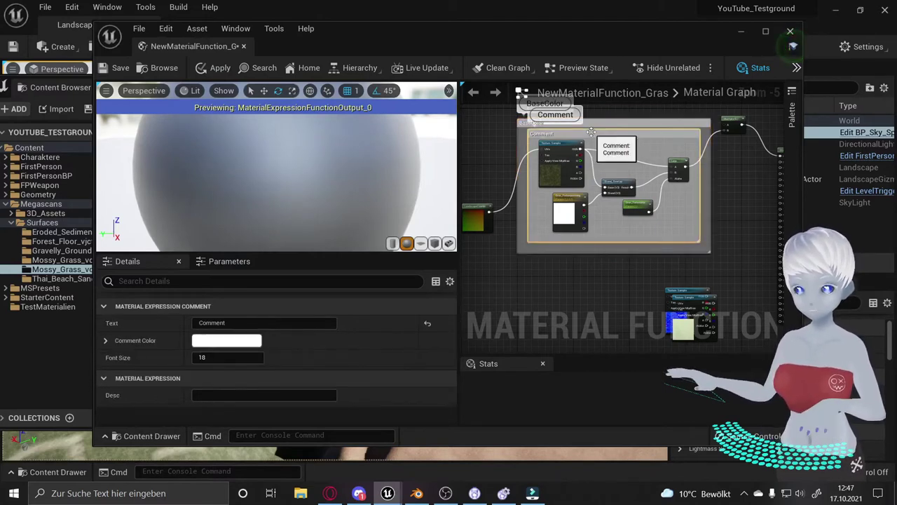
key("Delete")
left_click(594, 124)
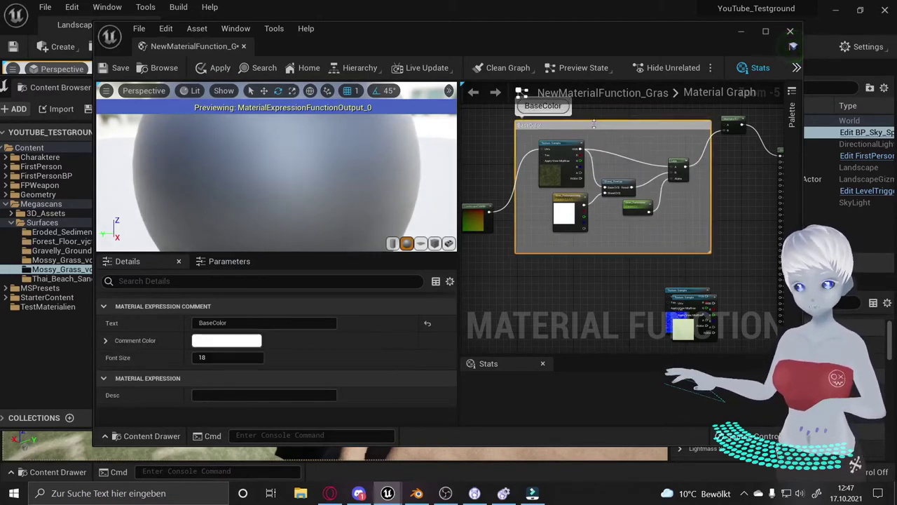
Move the Multiply node up and pull apart the two overlapping Texture Sample nodes.
right_click_drag(712, 184, 657, 176)
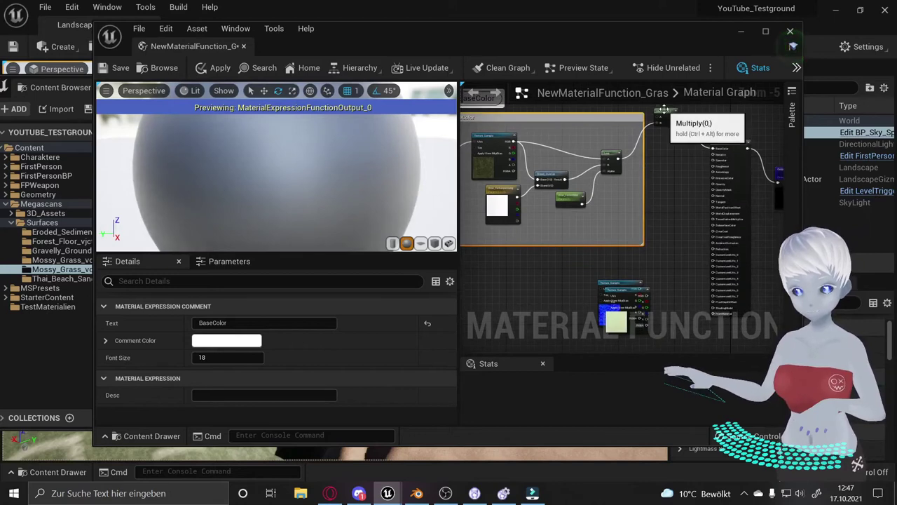
left_click_drag(673, 118, 668, 152)
right_click_drag(677, 207, 687, 226)
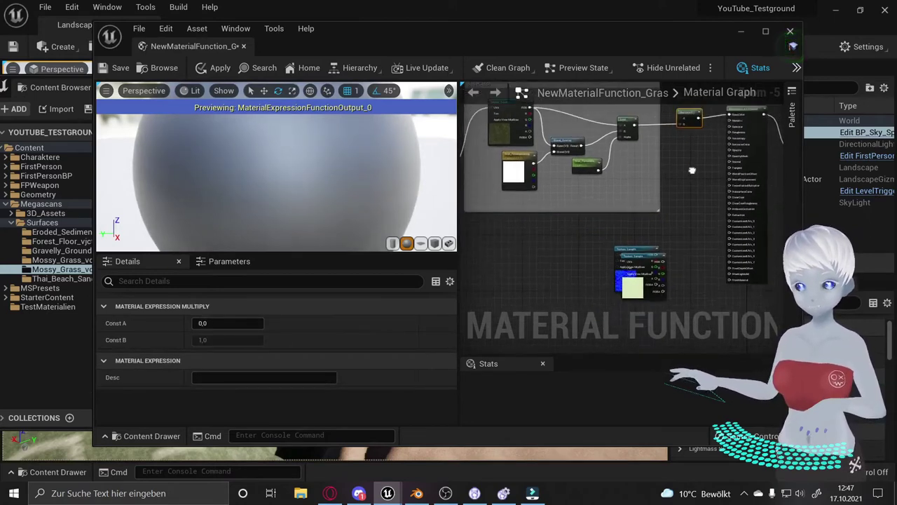
left_click_drag(682, 176, 680, 123)
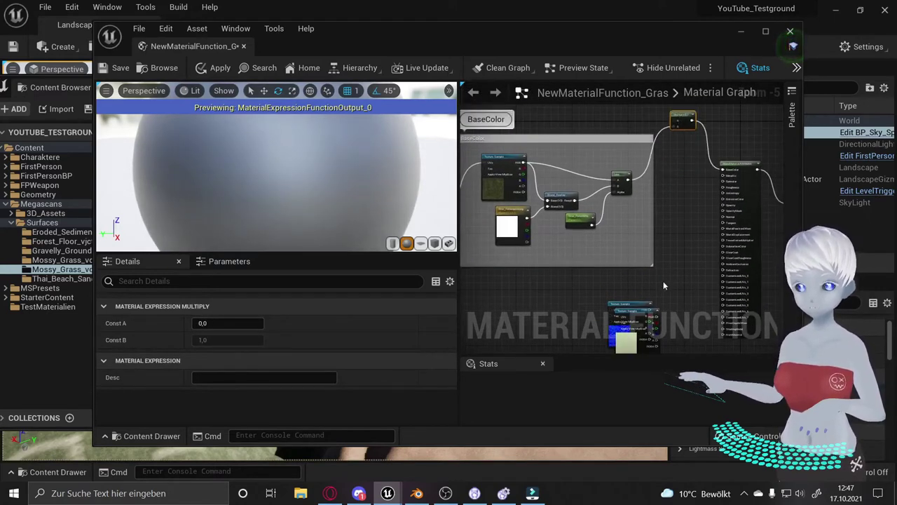
right_click_drag(664, 285, 640, 151)
left_click_drag(607, 174, 581, 231)
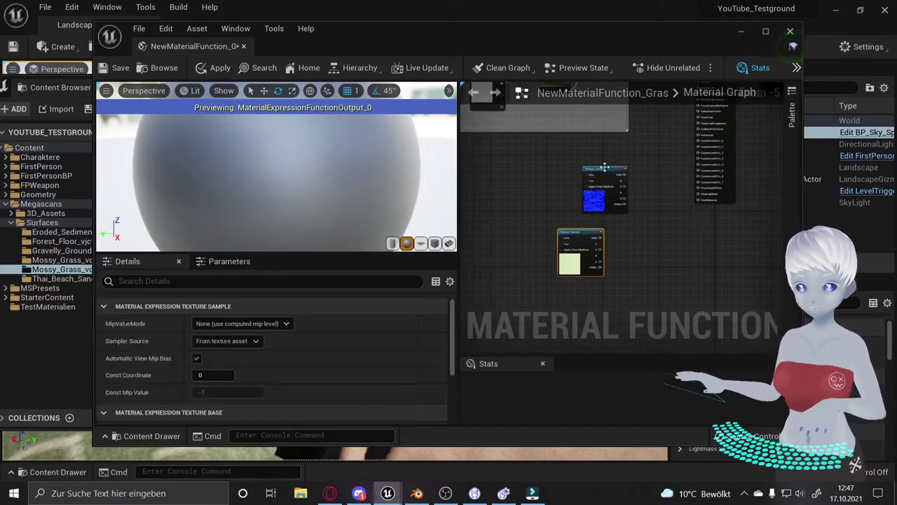
left_click_drag(604, 168, 582, 160)
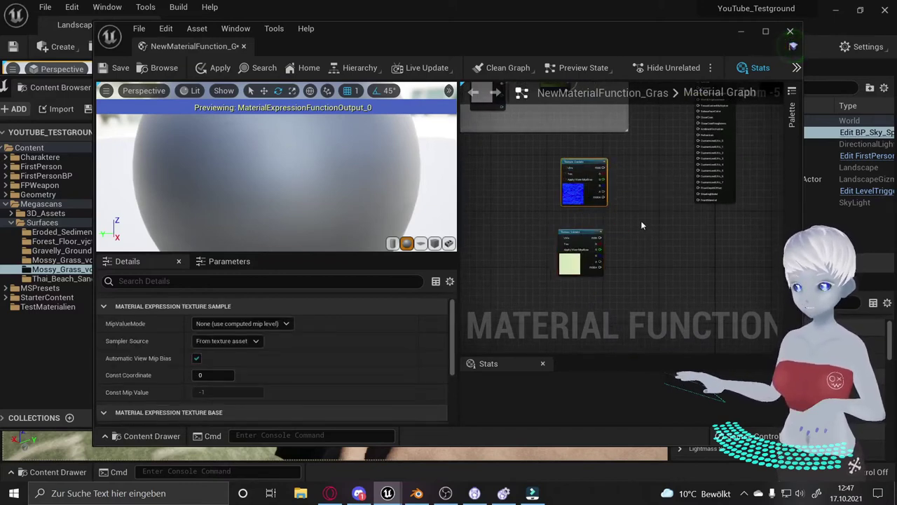
right_click_drag(641, 225, 588, 250)
right_click_drag(549, 197, 545, 260)
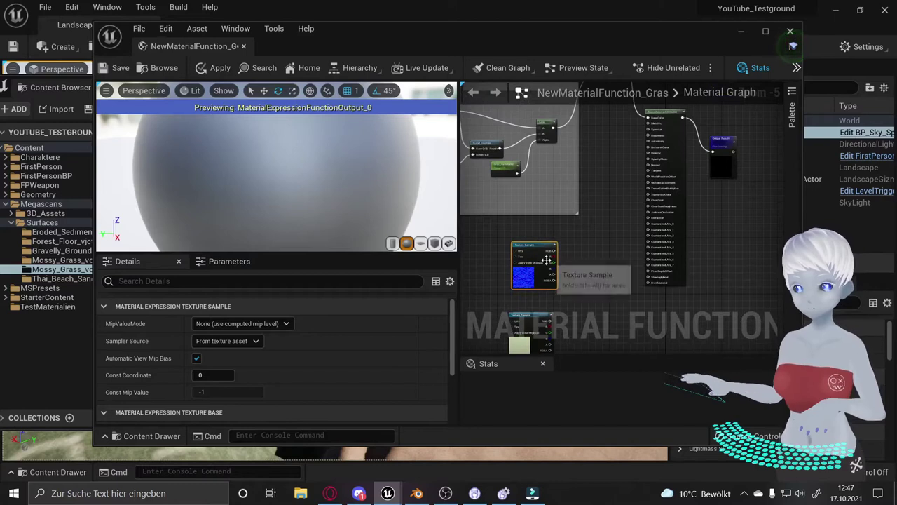
right_click_drag(588, 152, 586, 190)
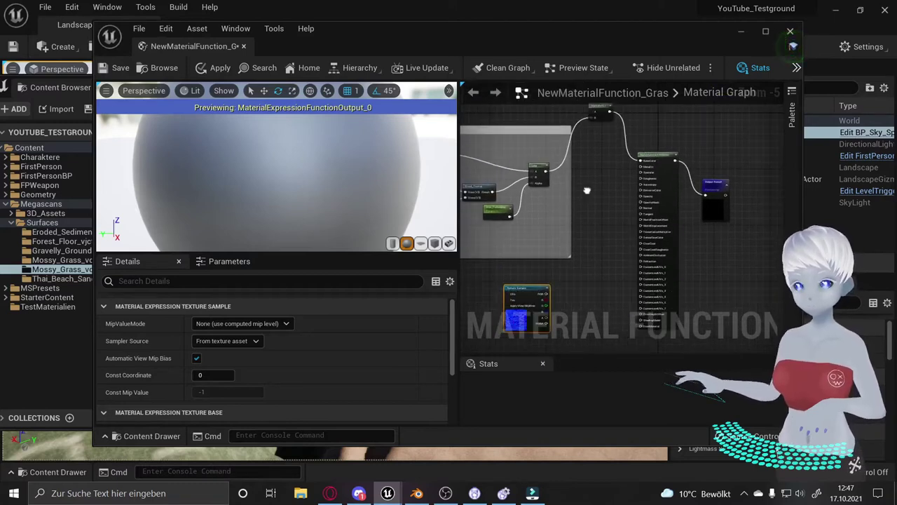
right_click_drag(606, 281, 617, 213)
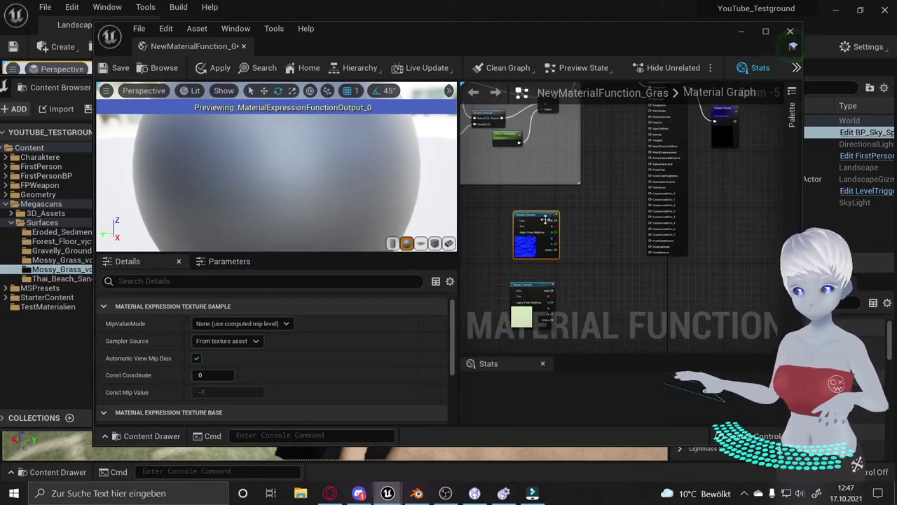
right_click_drag(578, 103, 579, 129)
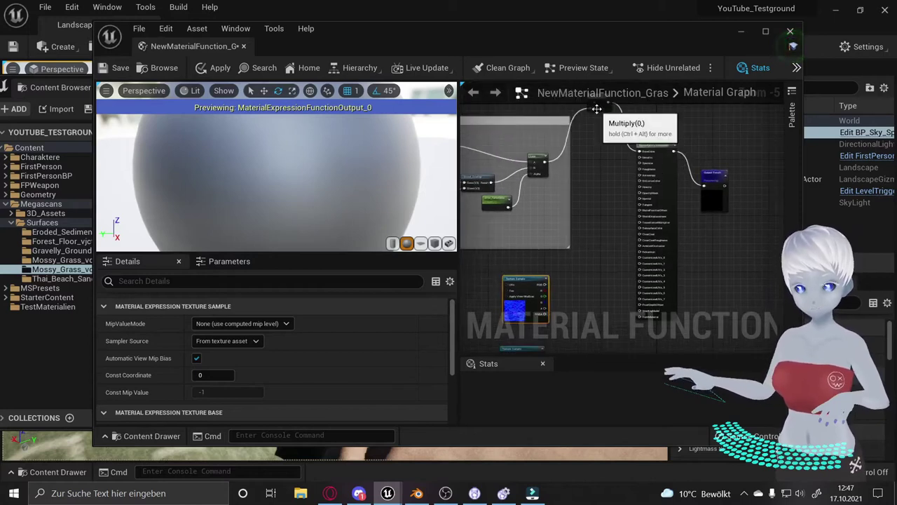
Duplicate the Multiply node, feed it the blue texture, and connect it to Normal.
left_click(597, 107)
key("ctrl+c")
key("ctrl+v")
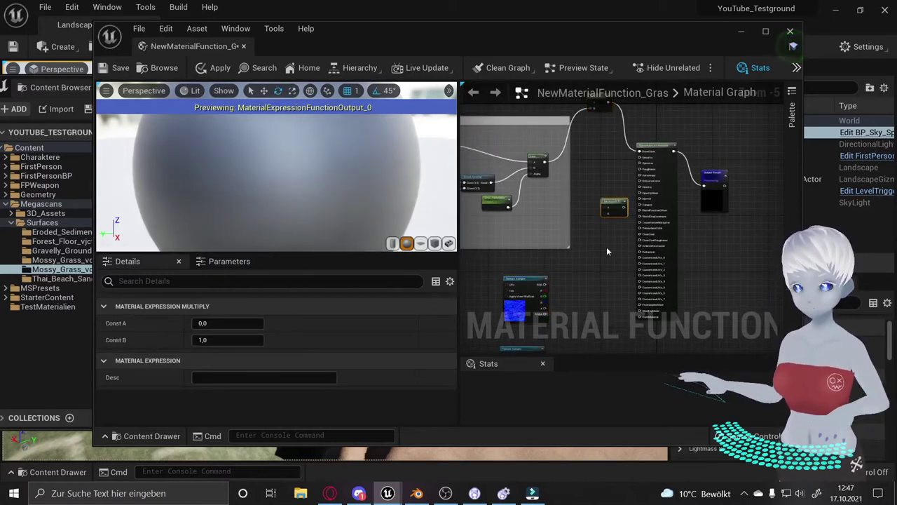
right_click_drag(605, 246, 604, 187)
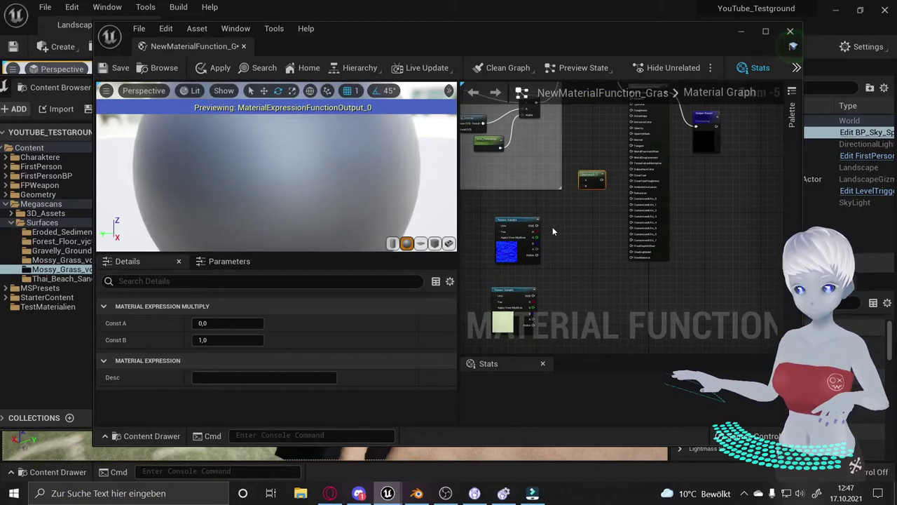
left_click_drag(537, 225, 581, 179)
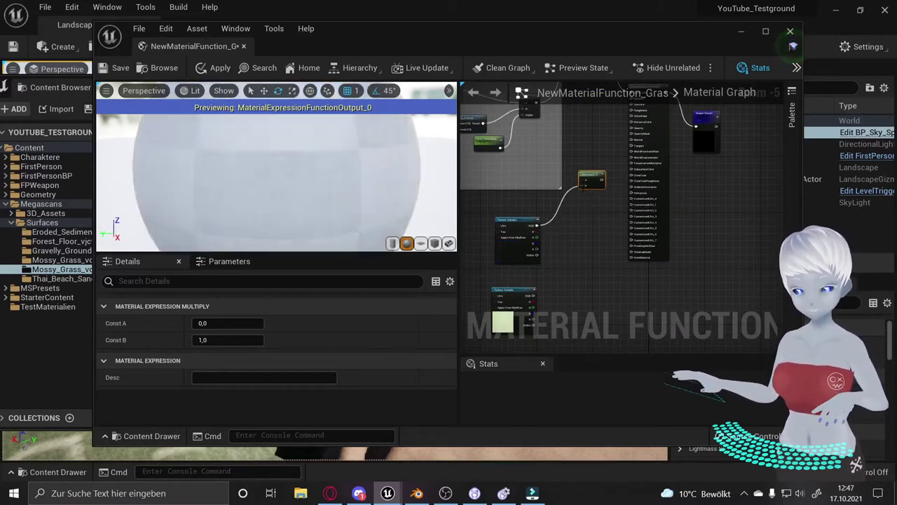
scroll(553, 228, "up", 5)
left_click_drag(553, 228, 611, 147)
Reposition the new Multiply below the BaseColor comment and select the LandscapeCoords node.
scroll(590, 221, "down", 4)
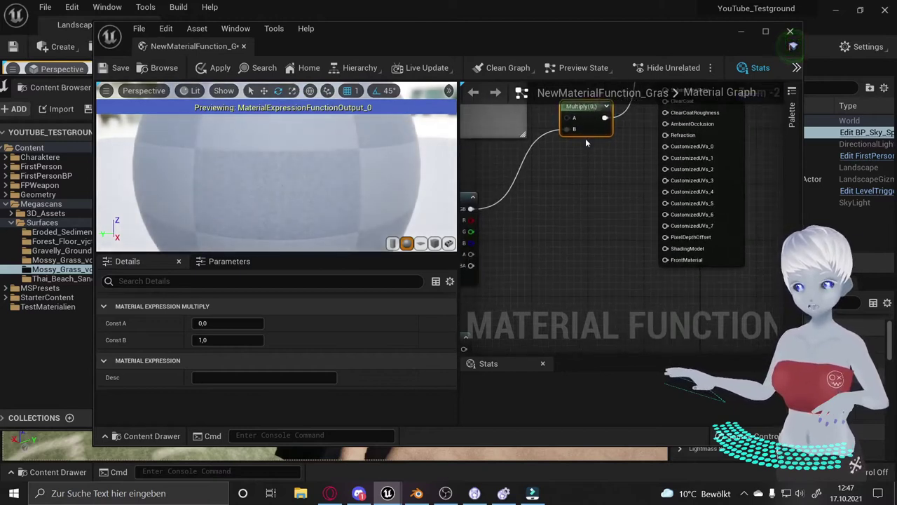
mouse_move(599, 198)
left_mouse_down()
mouse_move(609, 126)
mouse_move(607, 224)
left_mouse_up()
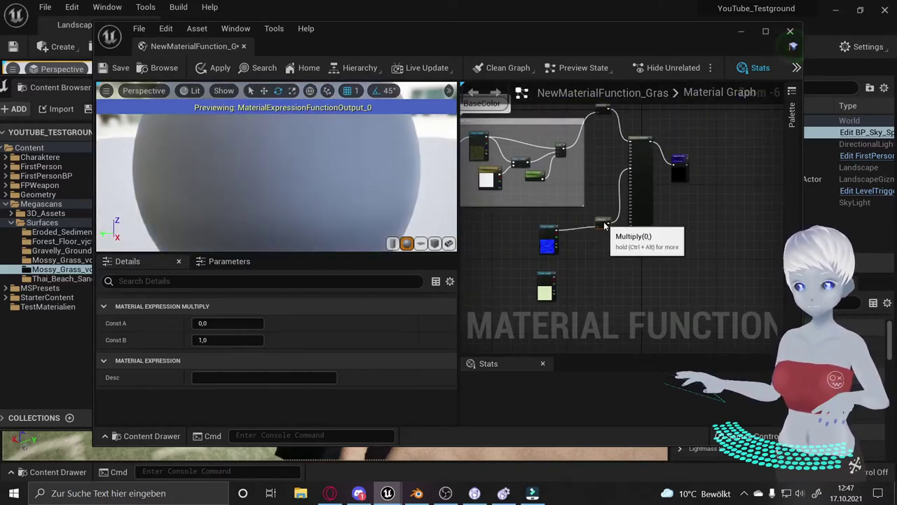
left_click(589, 203)
right_click_drag(589, 207, 610, 235)
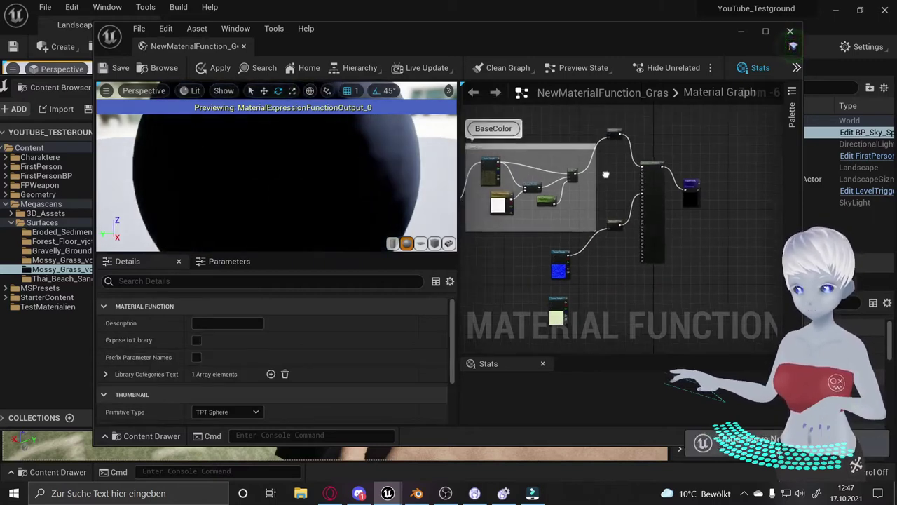
scroll(559, 160, "down", 1)
left_click(558, 159)
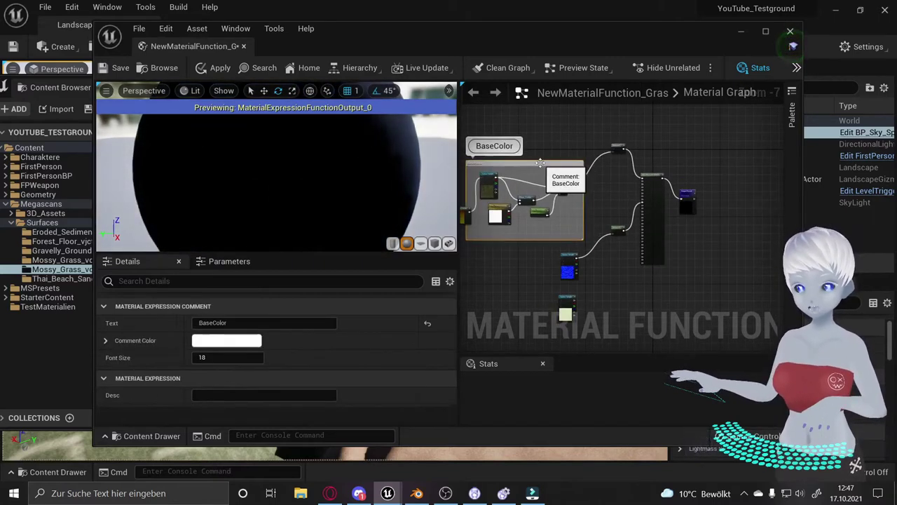
right_click_drag(558, 159, 626, 138)
left_click(504, 187)
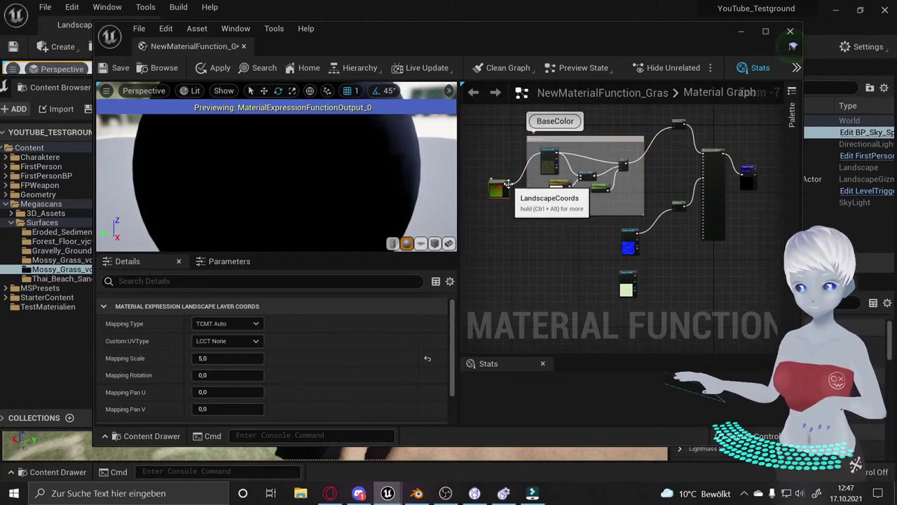
Connect LandscapeCoords to the UVs of both Texture Sample nodes and move it left.
left_click_drag(505, 187, 582, 242)
scroll(611, 242, "up", 4)
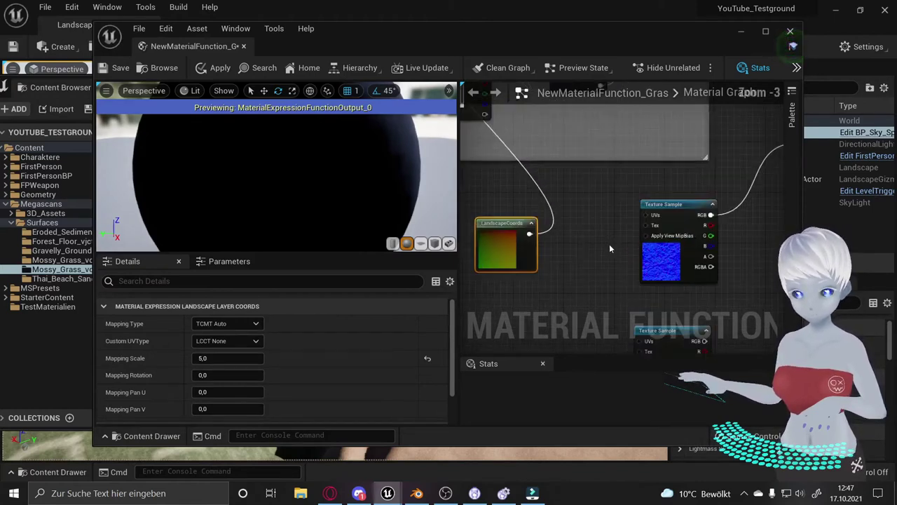
right_click_drag(609, 243, 557, 206)
left_click_drag(490, 193, 607, 175)
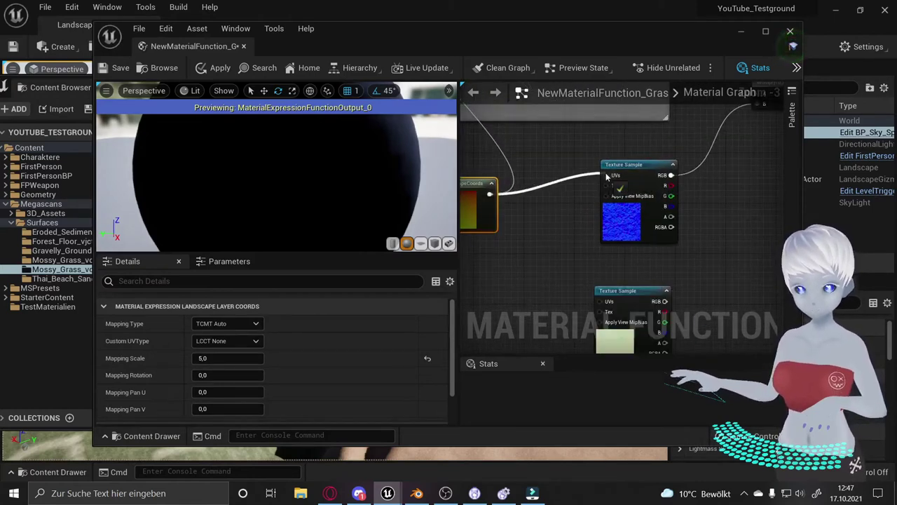
left_click_drag(490, 194, 606, 301)
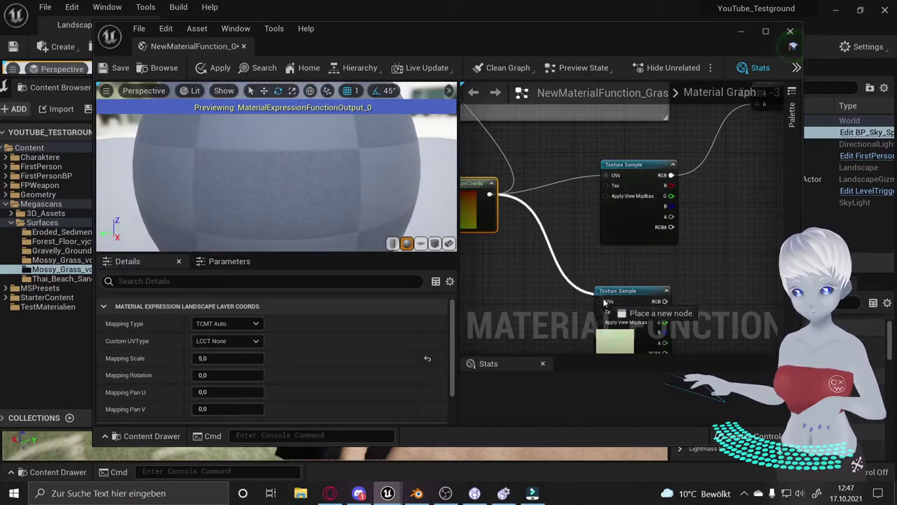
scroll(596, 208, "down", 3)
left_click_drag(596, 207, 492, 145)
right_click_drag(639, 211, 589, 189)
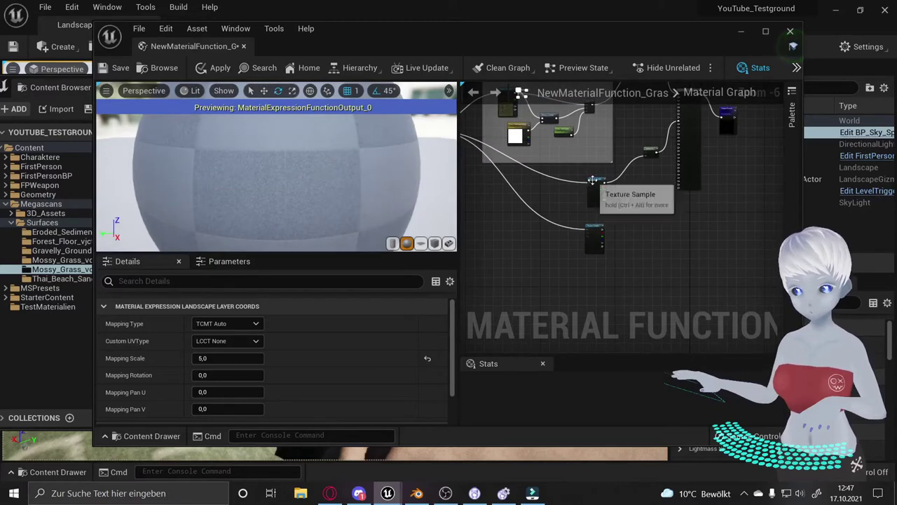
Add two Multiply nodes beside the texture sample and wire it into the first.
left_click_drag(589, 190, 572, 181)
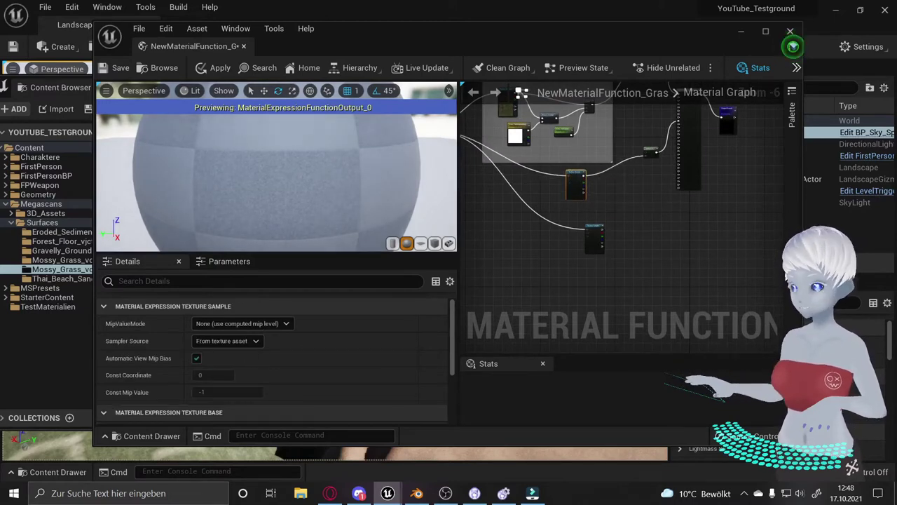
left_click(597, 229)
scroll(598, 228, "up", 2)
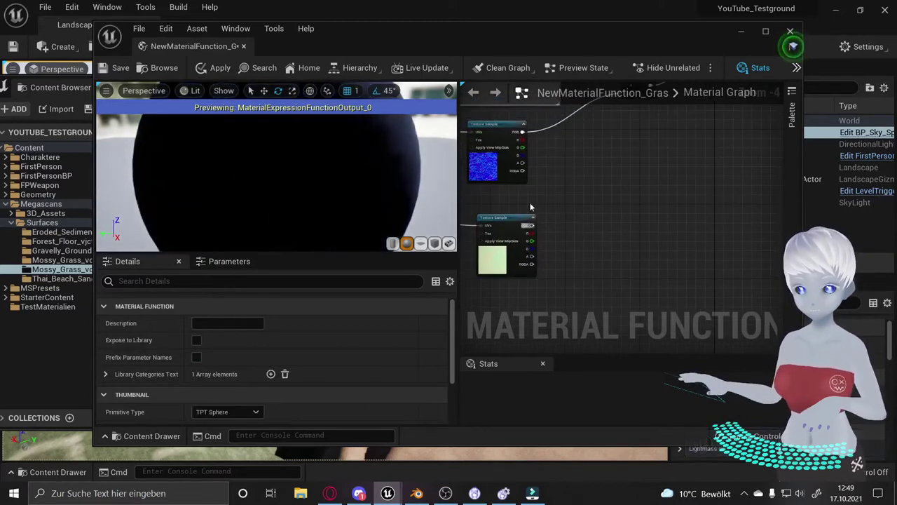
right_click_drag(620, 215, 617, 186)
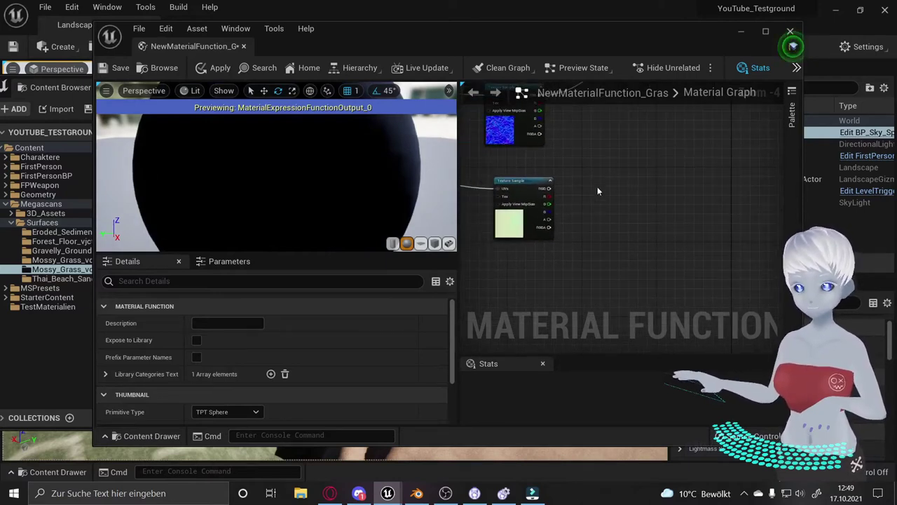
left_click(597, 187)
left_click(587, 150)
mouse_move(607, 198)
left_mouse_down()
mouse_move(547, 200)
mouse_move(594, 161)
left_mouse_up()
left_click(555, 202)
left_click_drag(554, 204, 587, 219)
Wire the light-green Texture Sample's other channel into the second Multiply's B input and review the wiring.
mouse_move(605, 268)
right_mouse_down()
mouse_move(591, 266)
mouse_move(566, 298)
right_mouse_up()
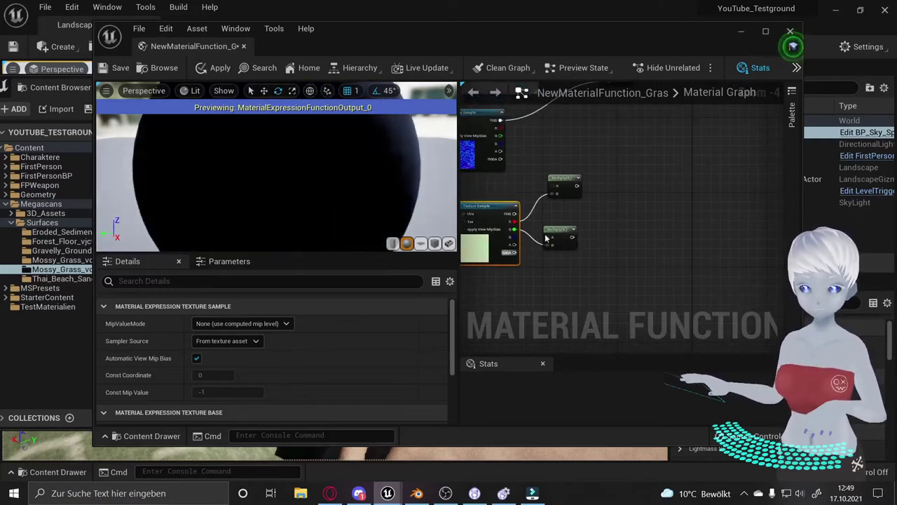
mouse_move(624, 170)
left_mouse_down()
mouse_move(530, 255)
mouse_move(564, 192)
left_mouse_up()
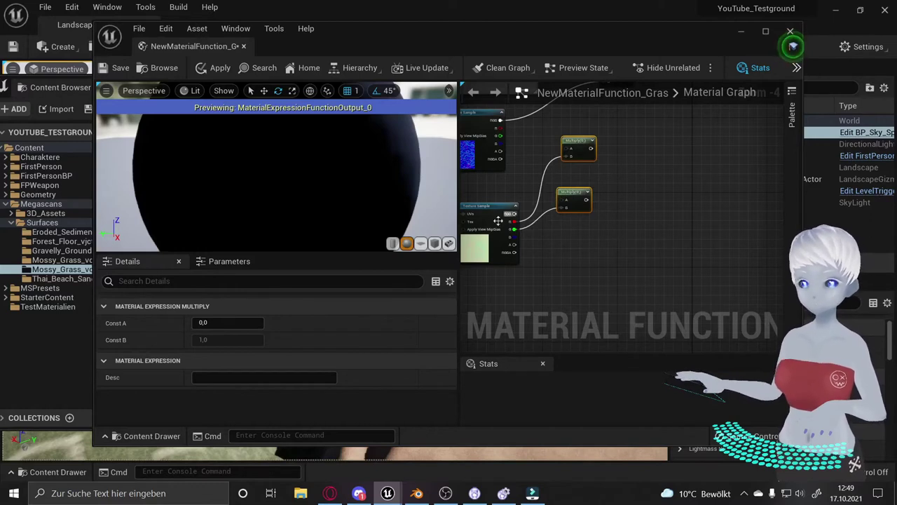
mouse_move(612, 183)
right_mouse_down()
mouse_move(633, 223)
mouse_move(605, 225)
right_mouse_up()
scroll(650, 206, "down", 2)
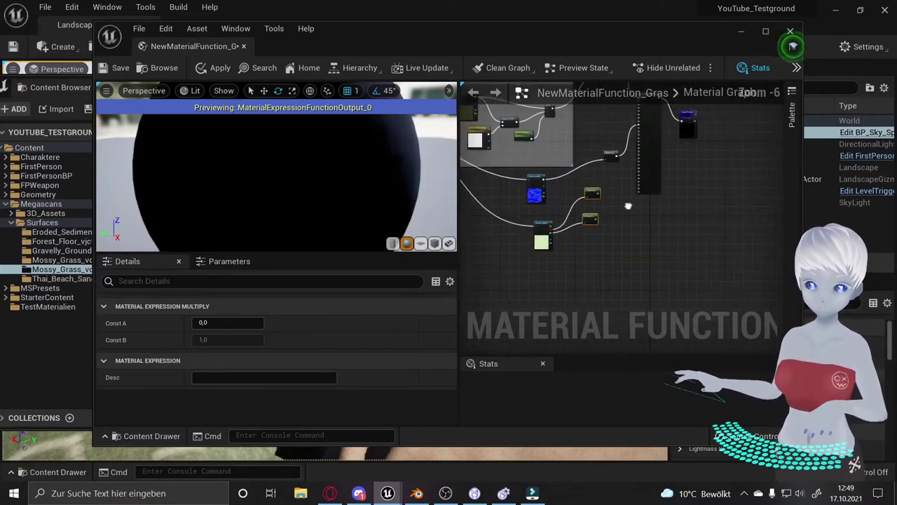
scroll(594, 237, "up", 1)
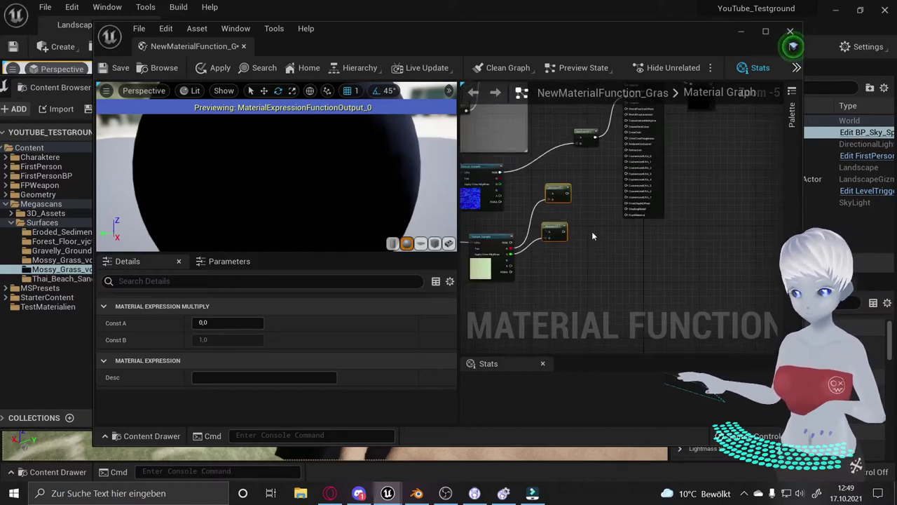
right_click_drag(591, 236, 591, 250)
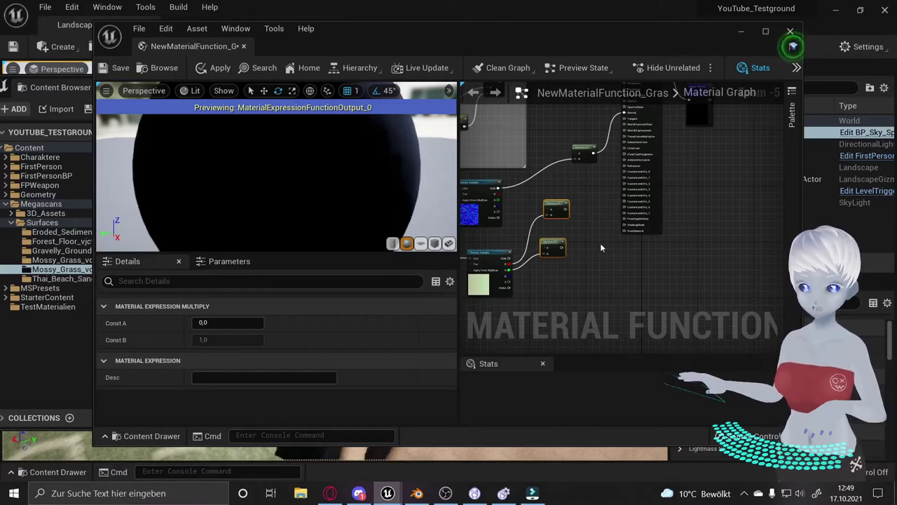
mouse_move(585, 241)
right_mouse_down()
mouse_move(573, 268)
mouse_move(563, 248)
right_mouse_up()
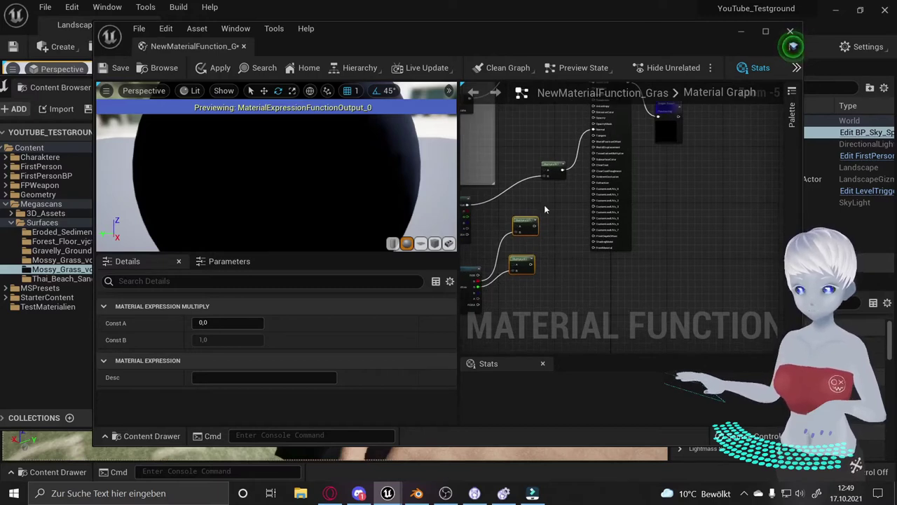
scroll(544, 204, "up", 4)
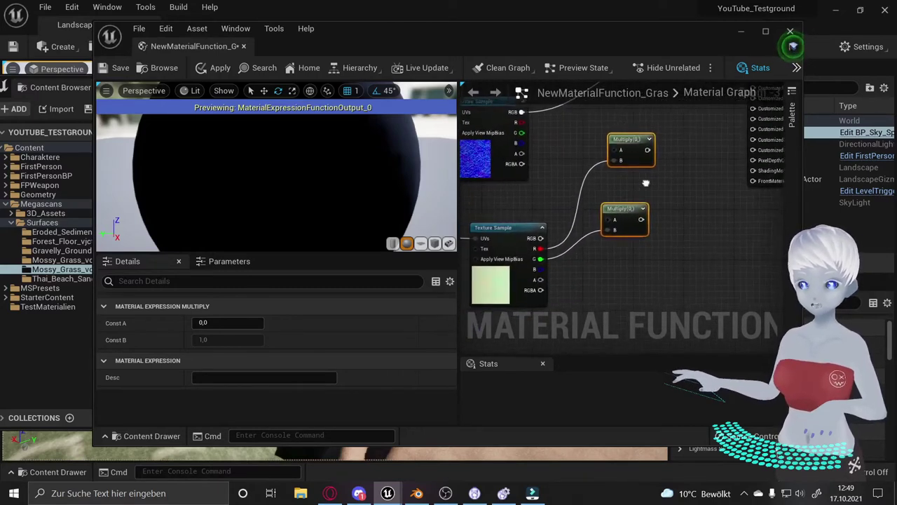
right_click_drag(609, 163, 568, 230)
Chain a new Multiply after the lower Multiply, fed by a scalar parameter Roughnes_Gras.
left_click(567, 225)
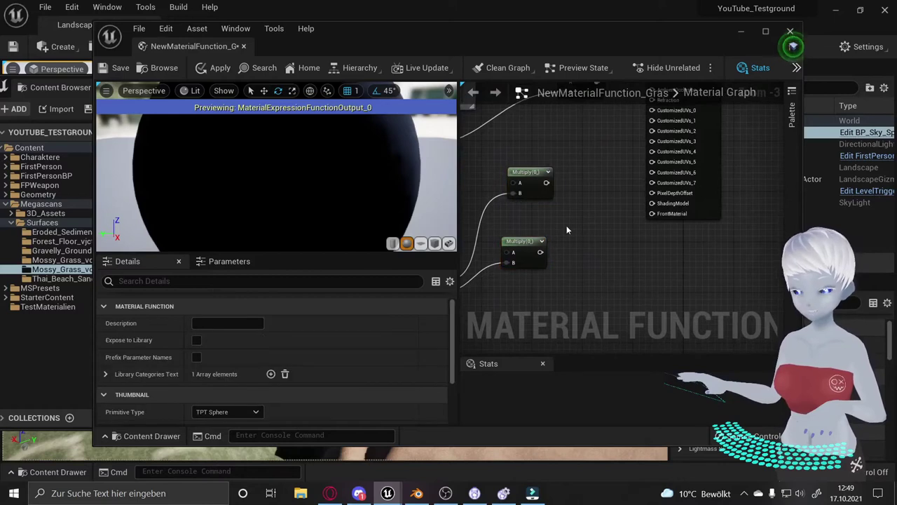
key("ctrl+v")
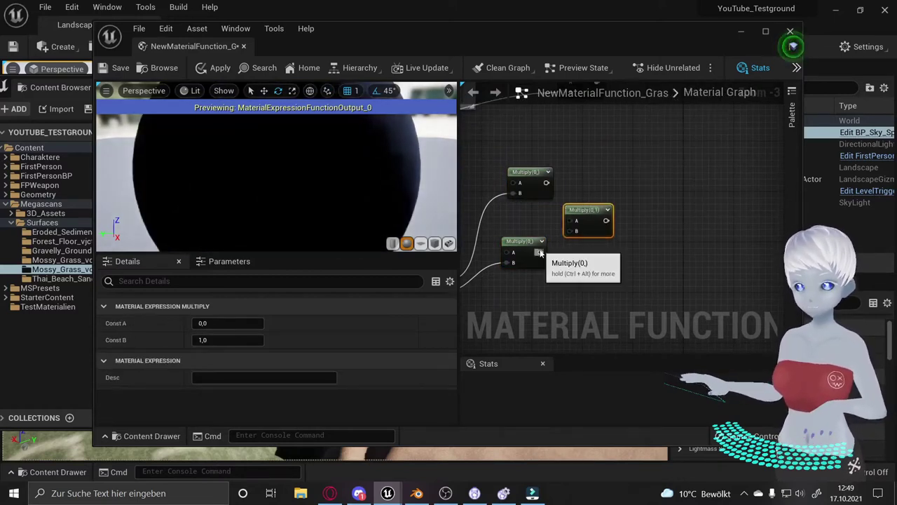
mouse_move(539, 252)
left_mouse_down()
mouse_move(573, 221)
mouse_move(600, 224)
mouse_move(552, 287)
left_mouse_up()
type("co")
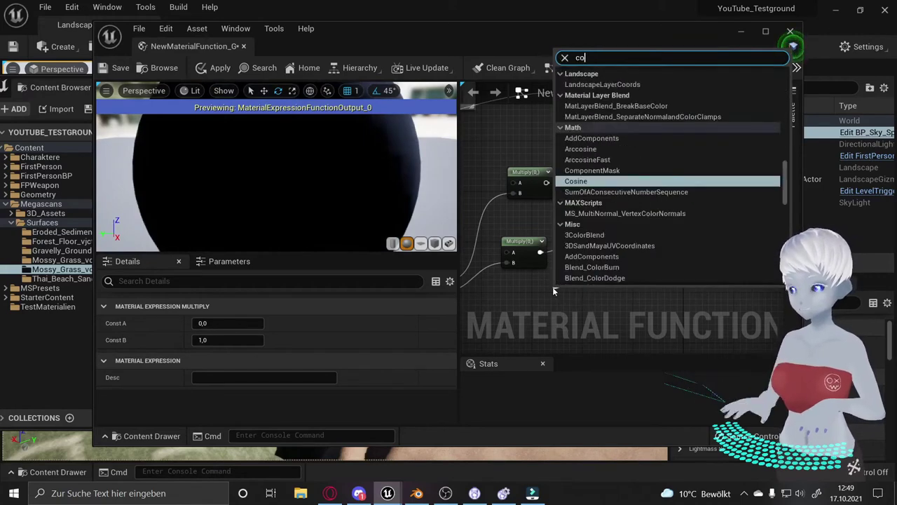
type("nst")
key("Return")
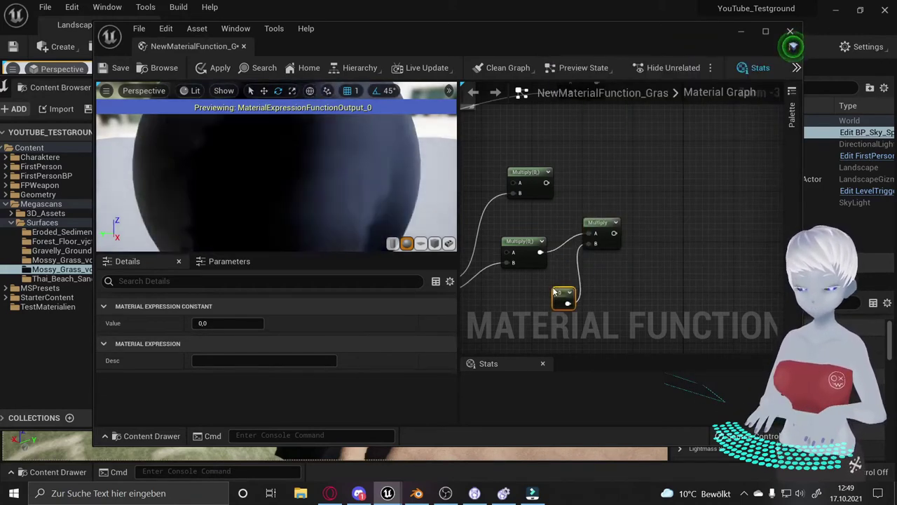
right_click(557, 292)
left_click(612, 57)
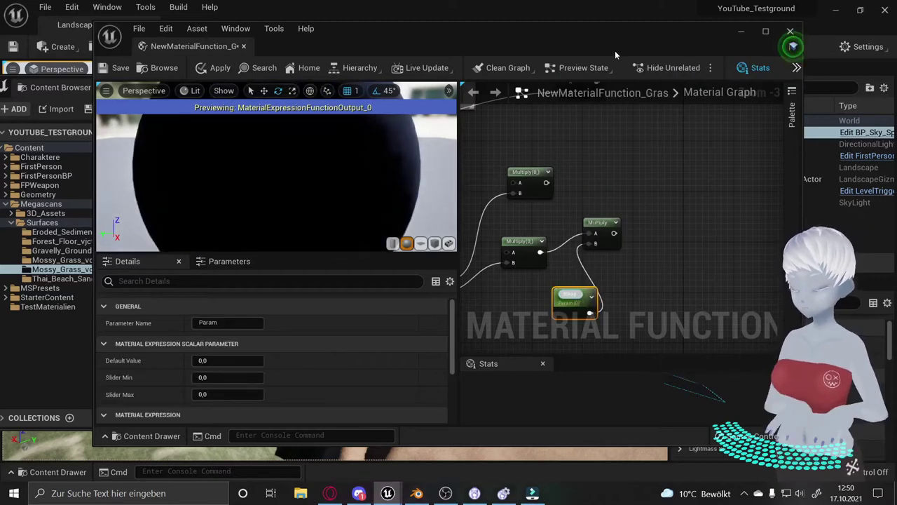
type("ness_Gras")
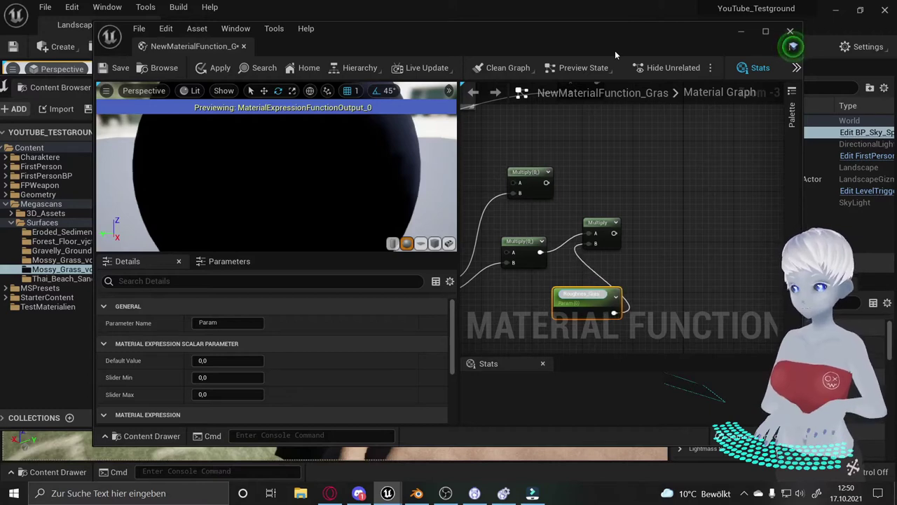
key("Return")
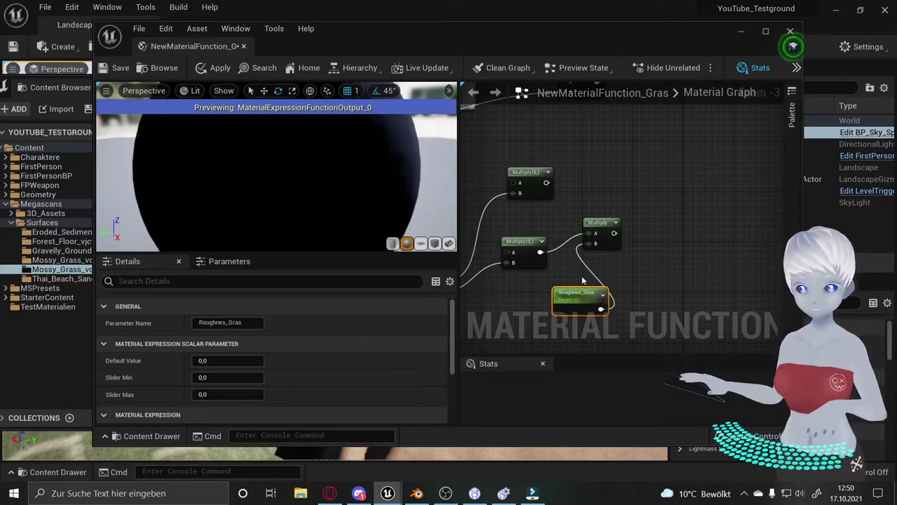
scroll(626, 252, "down", 3)
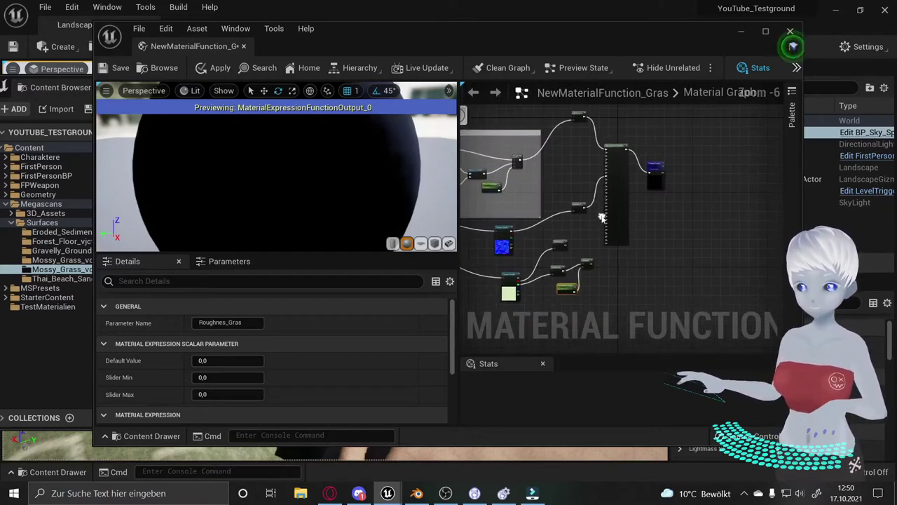
Connect the Multiply outputs to the matching MakeMaterialAttributes inputs.
scroll(602, 218, "up", 2)
left_click_drag(609, 303, 636, 160)
left_click_drag(553, 235, 628, 262)
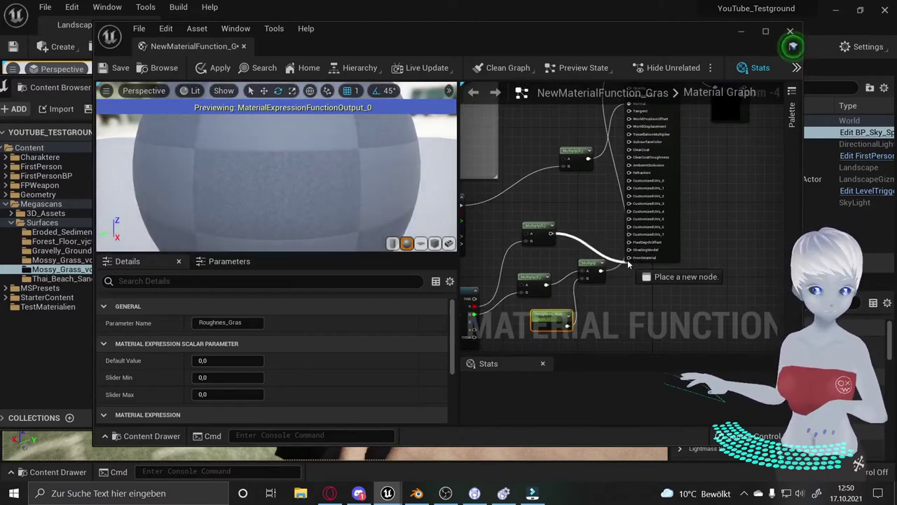
left_click_drag(629, 263, 636, 172)
scroll(635, 172, "up", 2)
right_click_drag(564, 240, 642, 128)
scroll(635, 177, "down", 1)
scroll(640, 211, "down", 1)
scroll(663, 281, "down", 1)
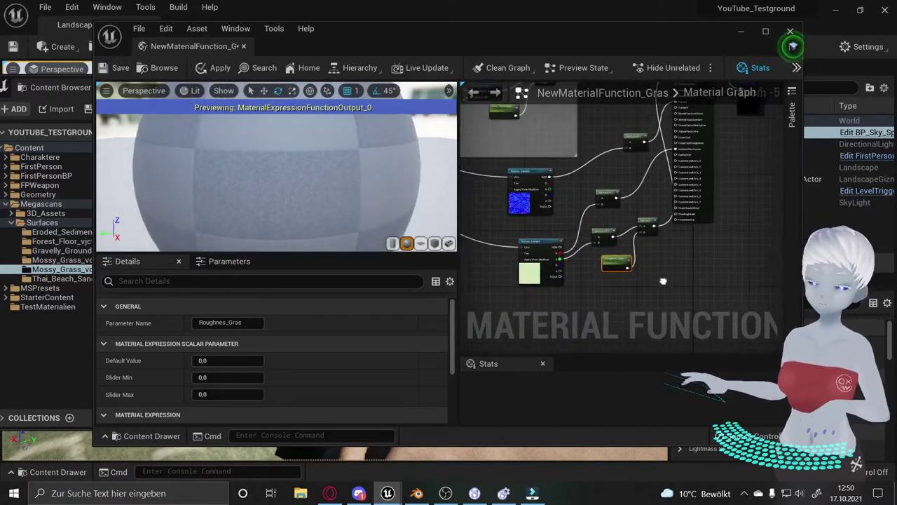
Rearrange the Multiply and Roughnes_Gras nodes into a tidy layout.
right_click_drag(663, 281, 648, 280)
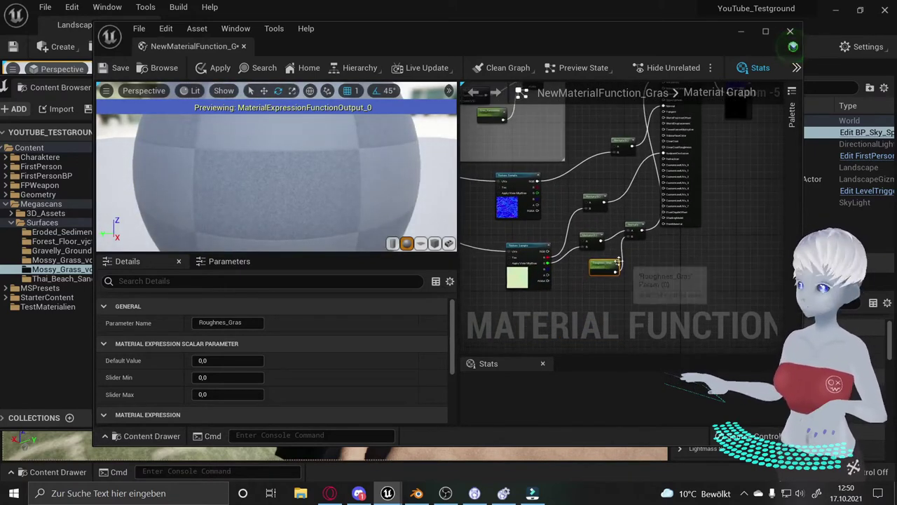
left_click(632, 224)
left_click_drag(634, 225, 624, 237)
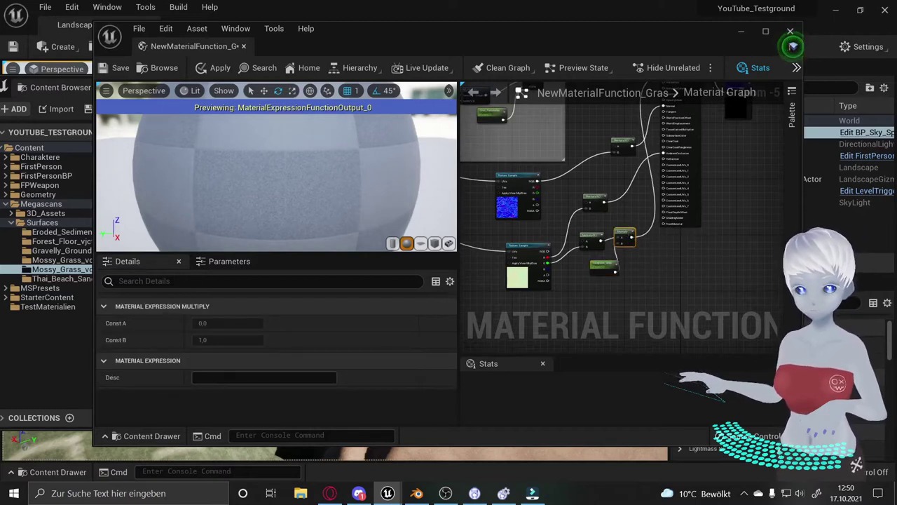
scroll(649, 275, "down", 1)
left_click_drag(608, 267, 599, 236)
left_click_drag(586, 266, 595, 253)
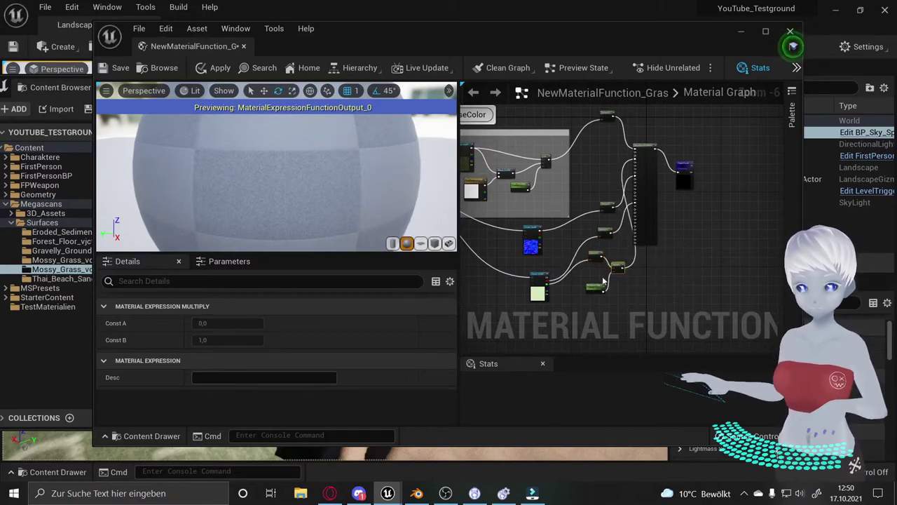
left_click(594, 286)
right_click_drag(574, 283, 604, 254)
mouse_move(626, 149)
right_mouse_down()
mouse_move(576, 203)
mouse_move(574, 242)
mouse_move(651, 160)
mouse_move(611, 170)
mouse_move(638, 157)
mouse_move(594, 139)
right_mouse_up()
left_click(575, 233)
scroll(575, 233, "up", 2)
Place a TextureCoordinate node in an empty area of the grass function graph.
scroll(595, 178, "up", 1)
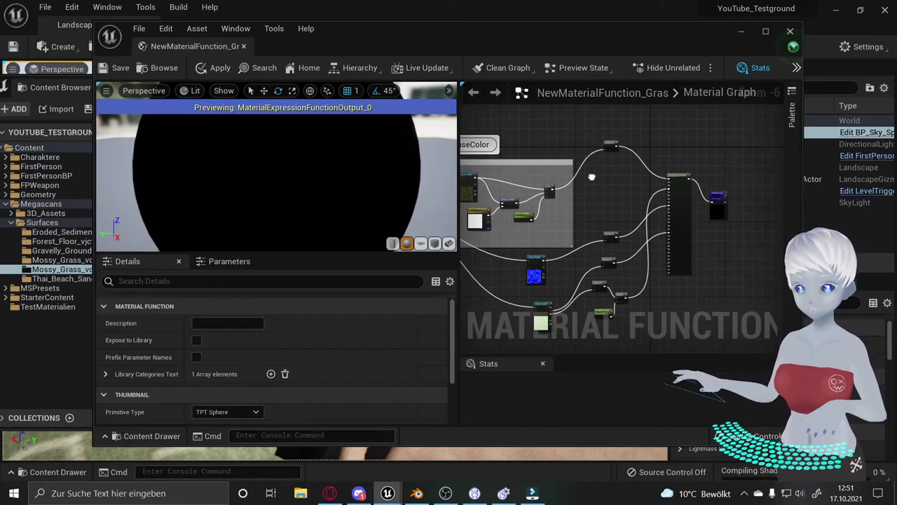
scroll(581, 161, "up", 1)
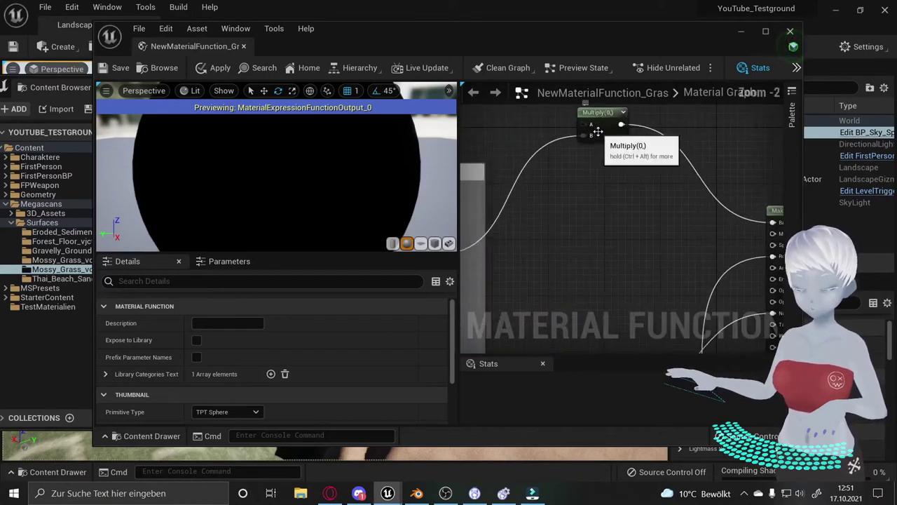
scroll(593, 116, "down", 1)
right_click_drag(595, 140, 617, 323)
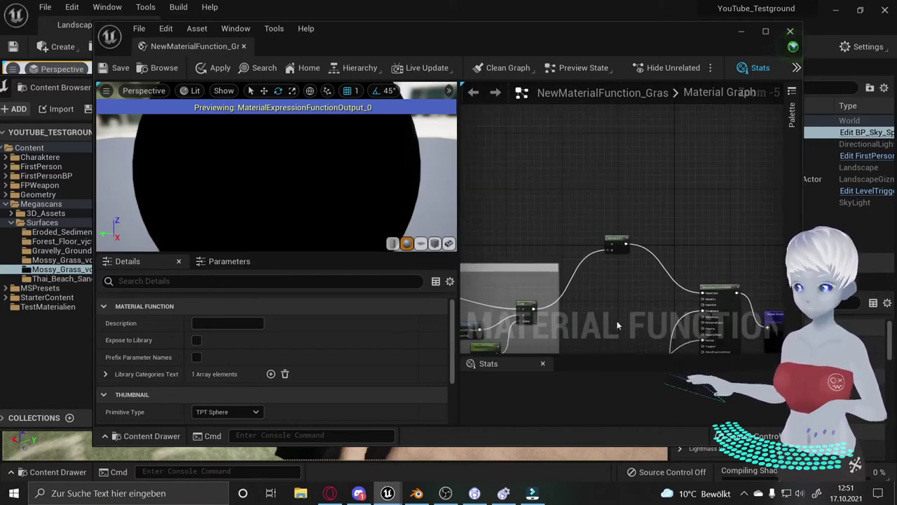
right_click_drag(587, 221, 634, 269)
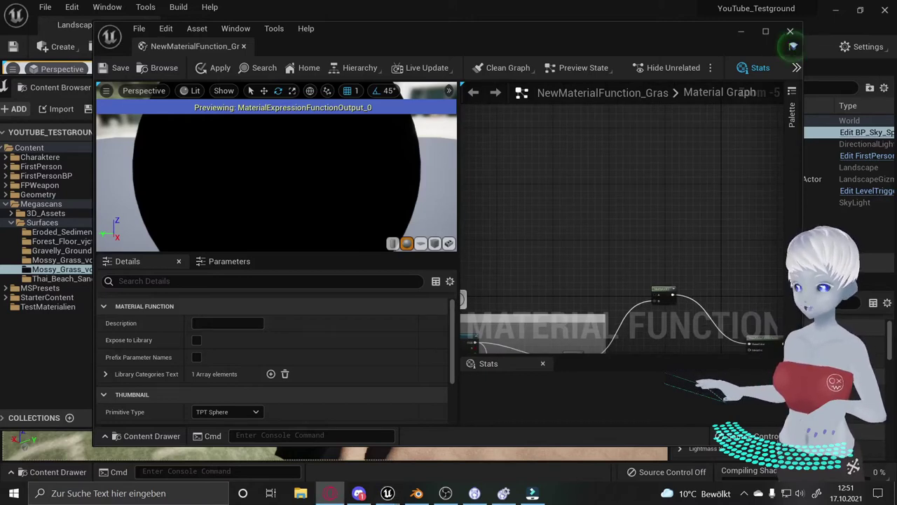
mouse_move(525, 240)
right_mouse_down()
mouse_move(549, 234)
mouse_move(580, 273)
right_mouse_up()
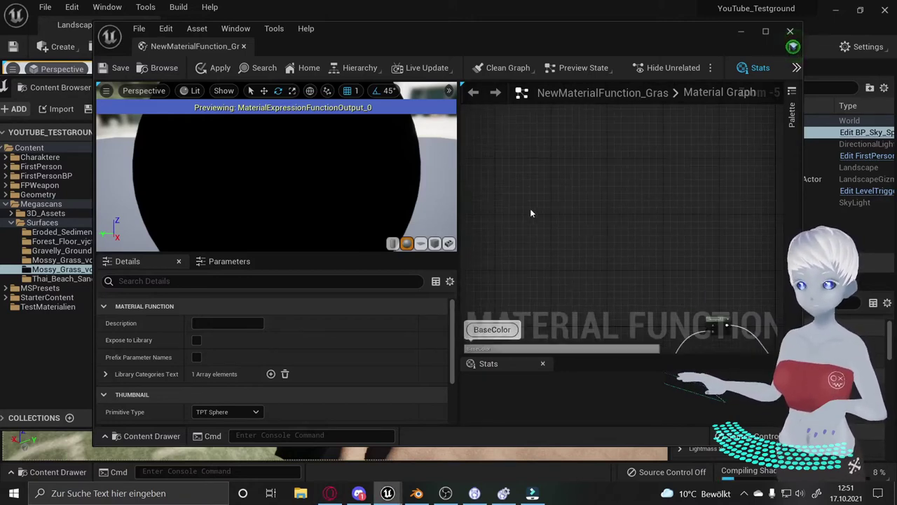
right_click_drag(531, 213, 551, 190)
right_click(550, 193)
type("te")
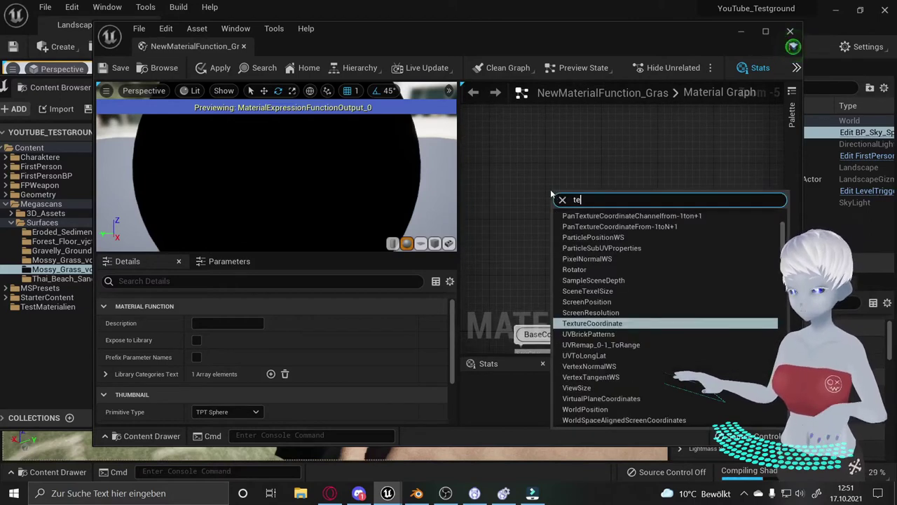
type("x")
key("Return")
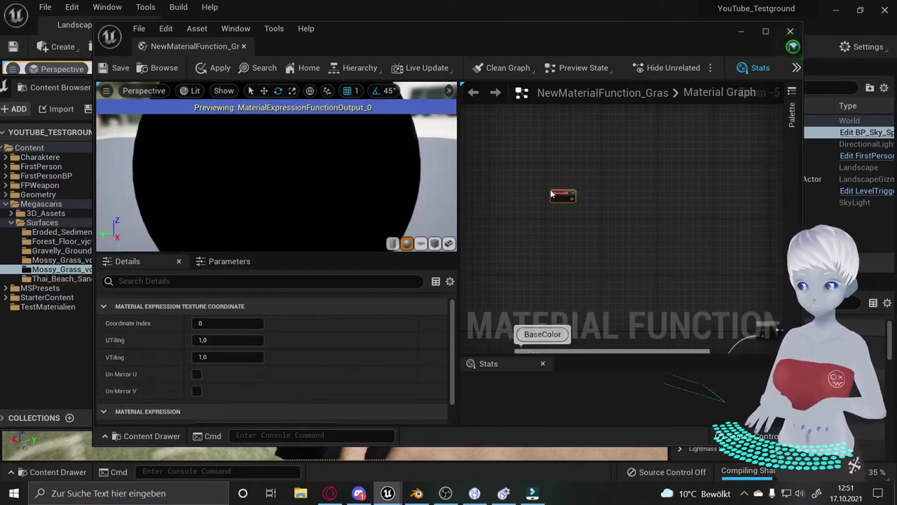
Duplicate it twice with Ctrl+D so three TextureCoordinate nodes stack vertically.
key("ctrl+d")
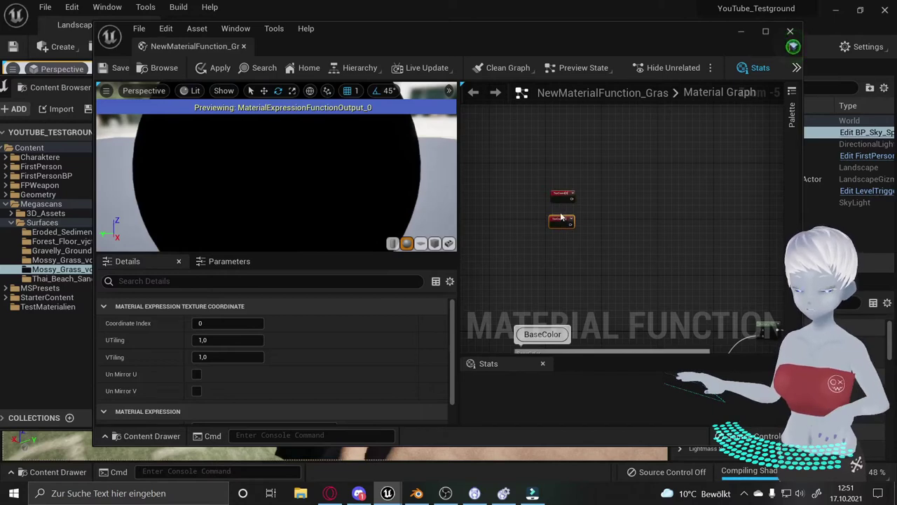
key("ctrl+d")
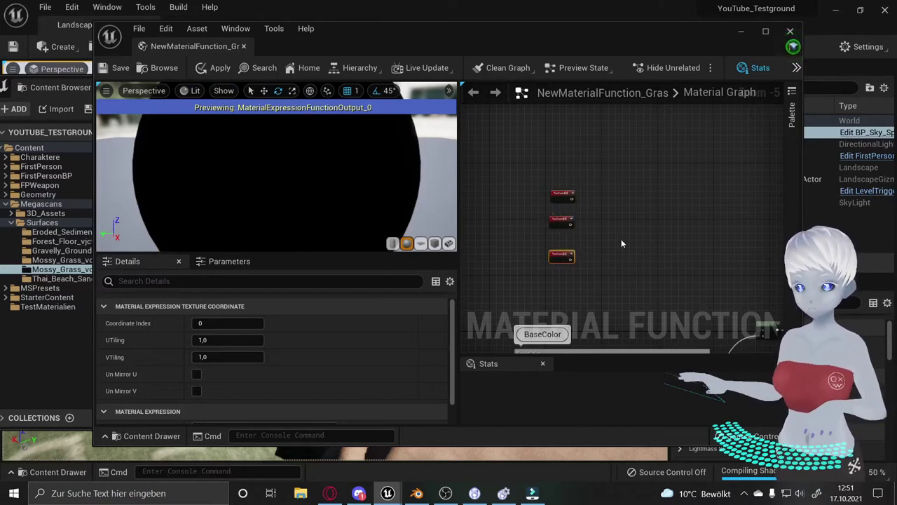
right_click_drag(621, 243, 609, 235)
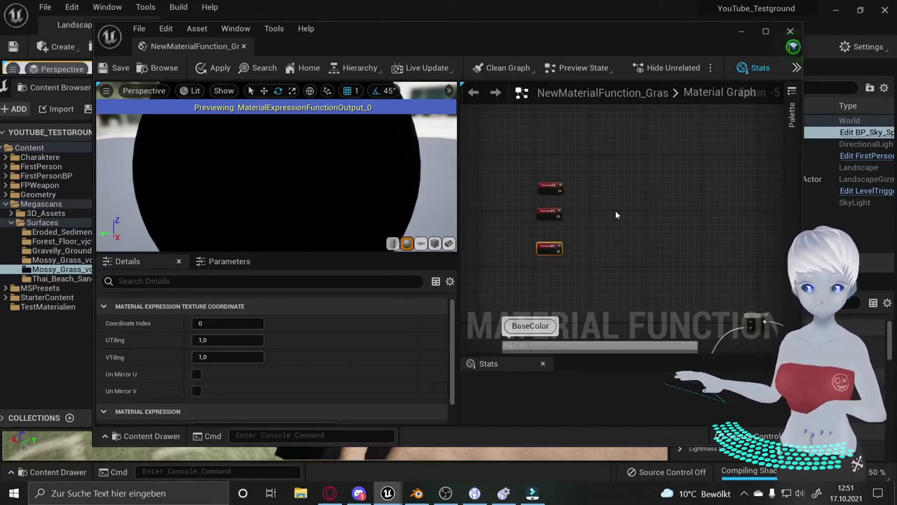
scroll(585, 205, "up", 1)
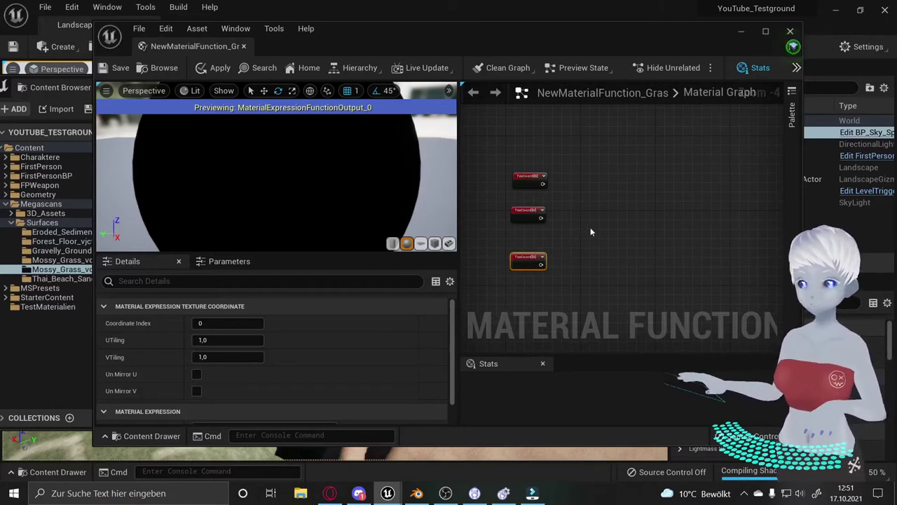
right_click_drag(590, 228, 579, 219)
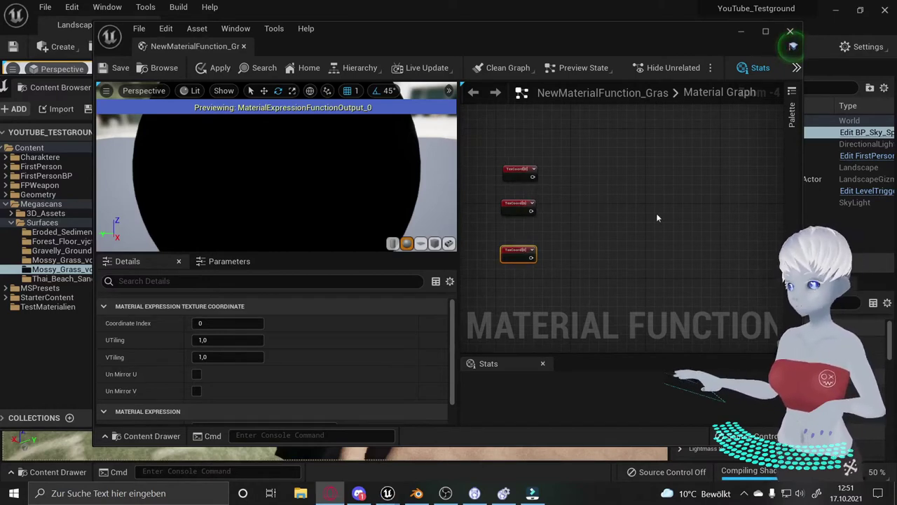
Create a Multiply from the first TexCoord and duplicate it beside the other two.
left_click_drag(531, 176, 593, 180)
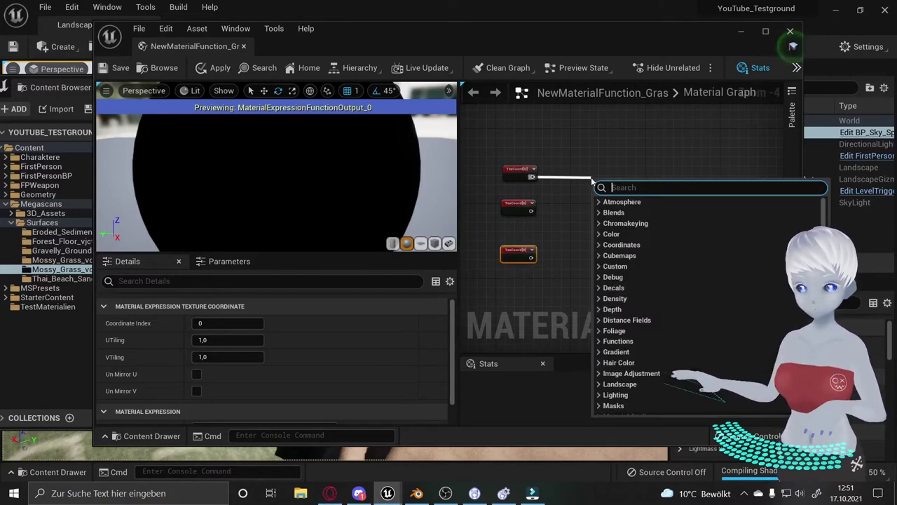
type("mul")
key("Return")
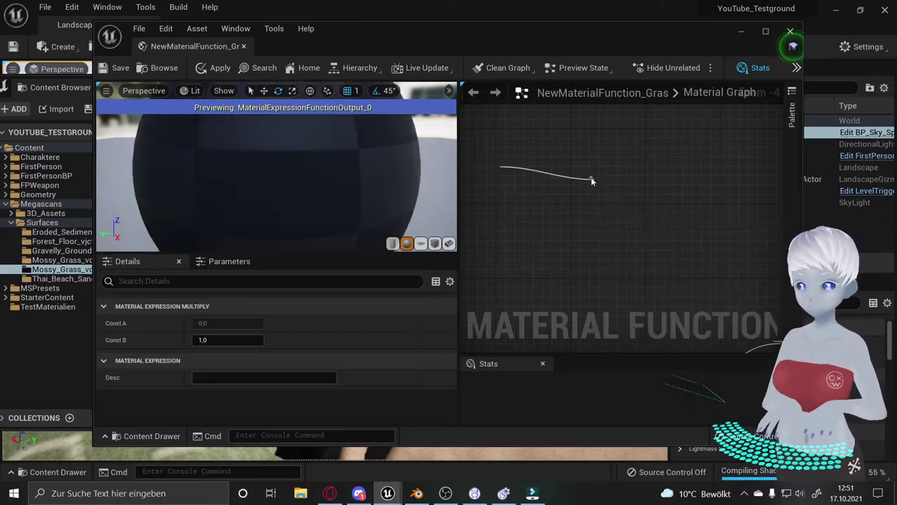
left_click_drag(596, 182, 594, 162)
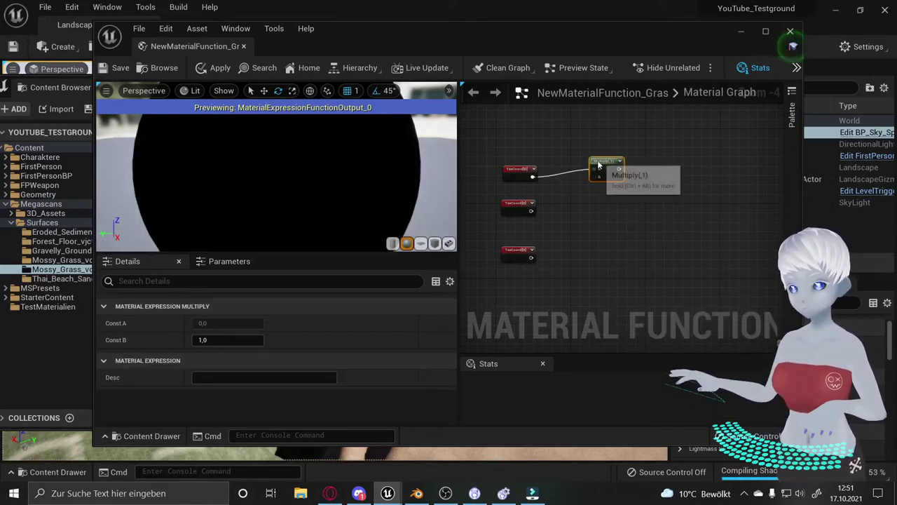
key("ctrl+d")
key("ctrl+d")
left_click_drag(606, 222, 596, 265)
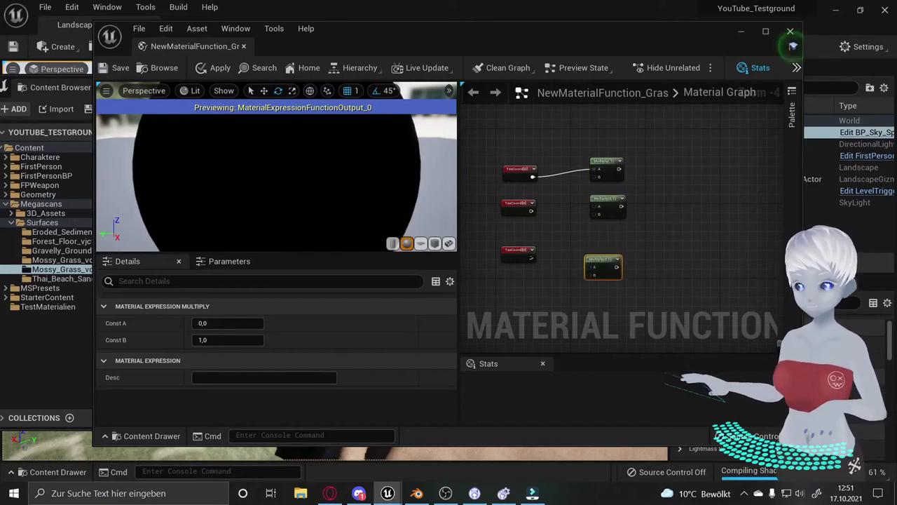
Wire the second and third TexCoords into the A inputs of the Multiply copies.
left_click_drag(531, 257, 571, 246)
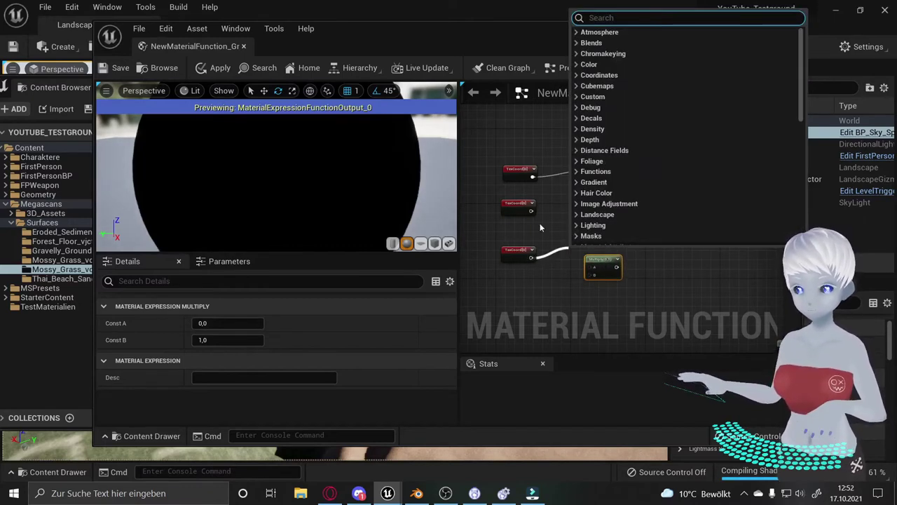
left_click(540, 227)
left_click_drag(531, 211, 597, 208)
left_click(538, 258)
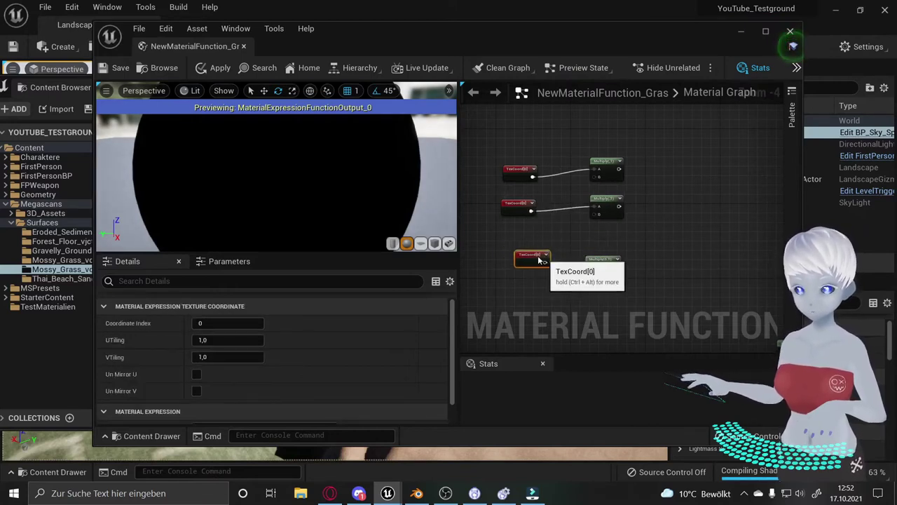
left_click_drag(540, 261, 593, 271)
left_click(631, 295)
right_click_drag(593, 274, 551, 150)
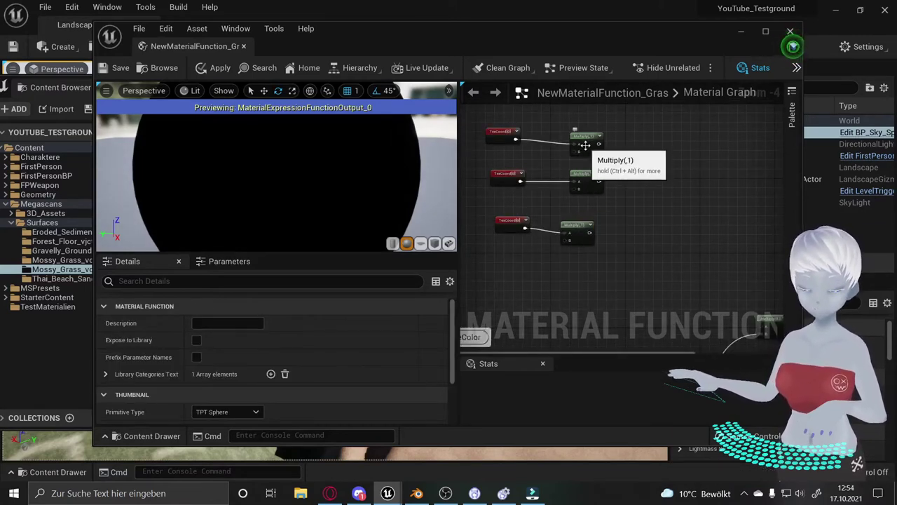
Set Const B to 0,2 on the top Multiply and 0,6 on the middle one.
left_click(585, 143)
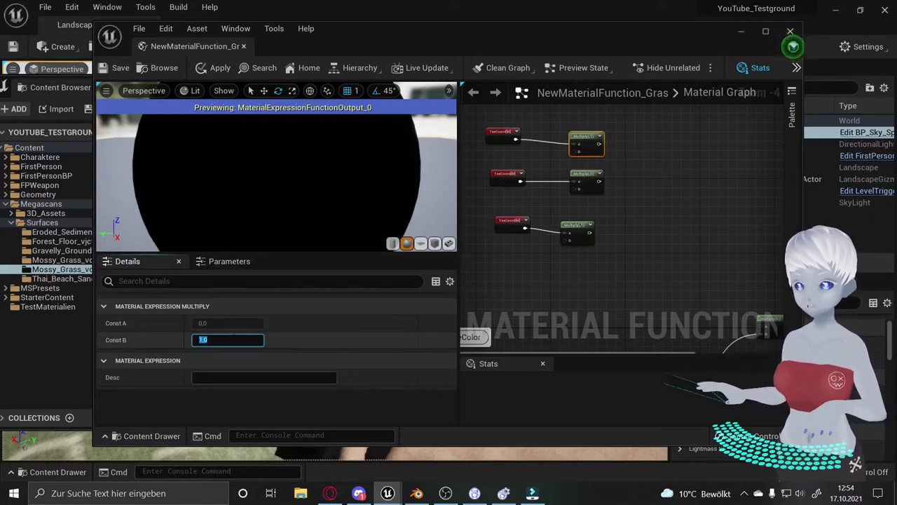
type("0,2")
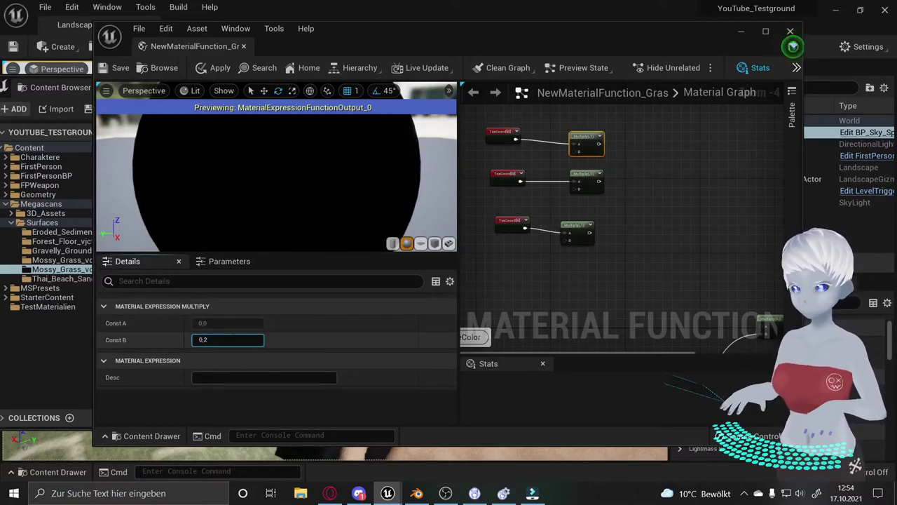
left_click(587, 173)
left_click(227, 339)
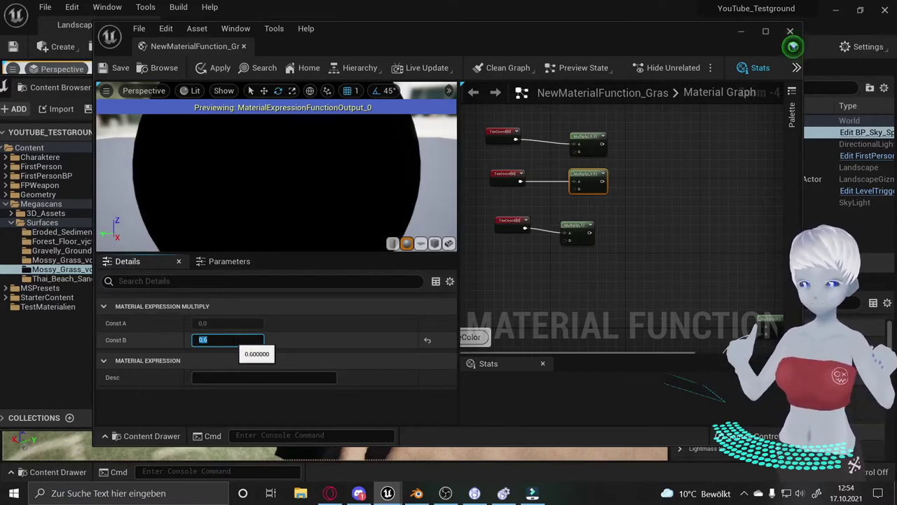
key("Return")
Set the bottom Multiply's Const B to 0,03 and align it with the others.
left_click(572, 227)
type("0,03")
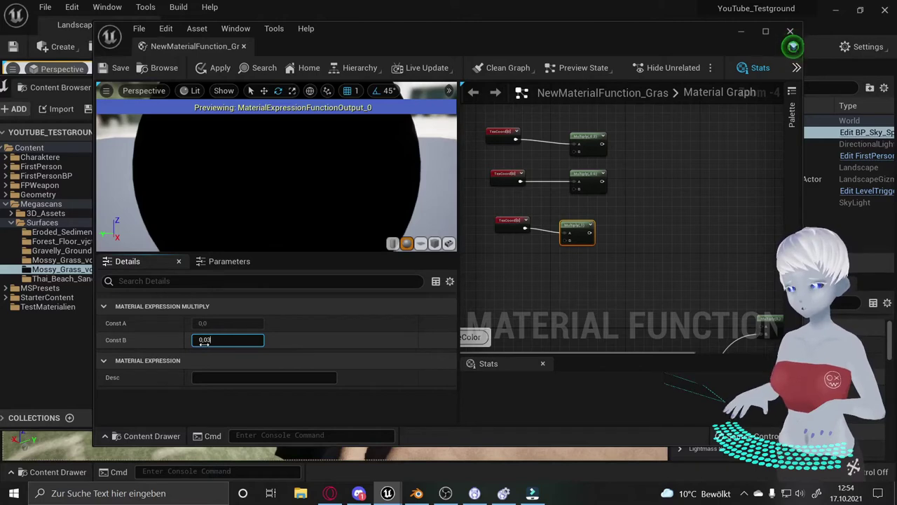
right_click_drag(689, 228, 649, 209)
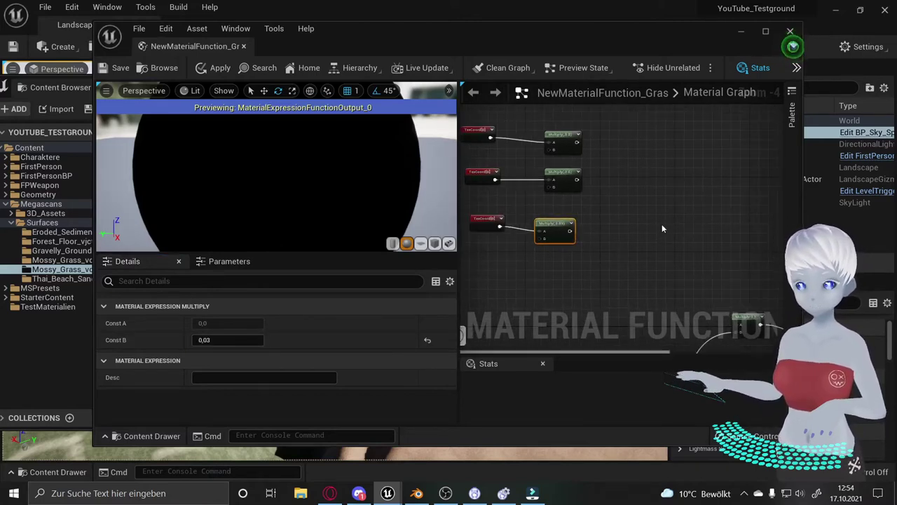
left_click_drag(547, 222, 550, 222)
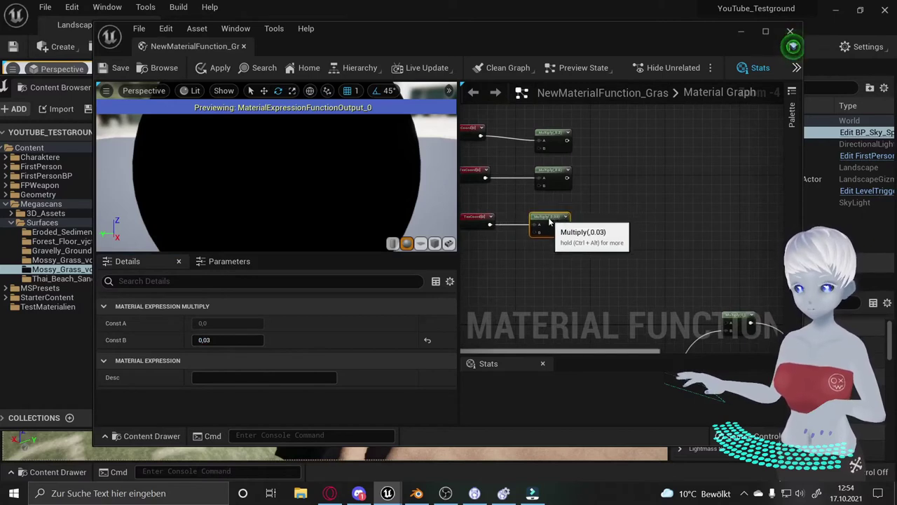
right_click_drag(604, 175, 593, 181)
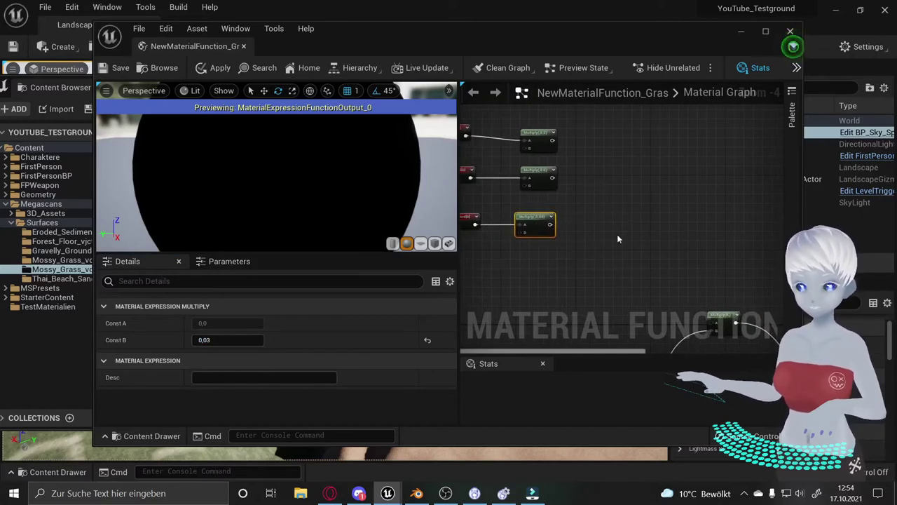
right_click_drag(617, 239, 607, 222)
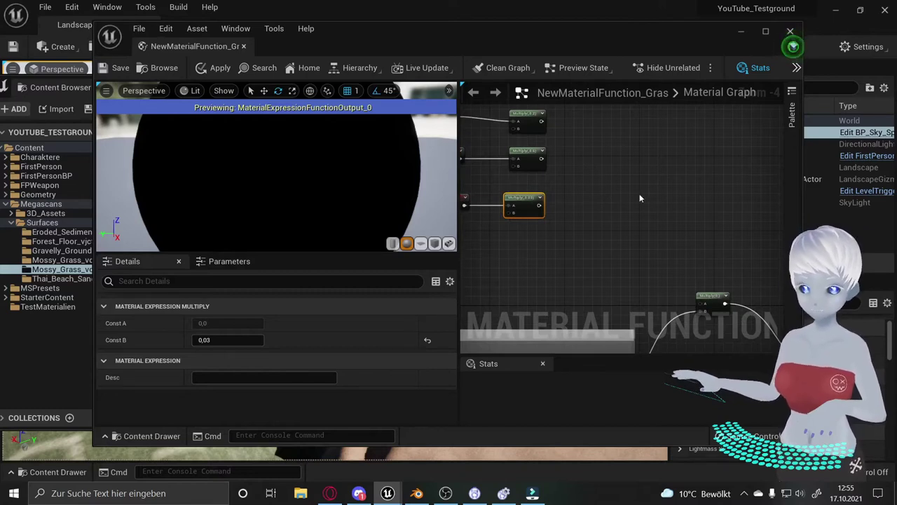
right_click_drag(639, 193, 639, 202)
right_click_drag(587, 188, 617, 199)
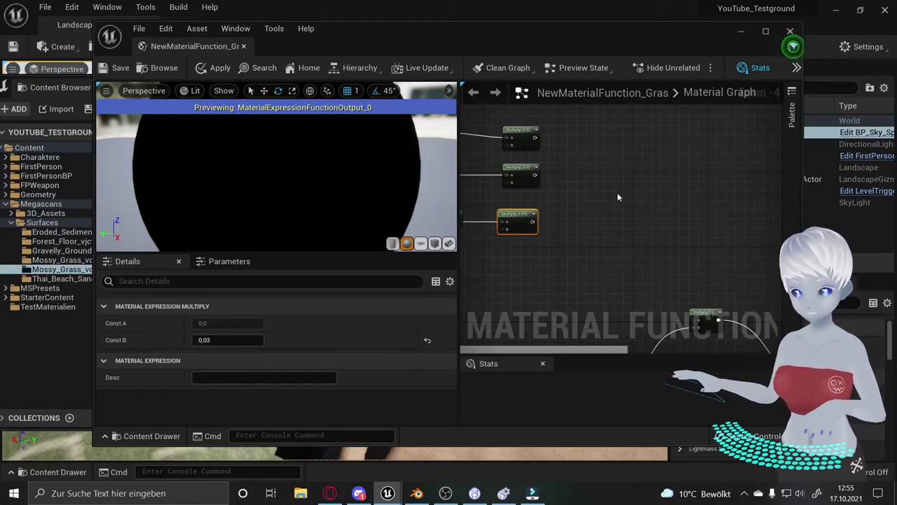
right_click_drag(617, 196, 626, 218)
left_click(627, 218)
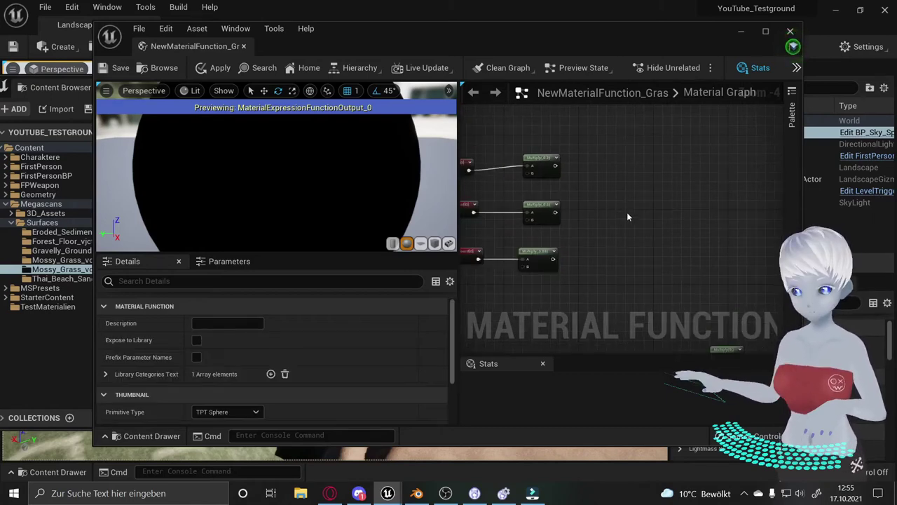
Drag T_MacroVariation from StarterContent > Textures into the graph as a Texture Sample.
left_click(19, 375)
left_click(60, 298)
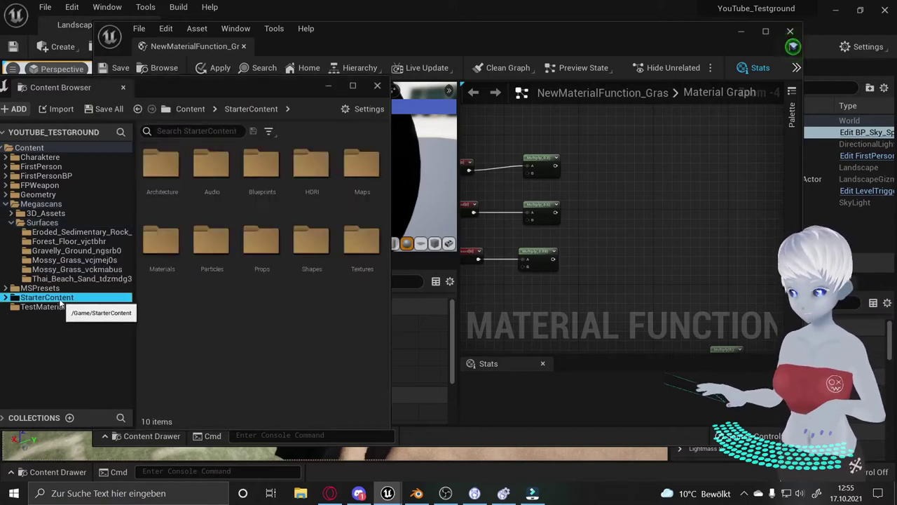
double_click(362, 238)
scroll(297, 312, "down", 3)
scroll(298, 311, "down", 2)
scroll(298, 312, "down", 1)
scroll(297, 312, "down", 1)
scroll(297, 312, "down", 1)
scroll(297, 311, "down", 2)
scroll(298, 312, "down", 3)
scroll(297, 312, "down", 1)
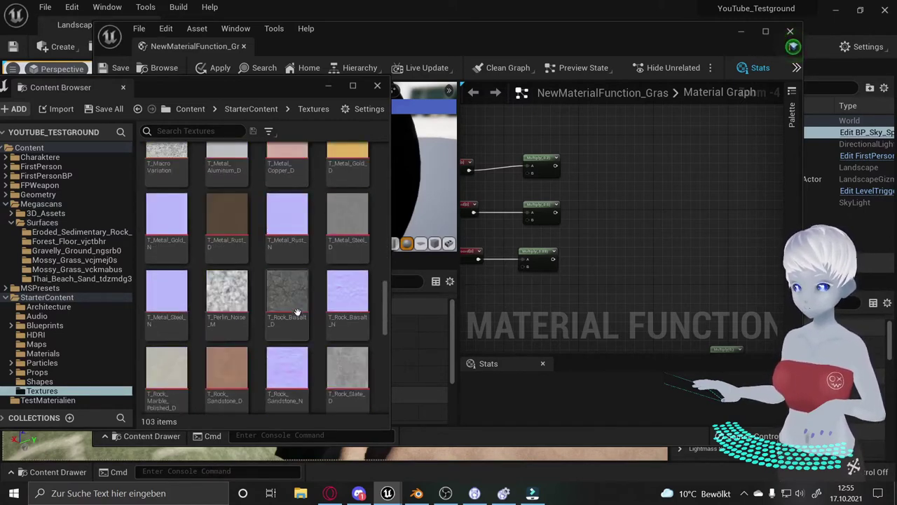
scroll(297, 312, "up", 1)
scroll(246, 202, "up", 3)
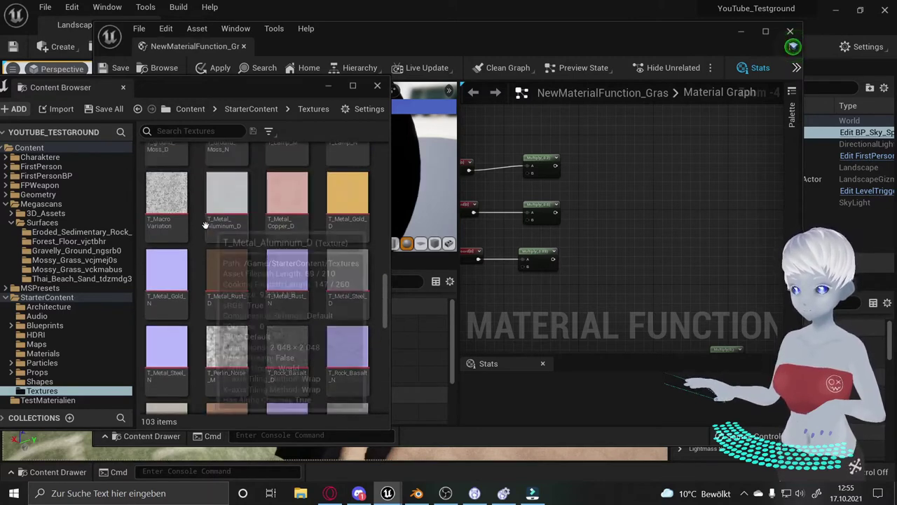
mouse_move(169, 213)
left_mouse_down()
mouse_move(661, 191)
mouse_move(629, 141)
mouse_move(625, 149)
left_mouse_up()
Duplicate the Texture Sample and arrange the samples top, middle and bottom.
key("ctrl+d")
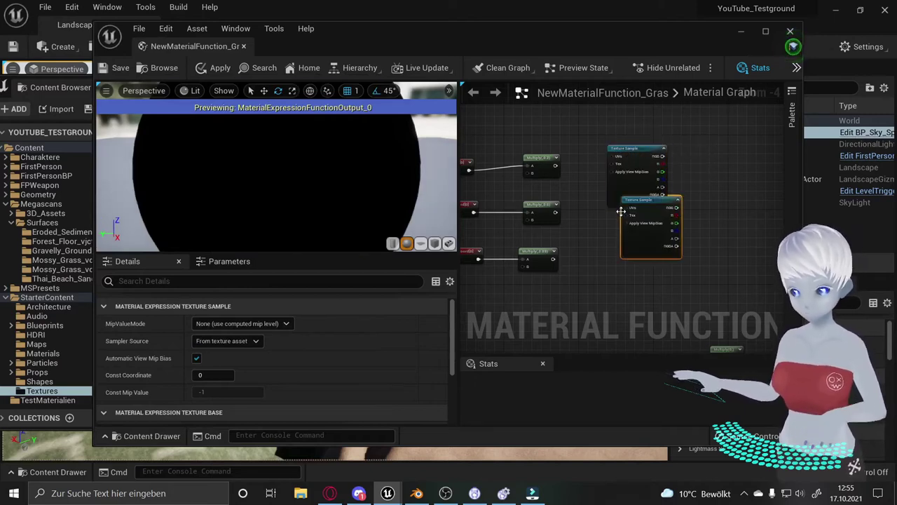
key("ctrl+d")
left_click_drag(639, 233, 626, 265)
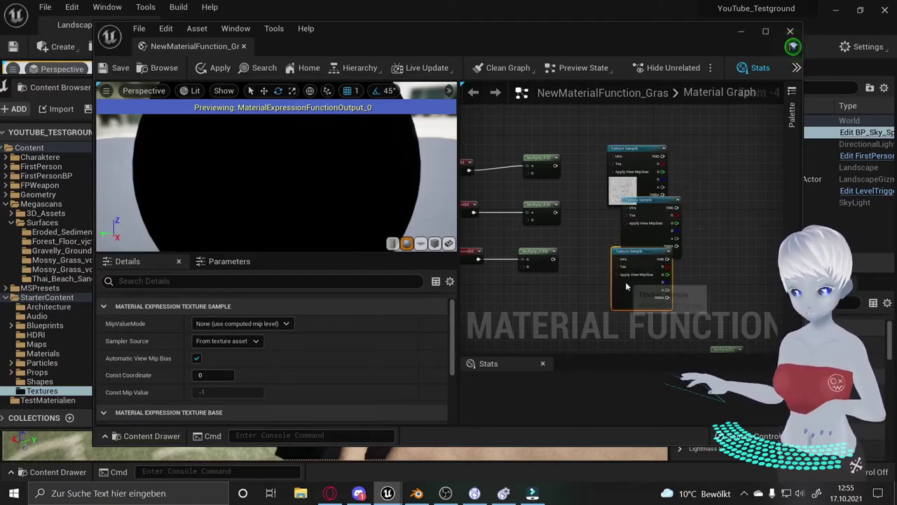
left_click_drag(641, 152, 630, 115)
left_click_drag(645, 201, 636, 192)
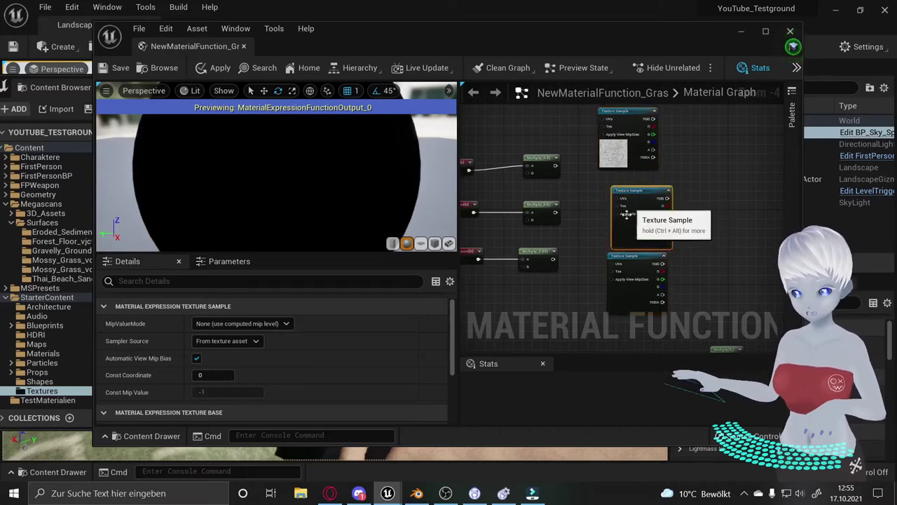
left_click(623, 257)
Wire each Multiply output into the UVs of its matching Texture Sample.
left_click_drag(555, 165, 600, 119)
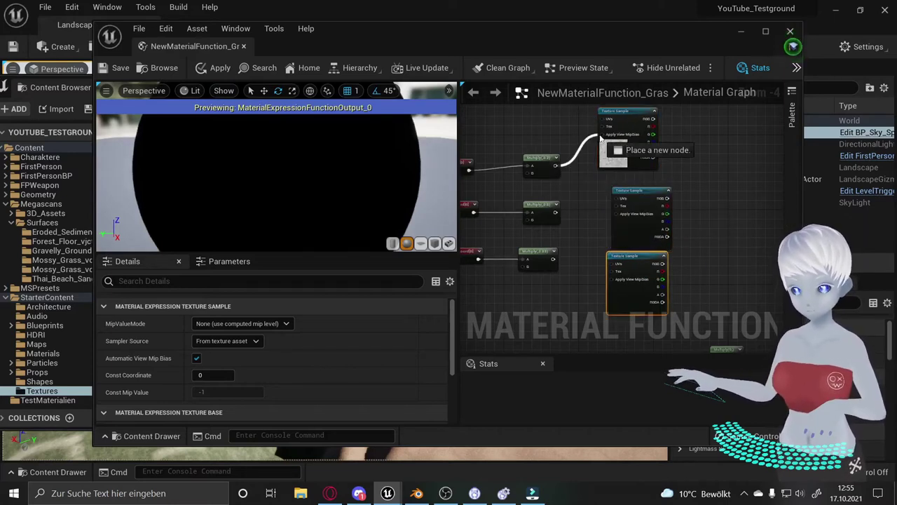
left_click_drag(555, 212, 626, 199)
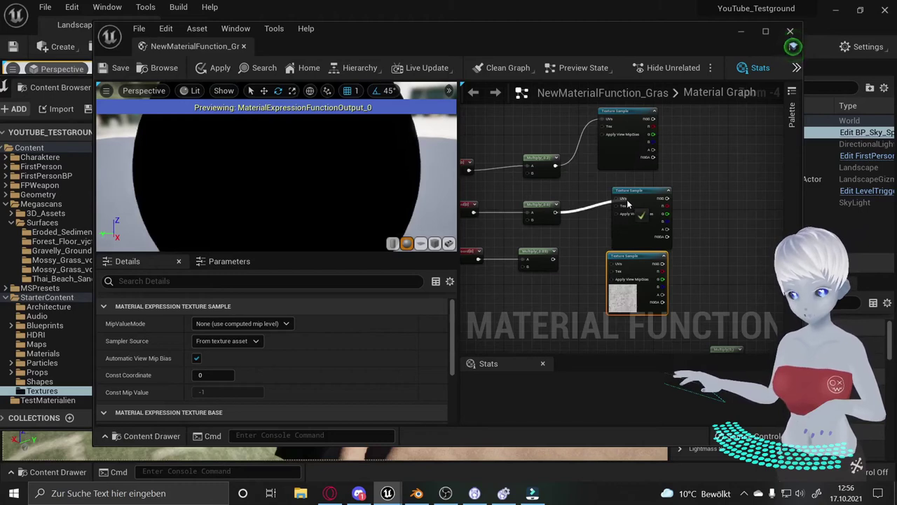
left_click_drag(553, 259, 625, 270)
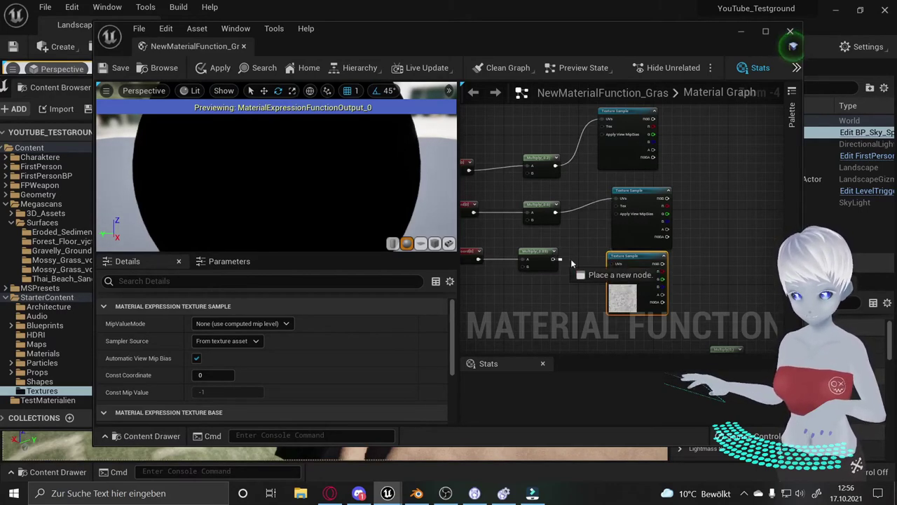
key("Escape")
left_click_drag(553, 259, 617, 269)
left_click(624, 274)
left_click(635, 192)
right_click_drag(711, 172, 658, 157)
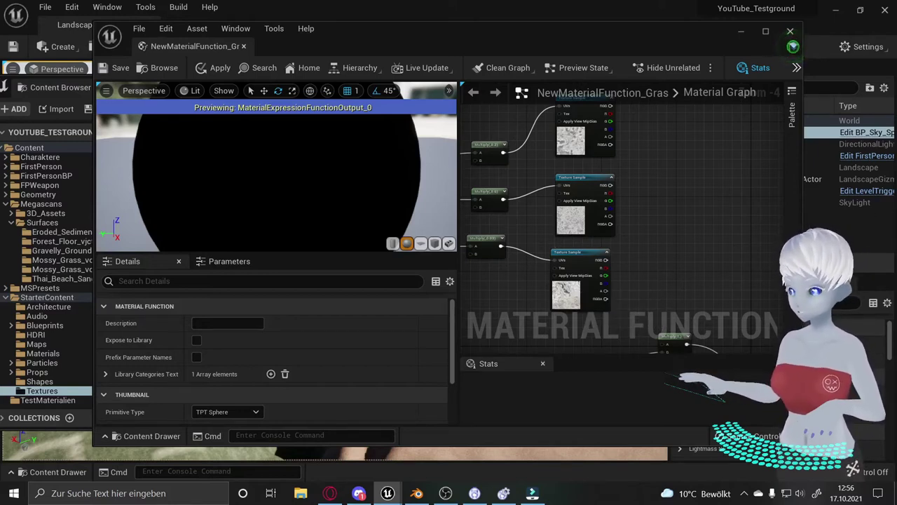
right_click_drag(607, 110, 520, 149)
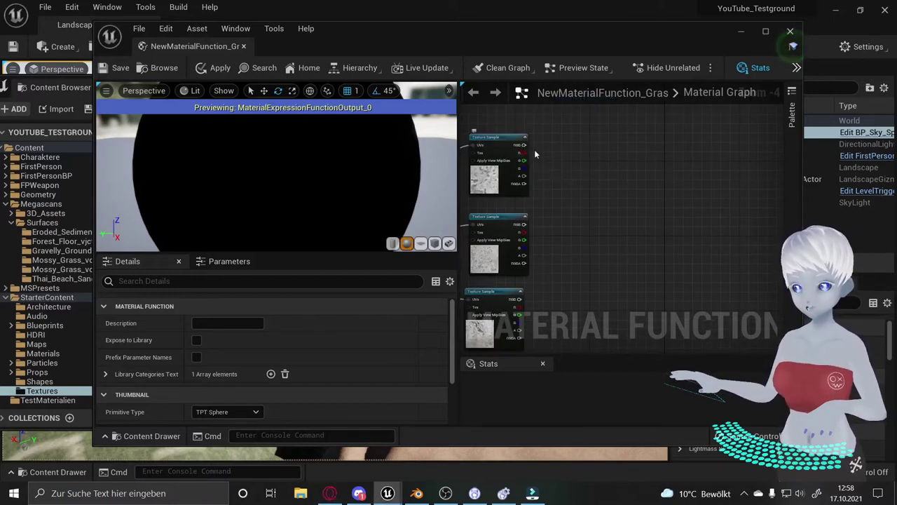
Add 0,5 to the first texture's red channel with an Add node.
left_click_drag(520, 152, 580, 158)
type("add")
key("Return")
left_click(249, 340)
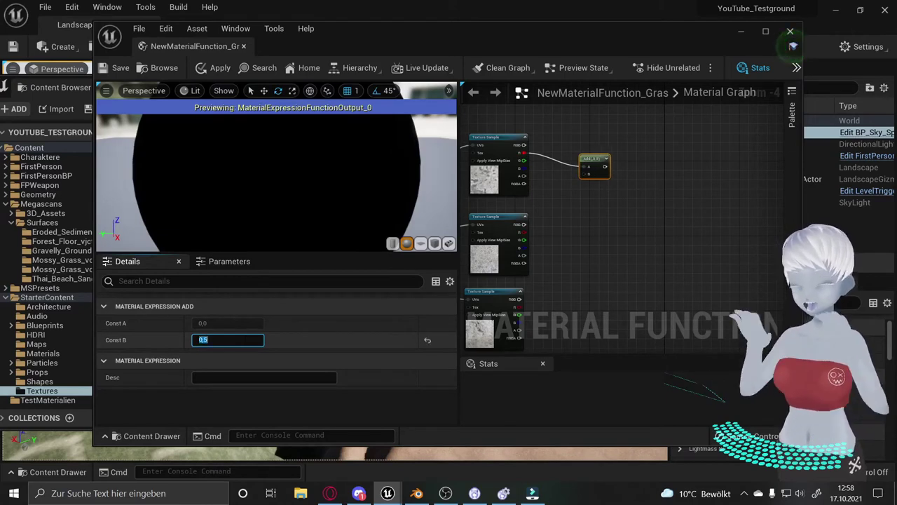
type("0,5")
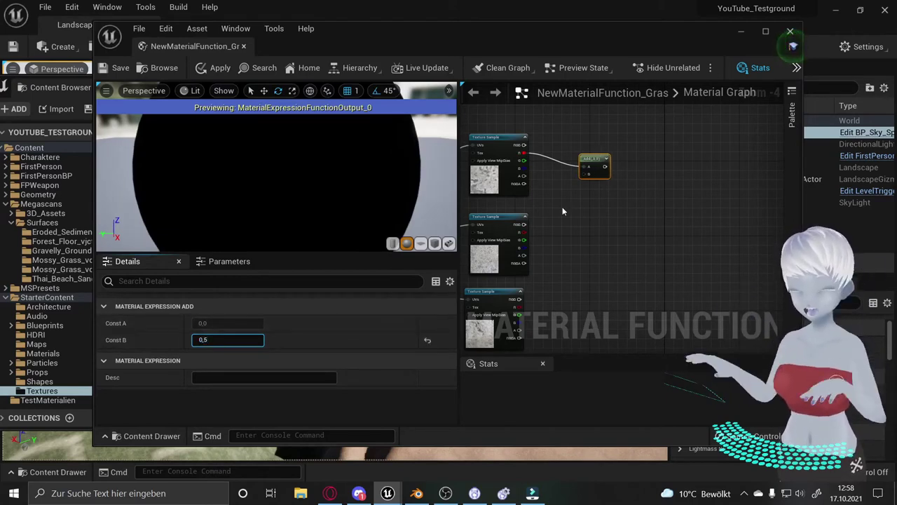
mouse_move(589, 161)
left_mouse_down()
mouse_move(562, 243)
mouse_move(586, 160)
left_mouse_up()
Copy the Add node for the second and third textures and wire their red outputs in.
left_click(596, 151)
left_click(584, 160)
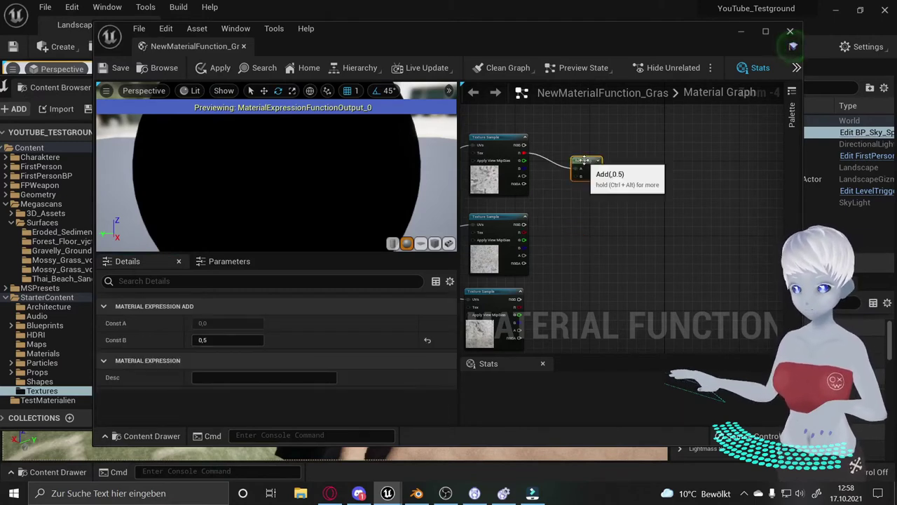
left_click_drag(577, 174, 581, 223)
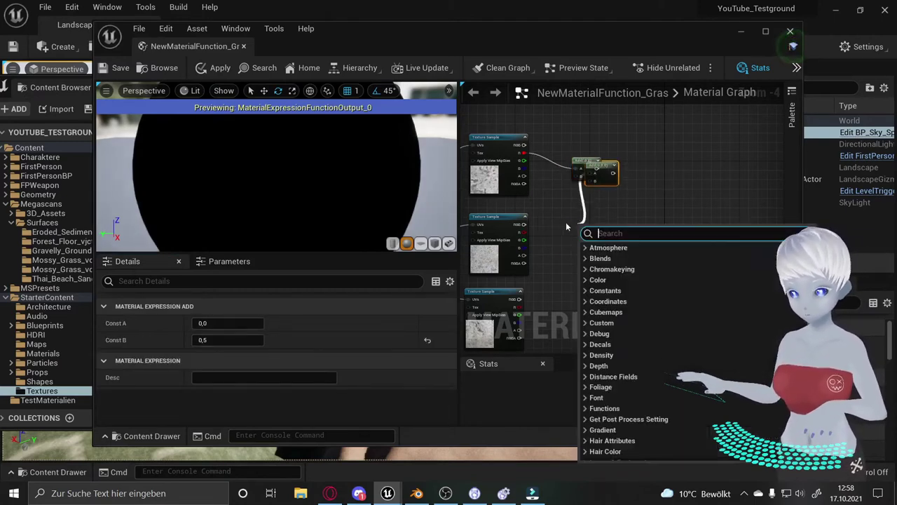
left_click(617, 196)
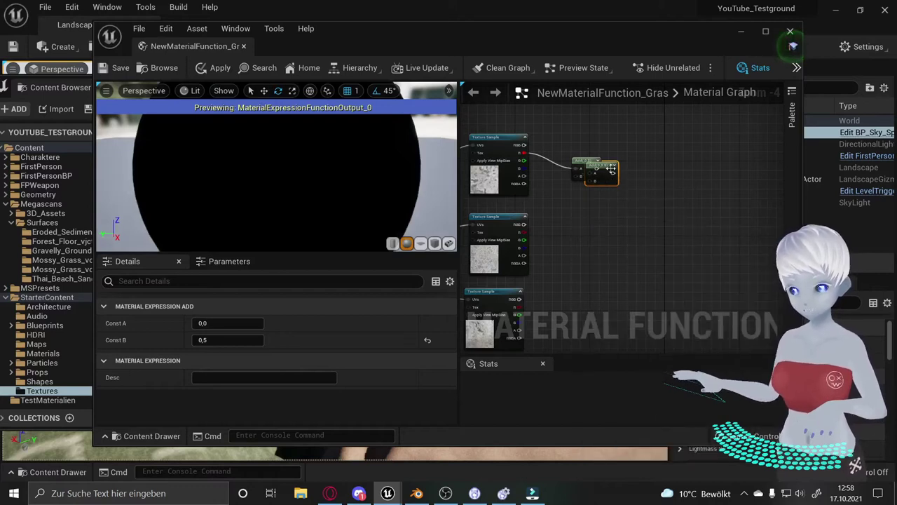
left_click_drag(611, 168, 585, 235)
left_click_drag(524, 232, 566, 238)
right_click_drag(577, 272, 552, 213)
key("ctrl+v")
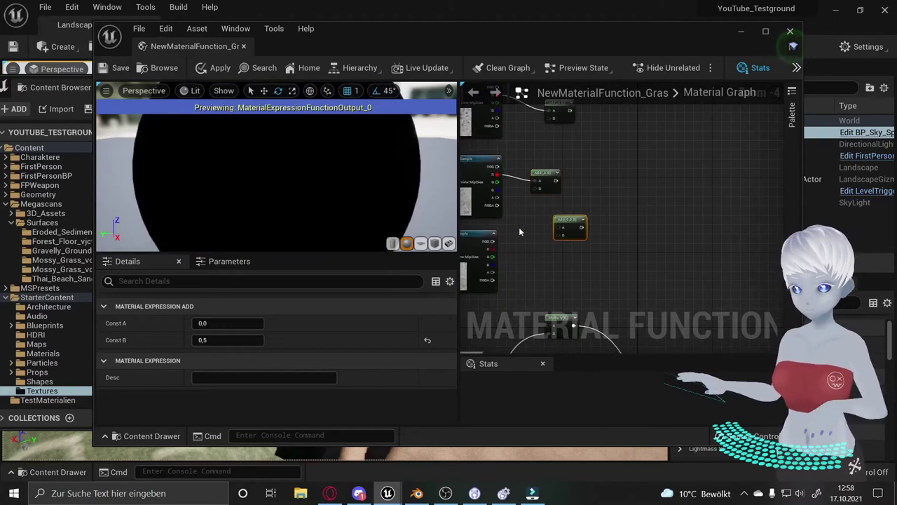
mouse_move(492, 249)
left_mouse_down()
mouse_move(558, 226)
mouse_move(553, 242)
left_mouse_up()
left_click(737, 181)
right_click_drag(597, 234, 551, 184)
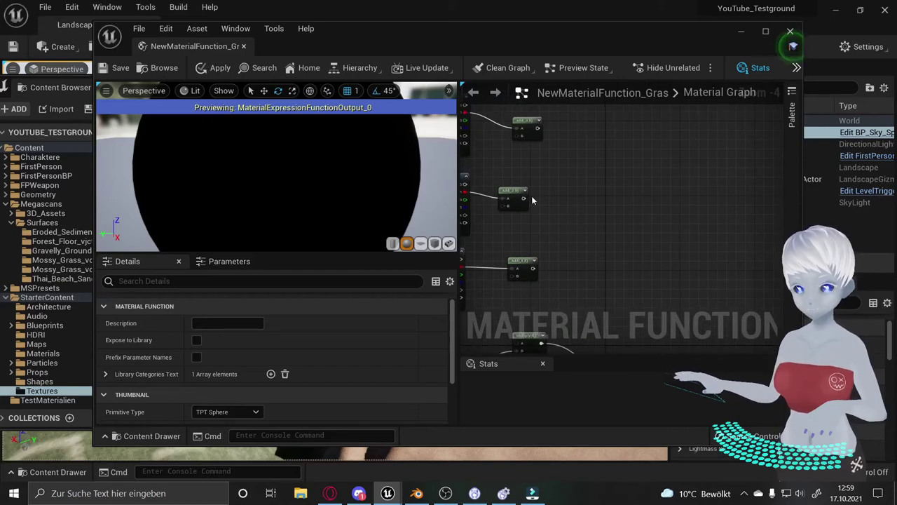
Combine two of the Add outputs in a Multiply node.
left_click_drag(523, 199, 564, 224)
type("m")
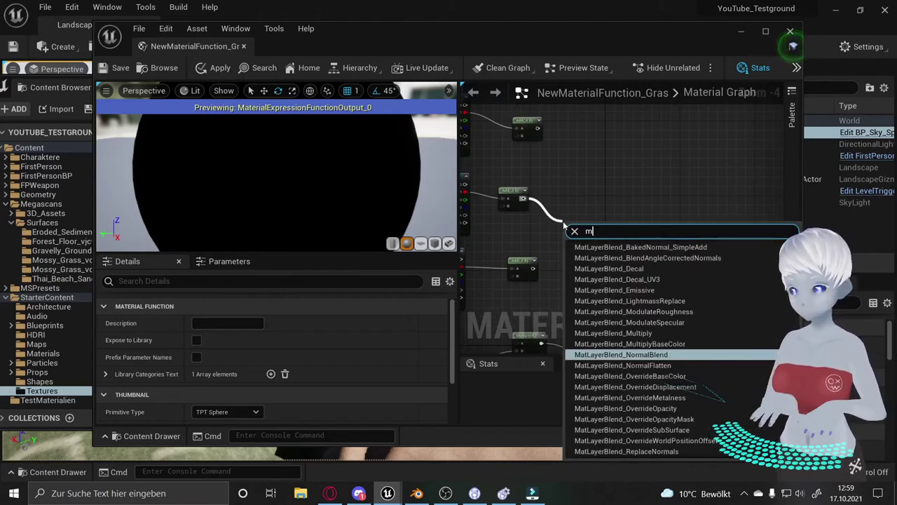
type("ult")
key("Return")
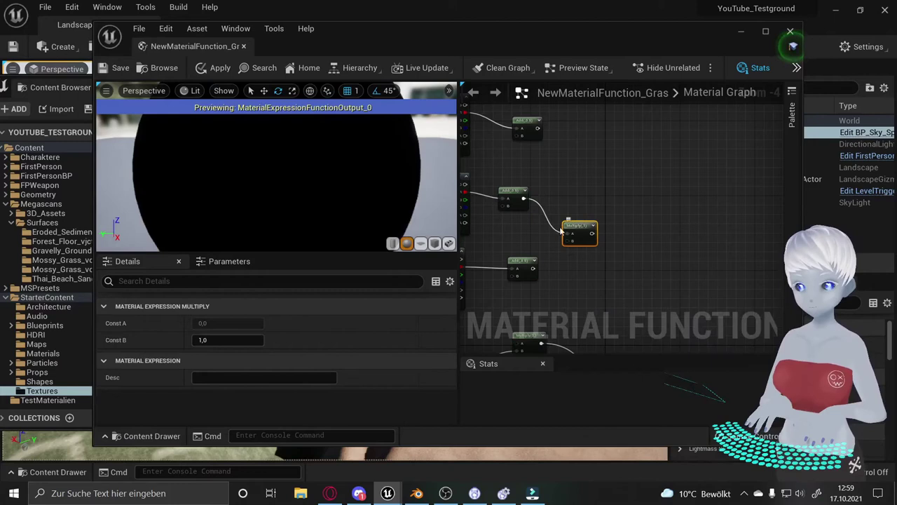
left_click_drag(534, 268, 566, 241)
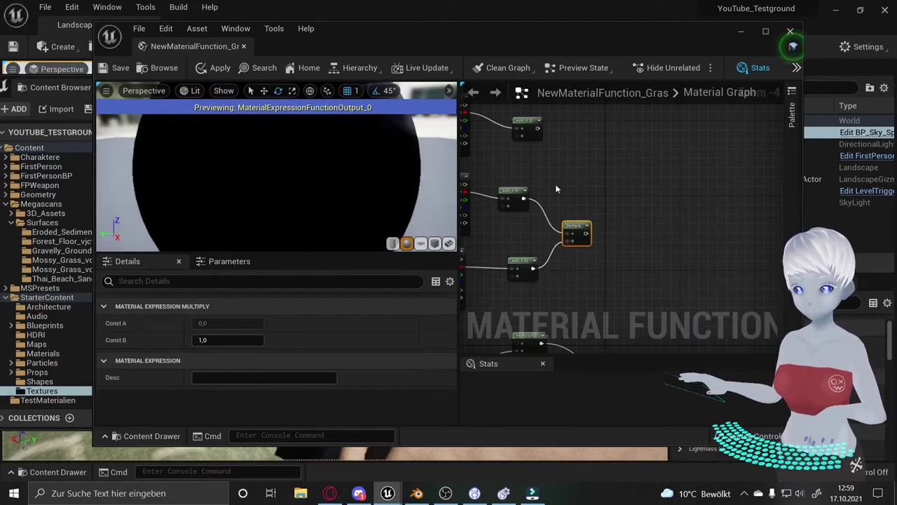
Multiply the top Add by that result in a second chained Multiply node.
left_click_drag(537, 130, 566, 155)
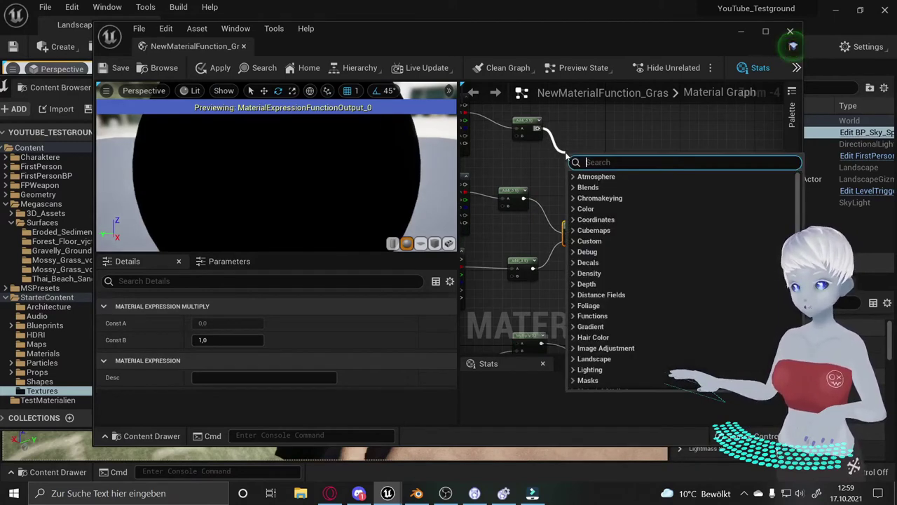
type("mu")
key("Return")
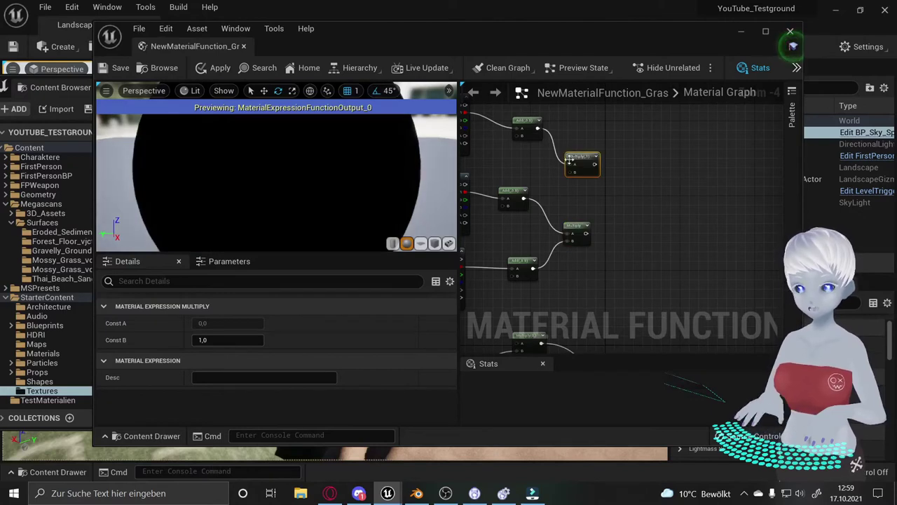
left_click_drag(570, 160, 596, 173)
left_click_drag(586, 232, 598, 174)
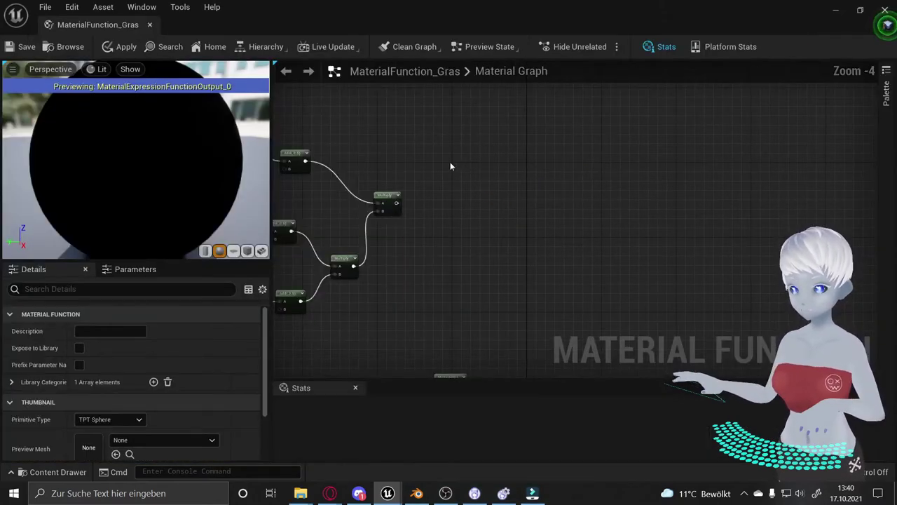
right_click(450, 166)
left_click(441, 140)
Add a black Constant3Vector feeding the A input of a new Lerp node.
right_click(440, 140)
type("con")
key("Down")
key("Down")
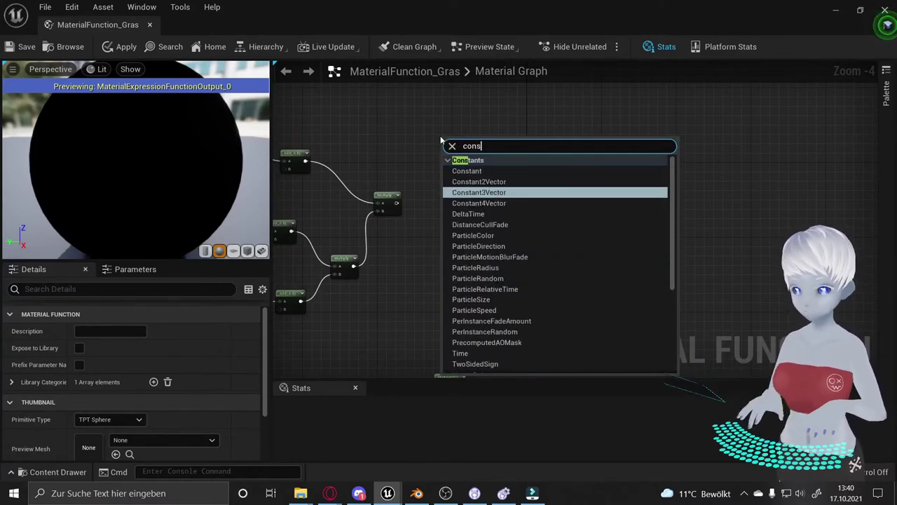
key("Return")
mouse_move(447, 143)
left_mouse_down()
mouse_move(393, 140)
mouse_move(491, 158)
left_mouse_up()
type("ler")
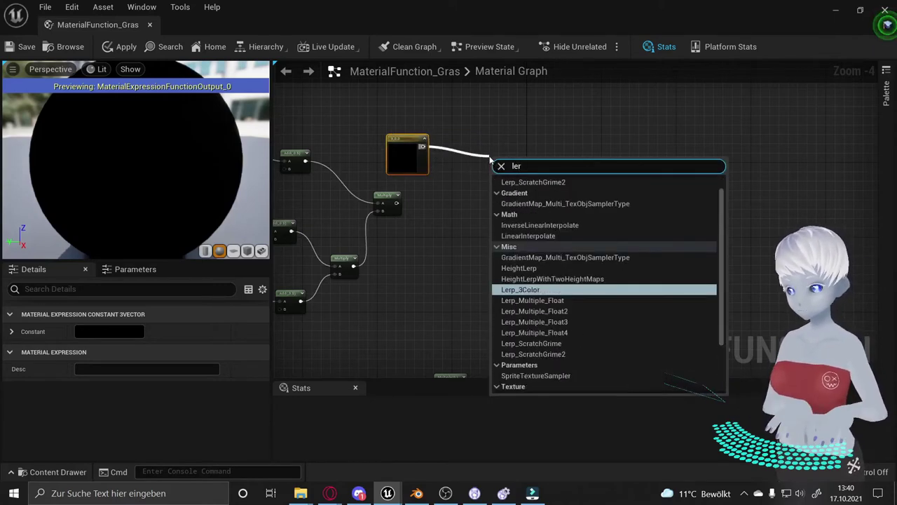
type("p")
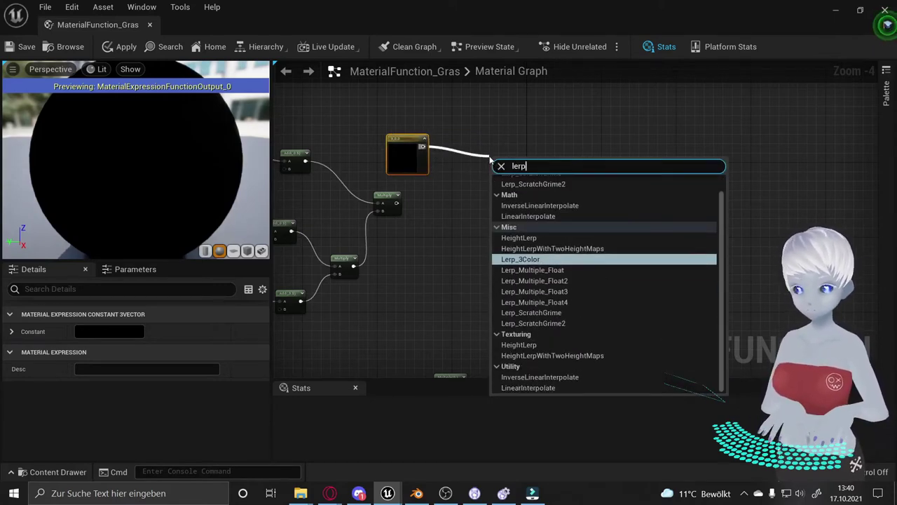
left_click(529, 215)
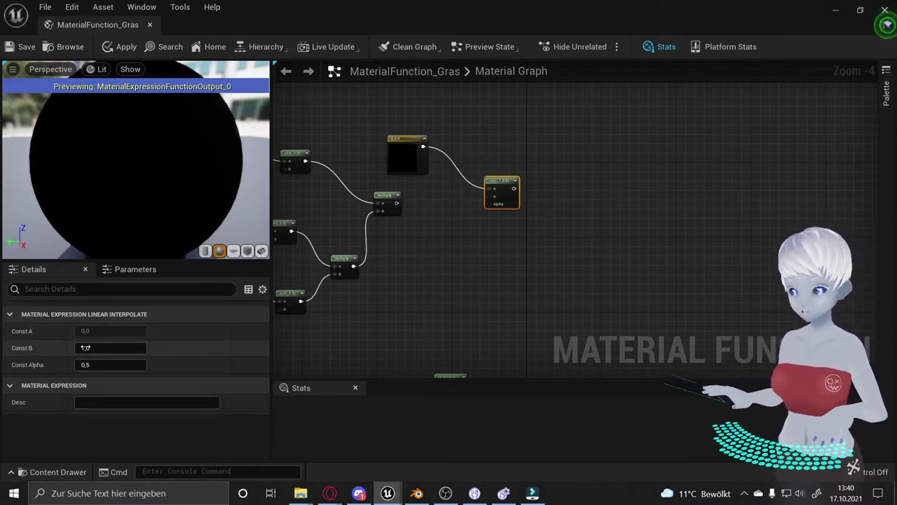
Plug the chained Multiply result into the Lerp's Alpha pin.
left_click_drag(397, 203, 493, 203)
left_click(407, 214)
left_click_drag(396, 202, 488, 204)
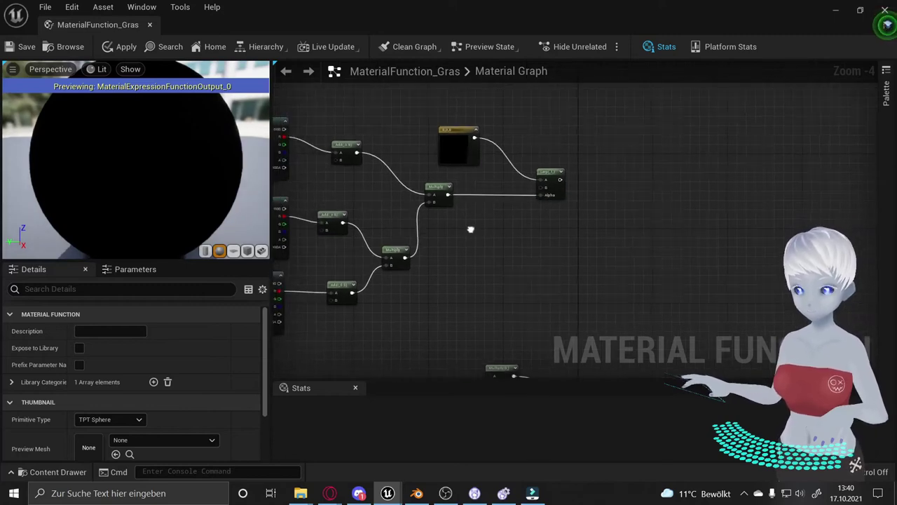
scroll(501, 199, "down", 2)
left_click(513, 191)
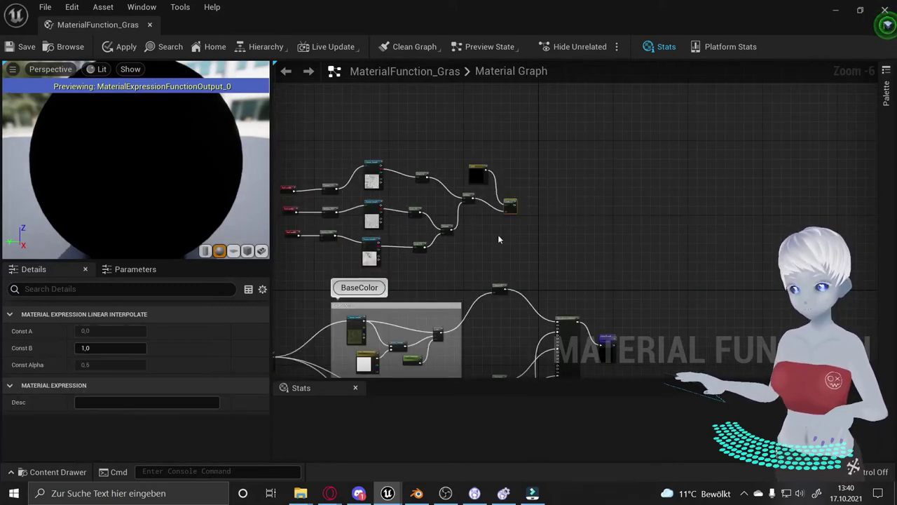
right_click_drag(498, 235, 545, 211)
mouse_move(323, 122)
left_mouse_down()
mouse_move(563, 223)
mouse_move(576, 241)
left_mouse_up()
Box-select the TexCoord, Multiply, texture, Add and Lerp nodes and comment them 'Variation'.
right_click(525, 204)
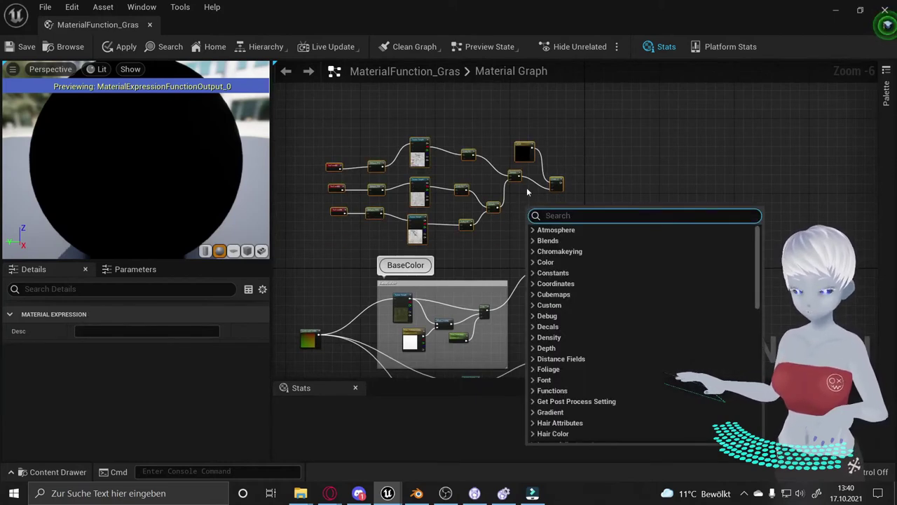
left_click(612, 145)
left_click_drag(605, 114, 307, 232)
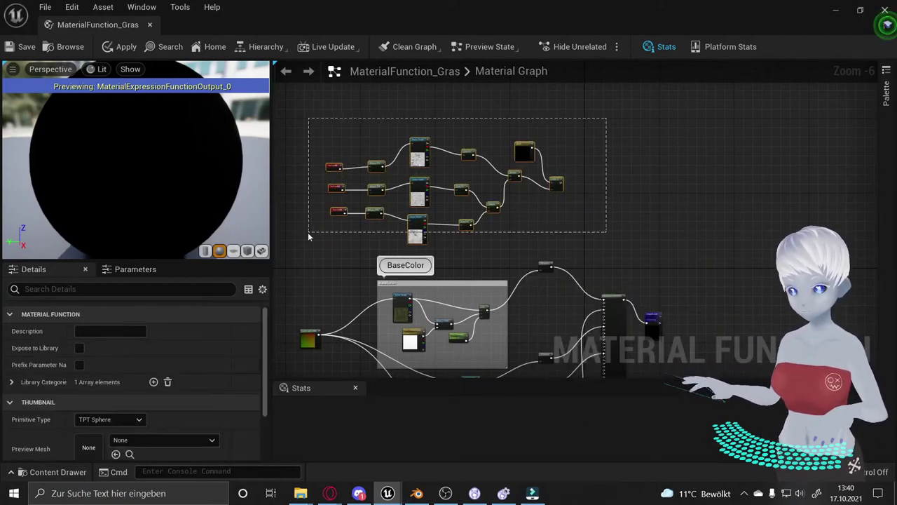
key("c")
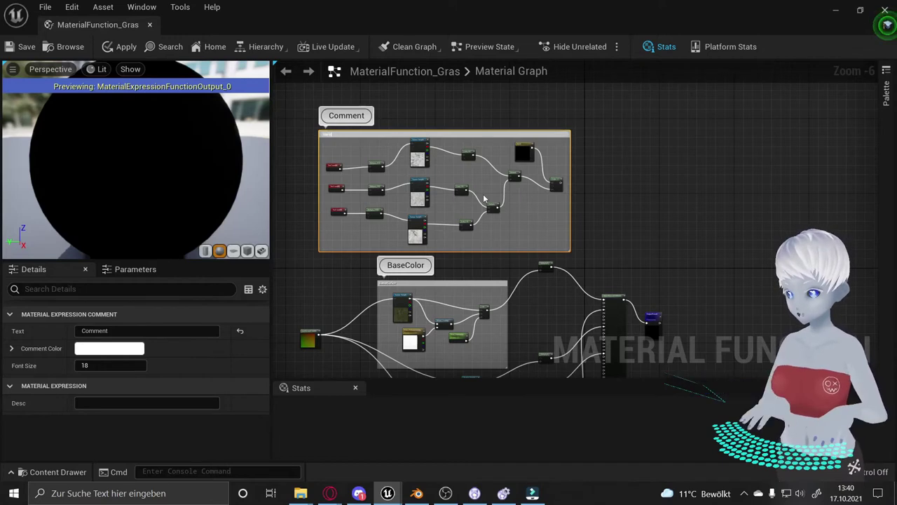
type("Variation")
key("Return")
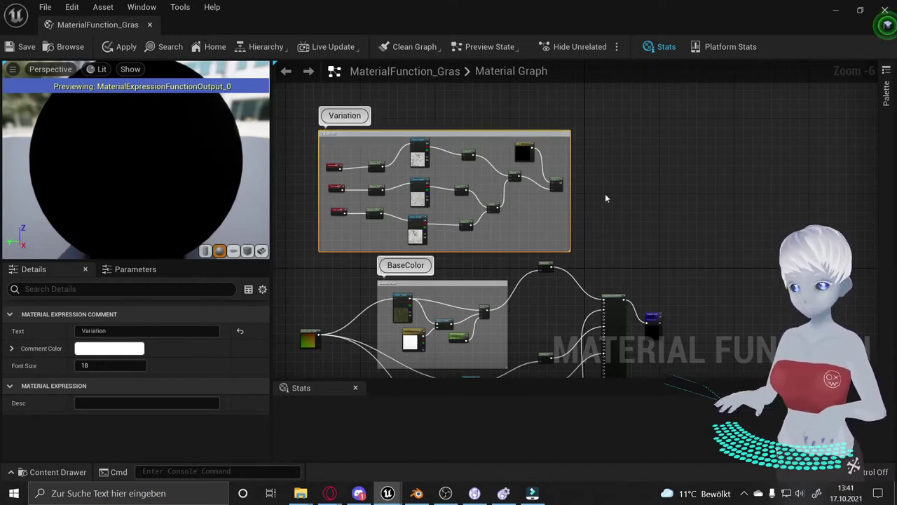
right_click_drag(606, 198, 564, 113)
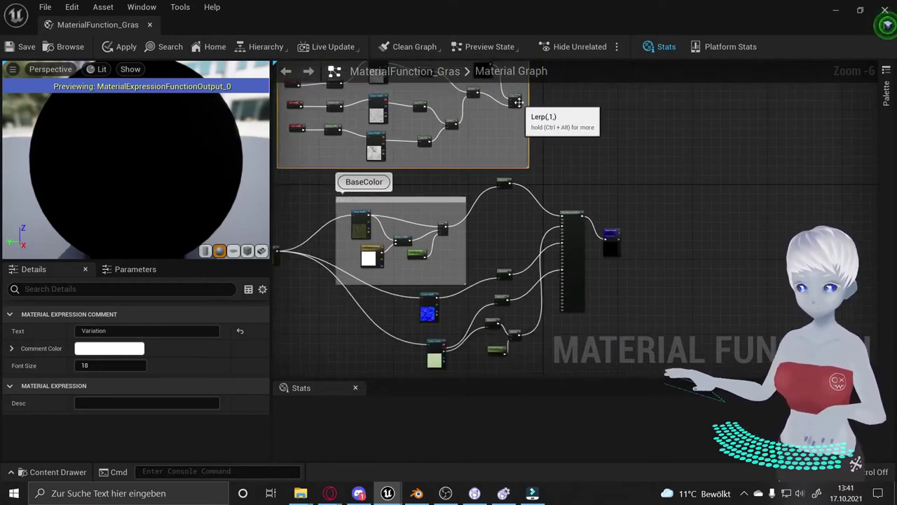
Wire the Lerp output into the lower Multiply and add a reroute point on that wire.
left_click(536, 106)
scroll(536, 106, "up", 2)
right_click_drag(537, 109, 541, 129)
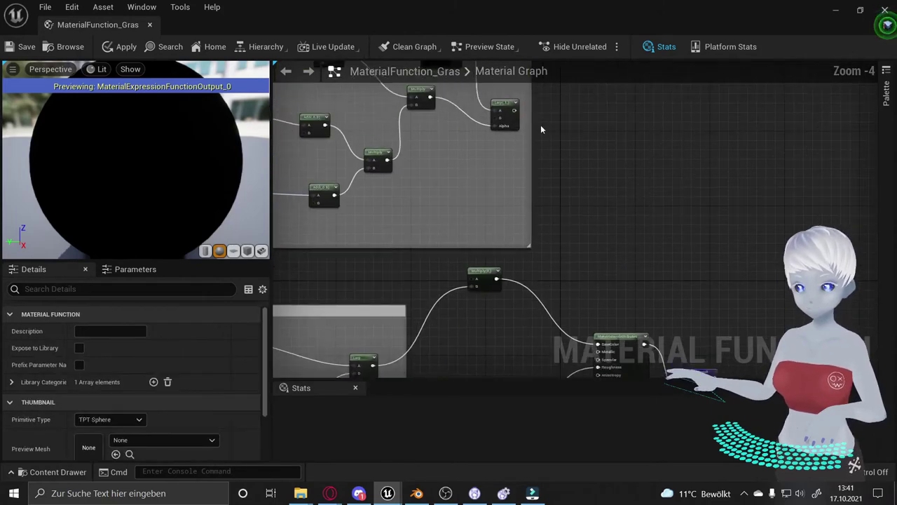
left_click_drag(515, 111, 470, 274)
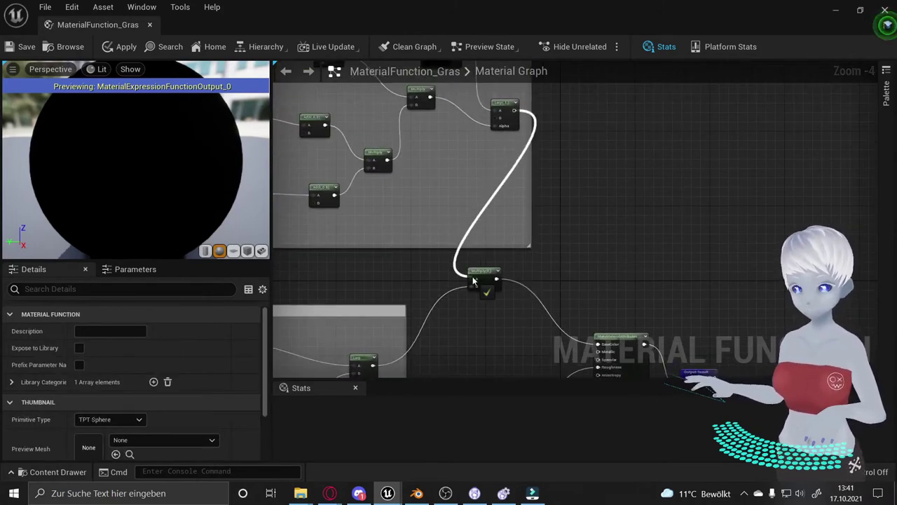
double_click(455, 254)
left_click_drag(454, 255, 445, 335)
left_click(407, 282)
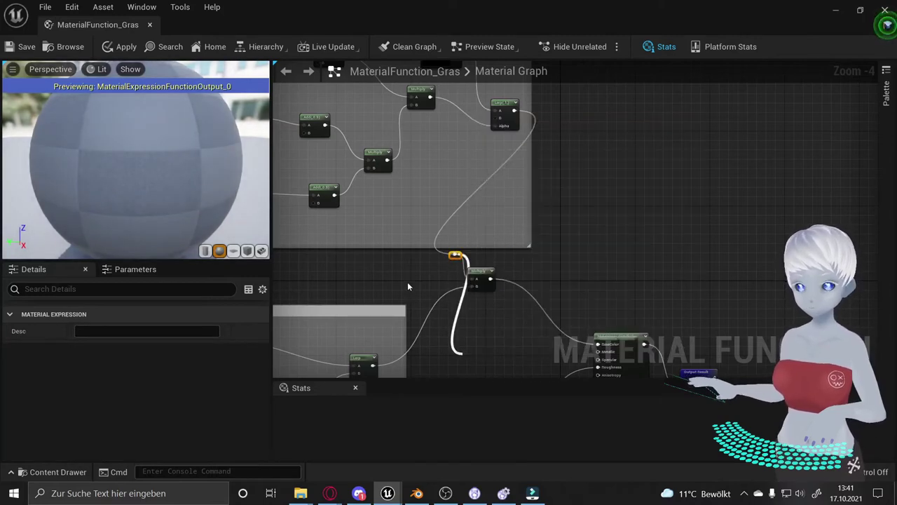
Reposition the reroute node and connect it to the lower Multiply nodes' A inputs.
right_click_drag(454, 260, 471, 167)
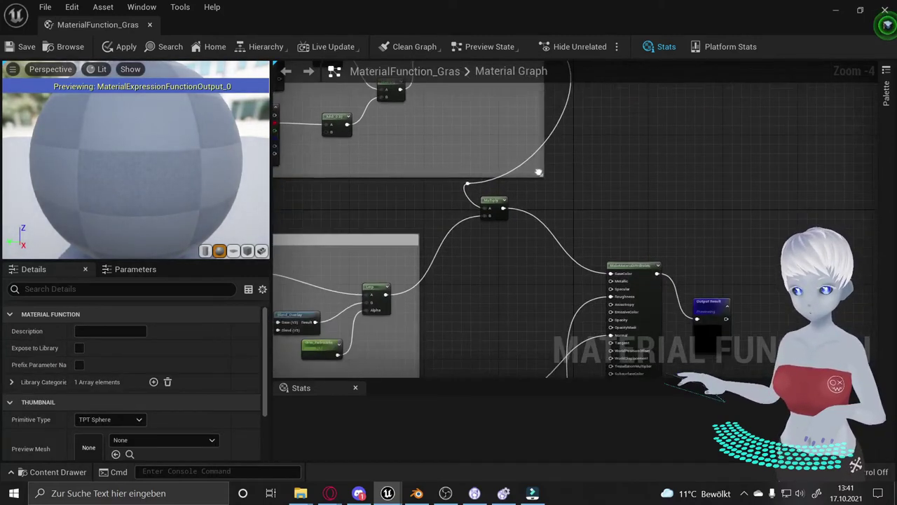
left_click(470, 161)
left_click_drag(470, 162, 480, 298)
right_click_drag(493, 333, 489, 181)
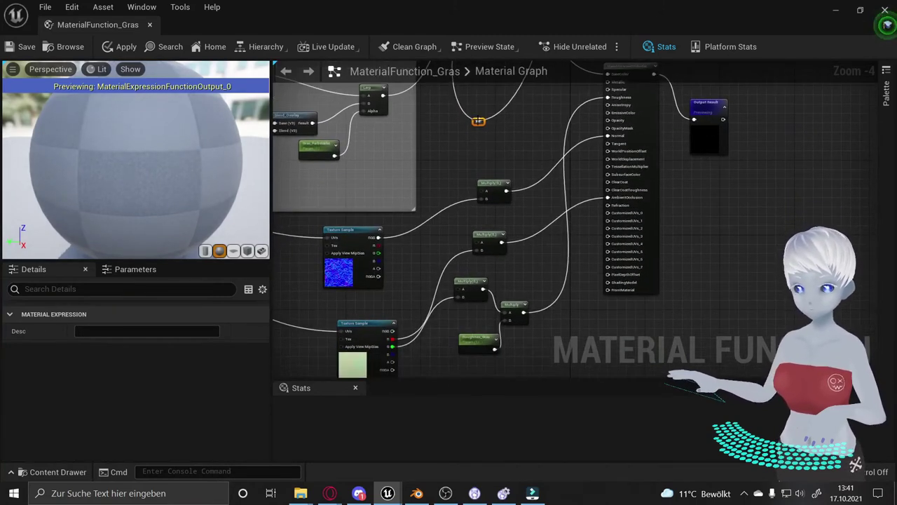
left_click_drag(480, 121, 482, 191)
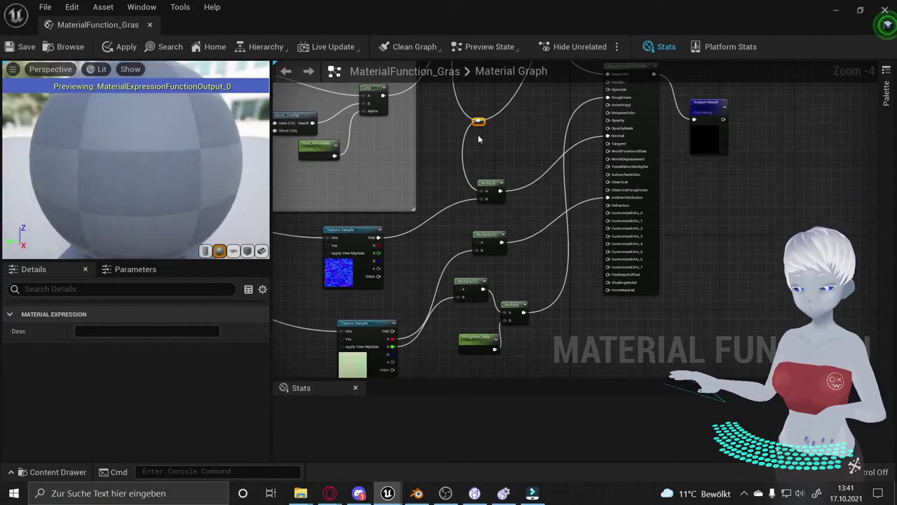
mouse_move(479, 126)
left_mouse_down()
mouse_move(469, 149)
mouse_move(477, 242)
left_mouse_up()
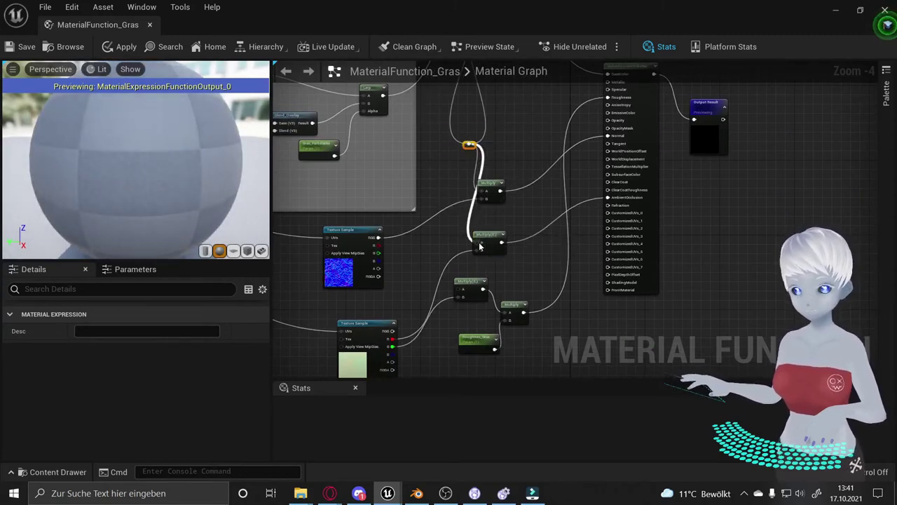
left_click_drag(469, 145, 461, 290)
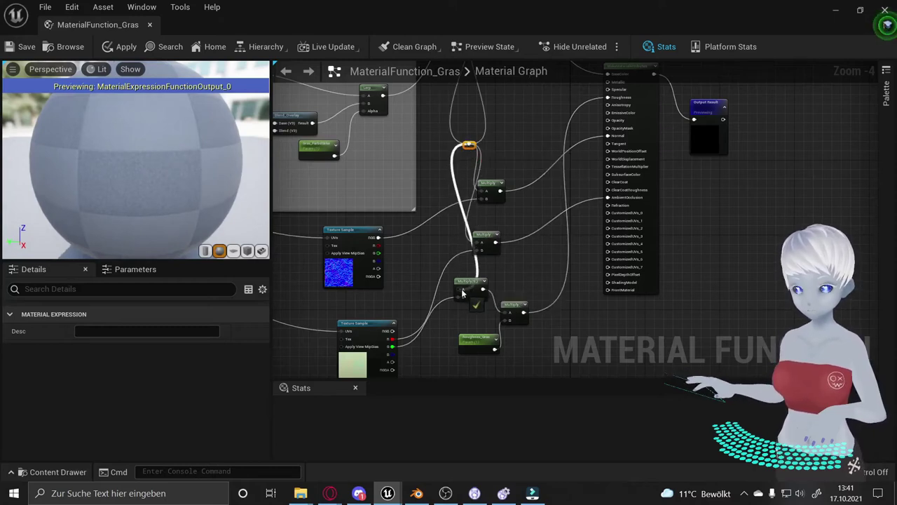
Draw another reroute wire, move the reroute up near the Variation box, and zoom out.
right_click_drag(471, 183, 548, 122)
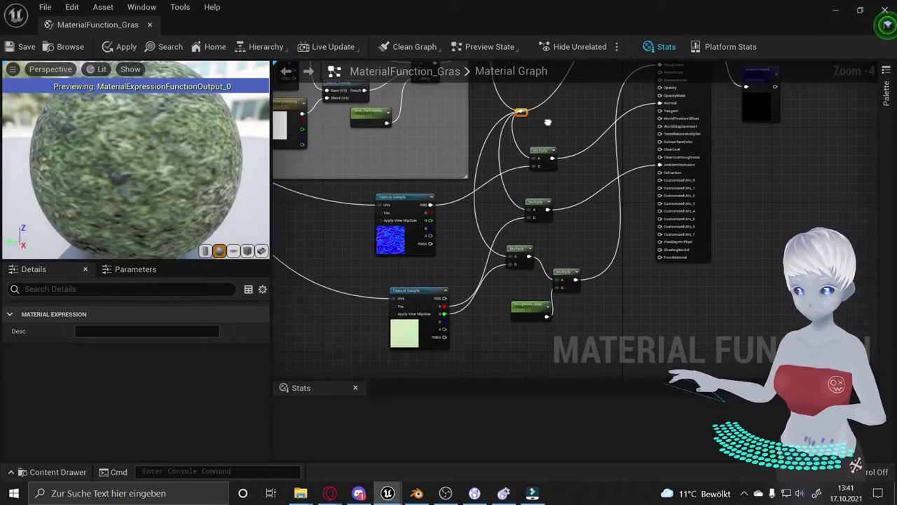
mouse_move(524, 244)
right_mouse_down()
mouse_move(470, 271)
mouse_move(478, 321)
right_mouse_up()
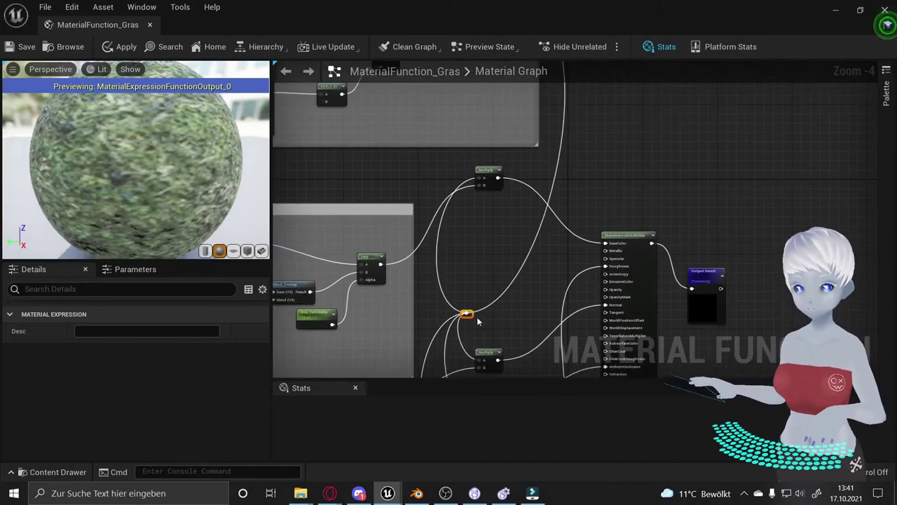
left_click_drag(467, 314, 561, 177)
left_click(475, 265)
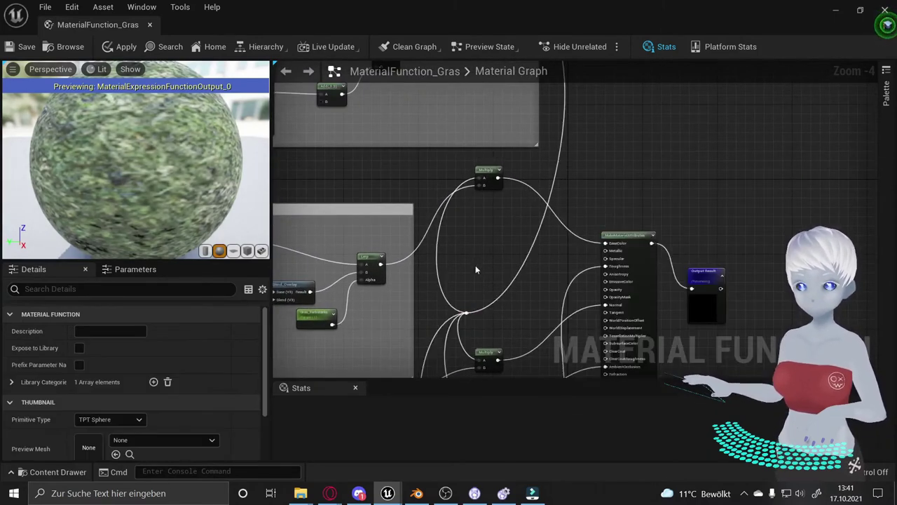
left_click(466, 313)
left_click_drag(471, 315, 472, 112)
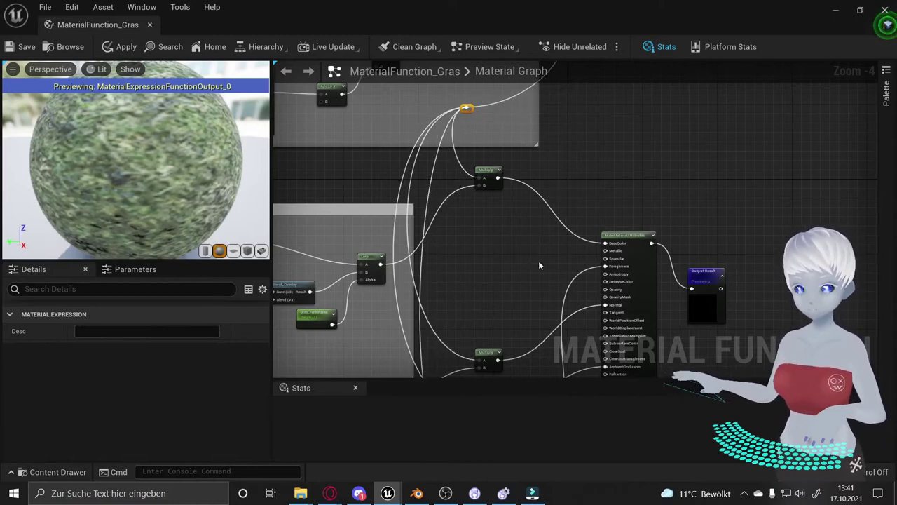
scroll(539, 265, "down", 1)
scroll(553, 201, "down", 1)
mouse_move(553, 200)
right_mouse_down()
mouse_move(536, 243)
mouse_move(541, 226)
right_mouse_up()
scroll(648, 152, "down", 1)
scroll(633, 181, "down", 1)
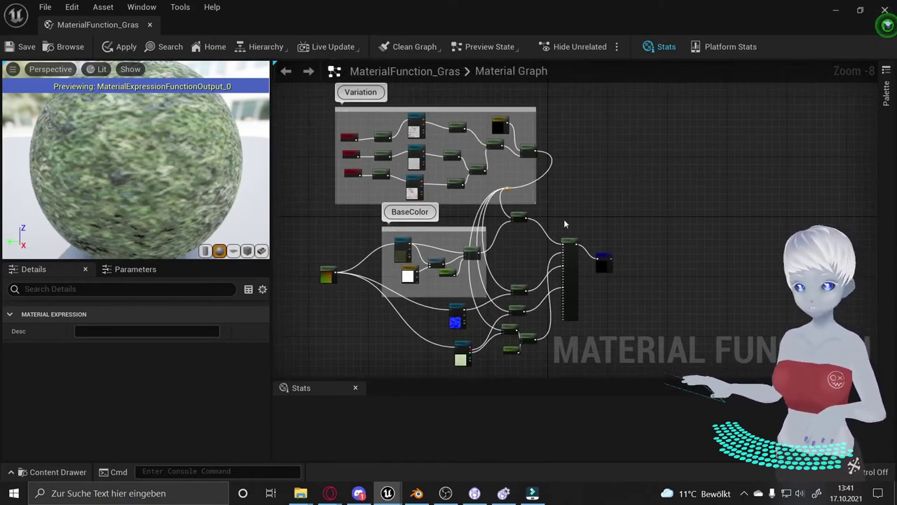
Rotate the preview sphere to check the grass texture, then close the MaterialFunction_Gras editor.
mouse_move(587, 178)
right_mouse_down()
mouse_move(602, 173)
mouse_move(614, 194)
right_mouse_up()
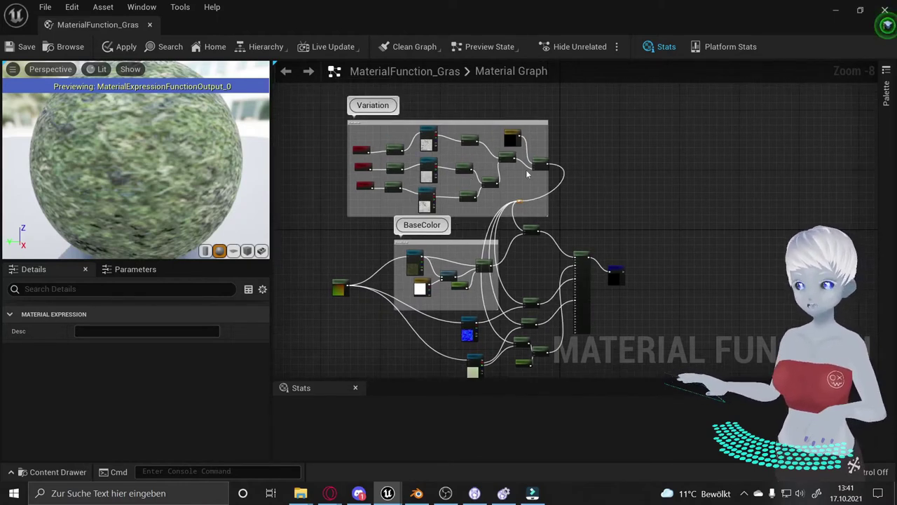
left_click_drag(78, 156, 161, 156)
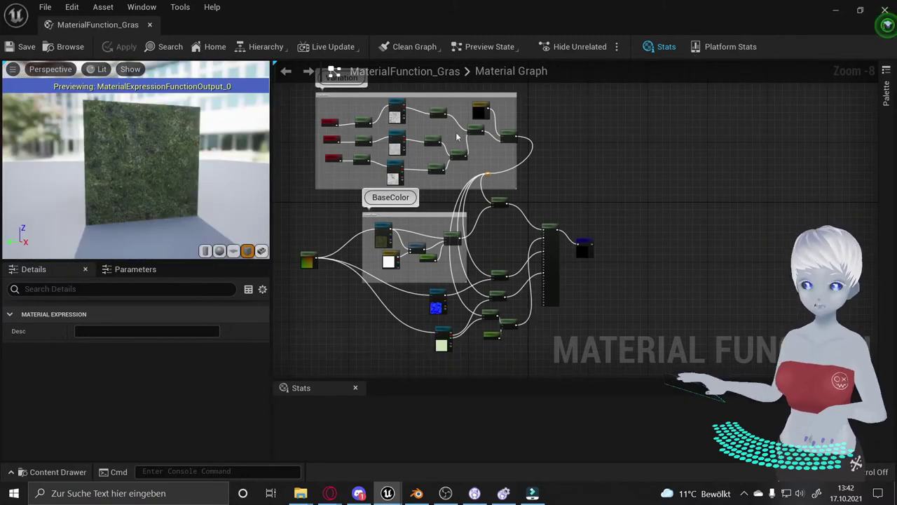
left_click(884, 9)
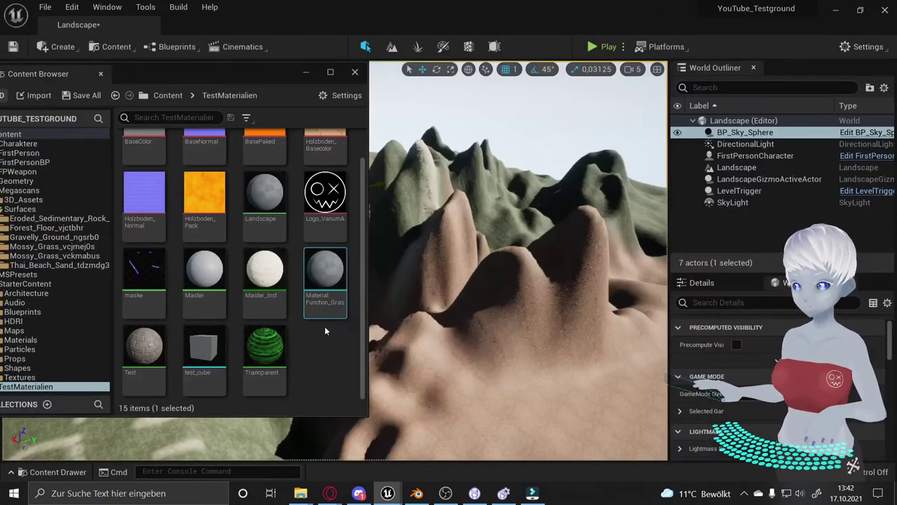
Duplicate MaterialFunction_Gras, name the copy MaterialFunction_Stein, and open it for editing.
right_click(314, 311)
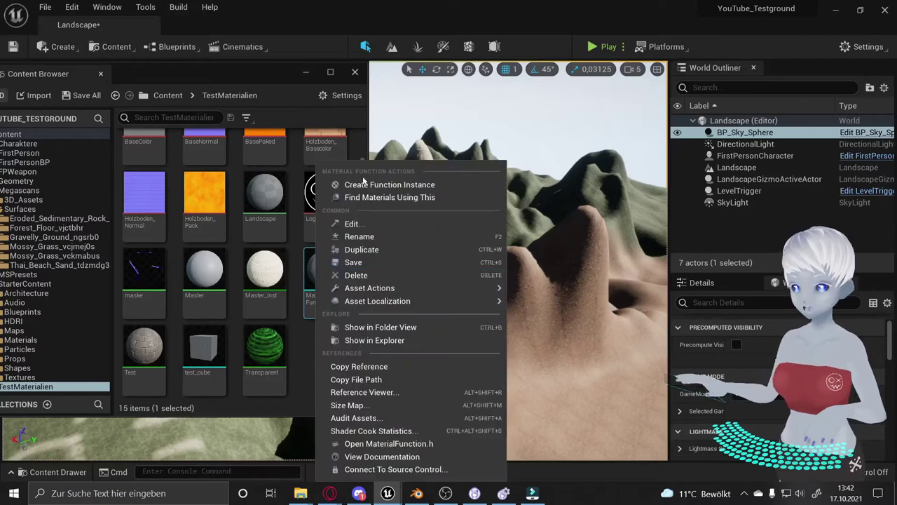
left_click(362, 249)
key("End")
key("BackSpace")
key("BackSpace")
key("BackSpace")
key("BackSpace")
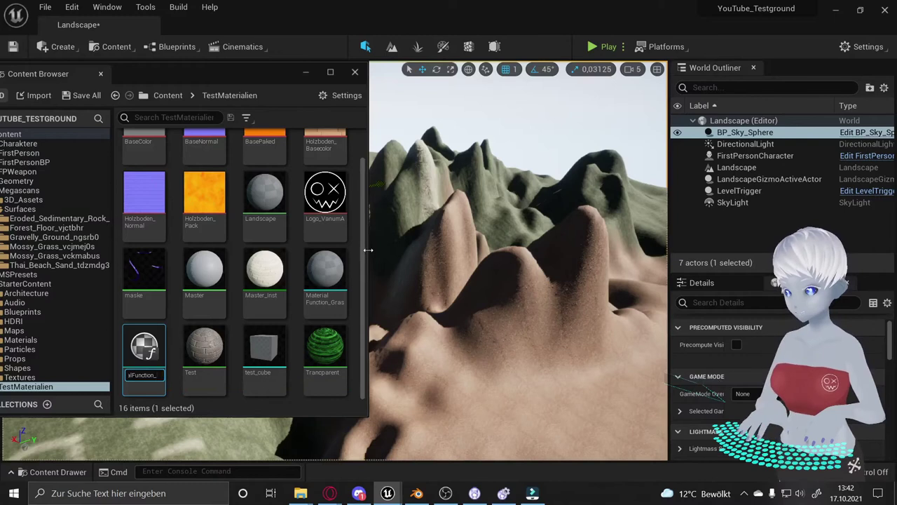
type("Stein")
key("Return")
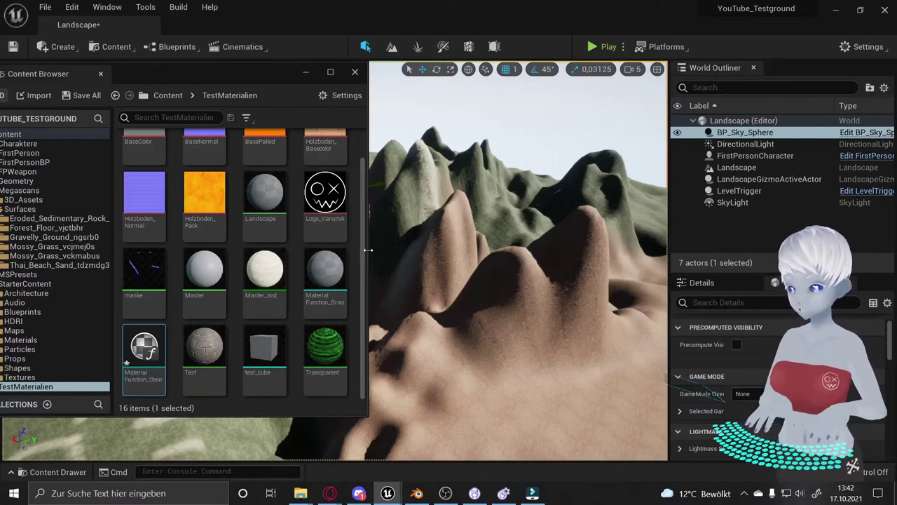
double_click(136, 341)
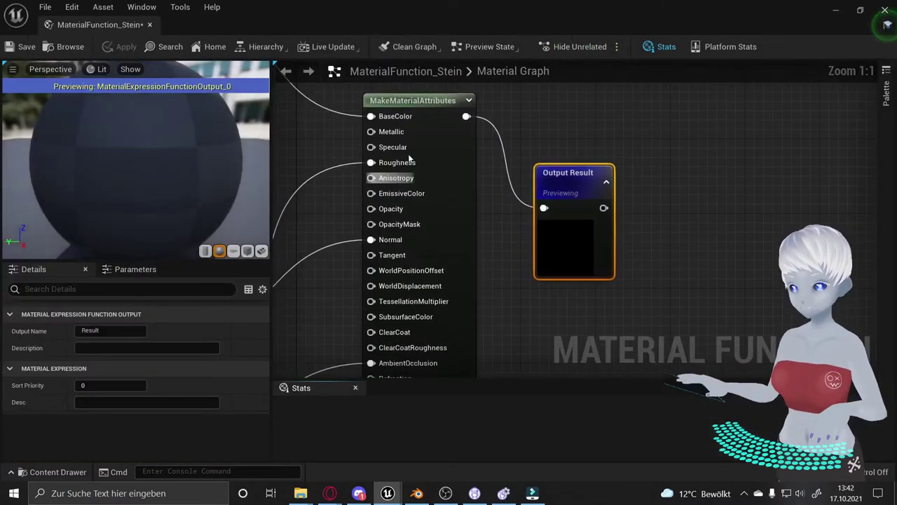
Select the Stein graph's BaseColor Texture Sample and move the editor into a smaller window aside.
scroll(388, 174, "down", 2)
right_click_drag(389, 173, 516, 246)
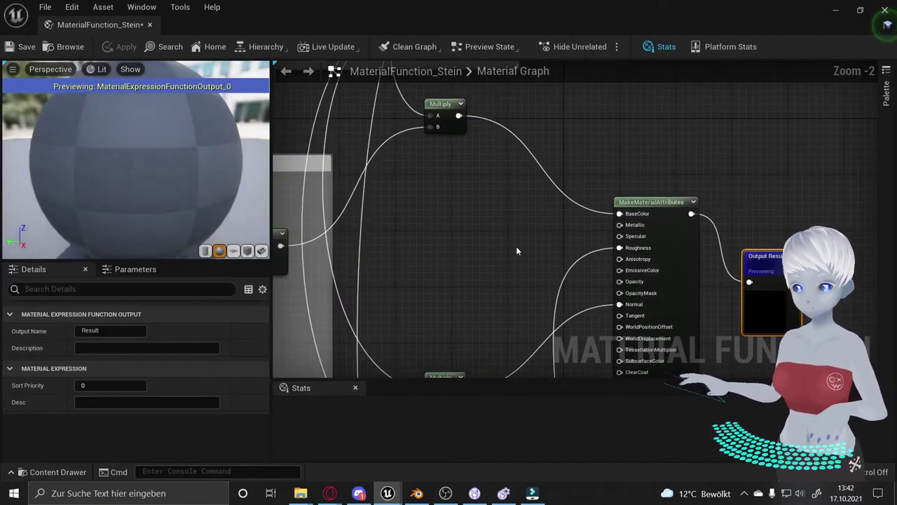
scroll(516, 246, "down", 2)
mouse_move(448, 236)
right_mouse_down()
mouse_move(596, 143)
mouse_move(629, 199)
right_mouse_up()
left_click(387, 199)
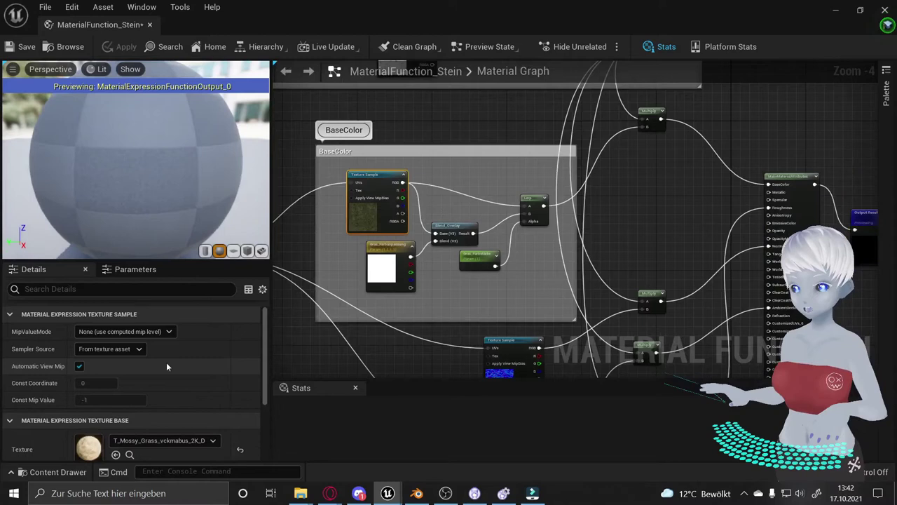
double_click(456, 21)
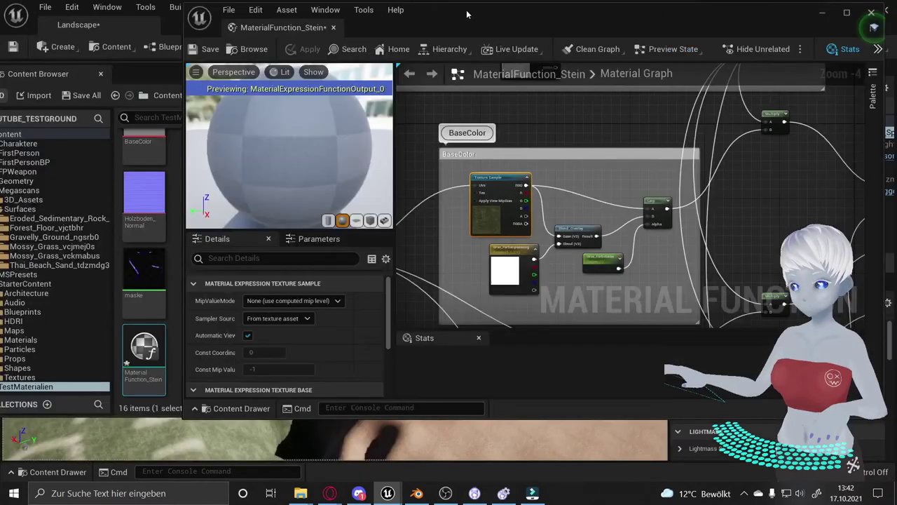
left_click_drag(456, 21, 498, 39)
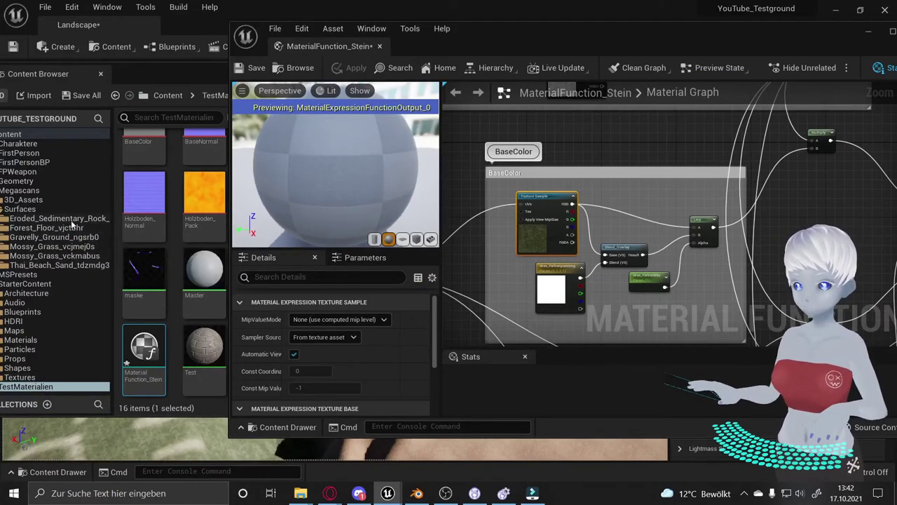
Assign T_Eroded_Sedimentary_Rock_vdygabf_2K_D to the BaseColor Texture Sample and select the Gras_Farbanpassung parameter.
left_click(70, 219)
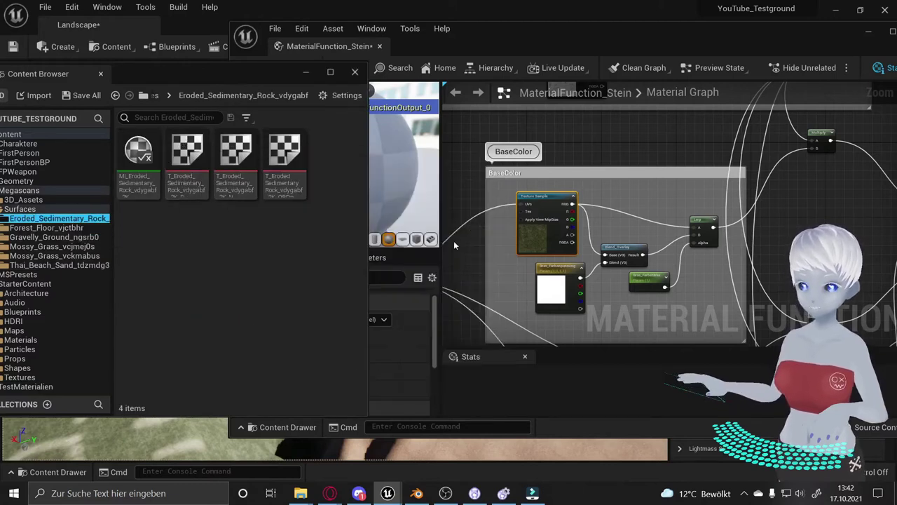
left_click_drag(565, 36, 663, 37)
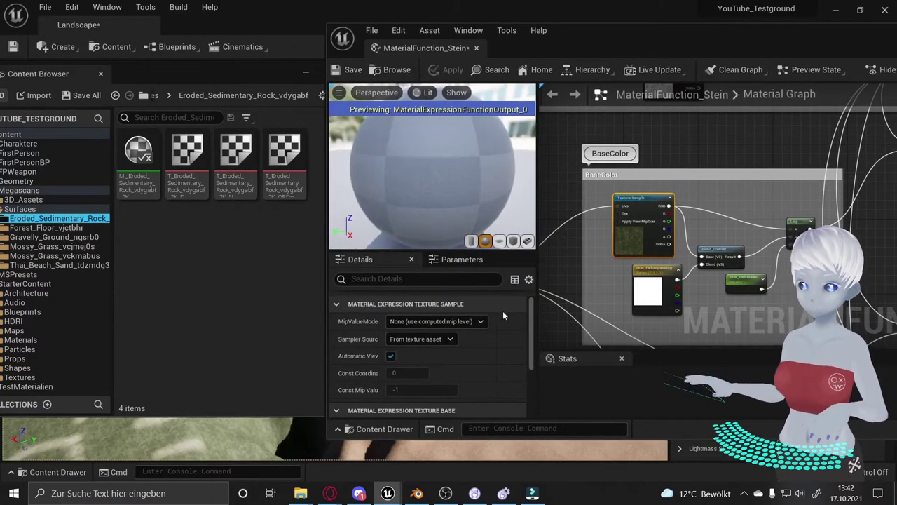
scroll(503, 311, "down", 2)
left_click_drag(187, 154, 410, 361)
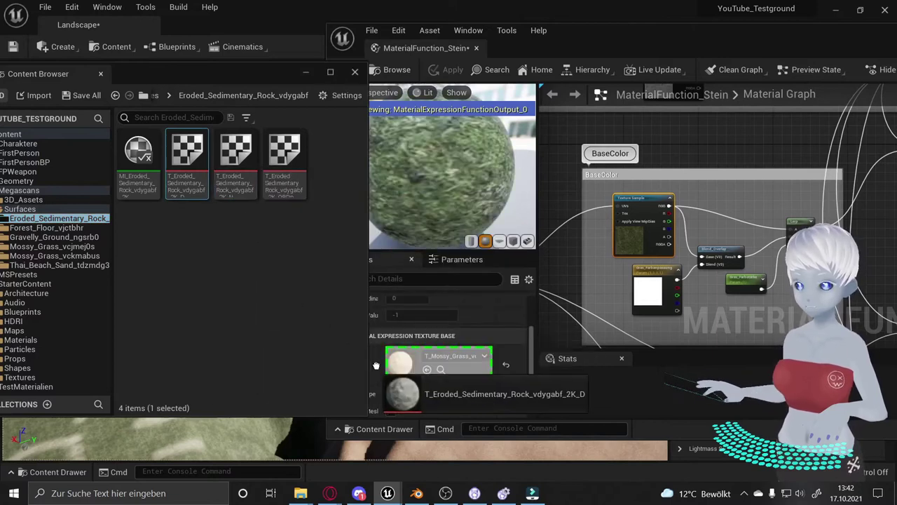
left_click(655, 281)
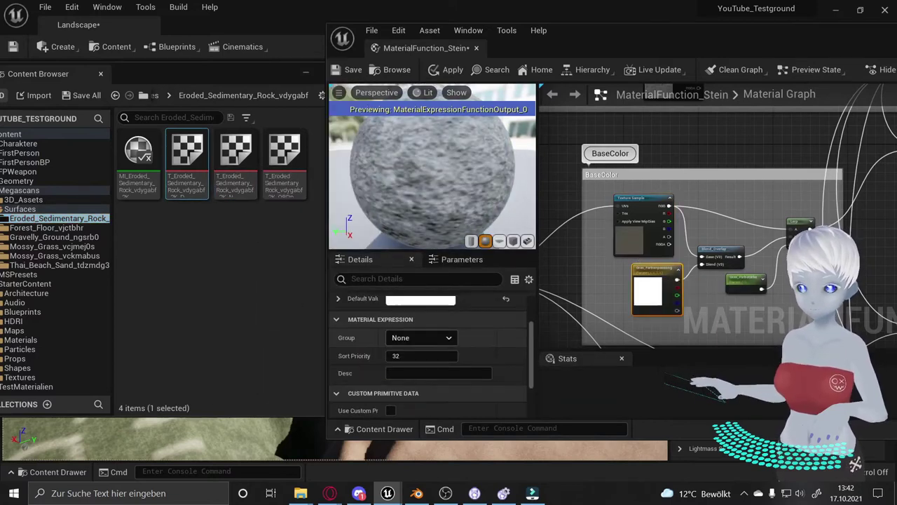
scroll(424, 336, "up", 2)
scroll(424, 337, "up", 1)
Rename the colour parameters to Stein_Farbanpassung and Stein_Farbstärke.
double_click(399, 321)
type("Stein")
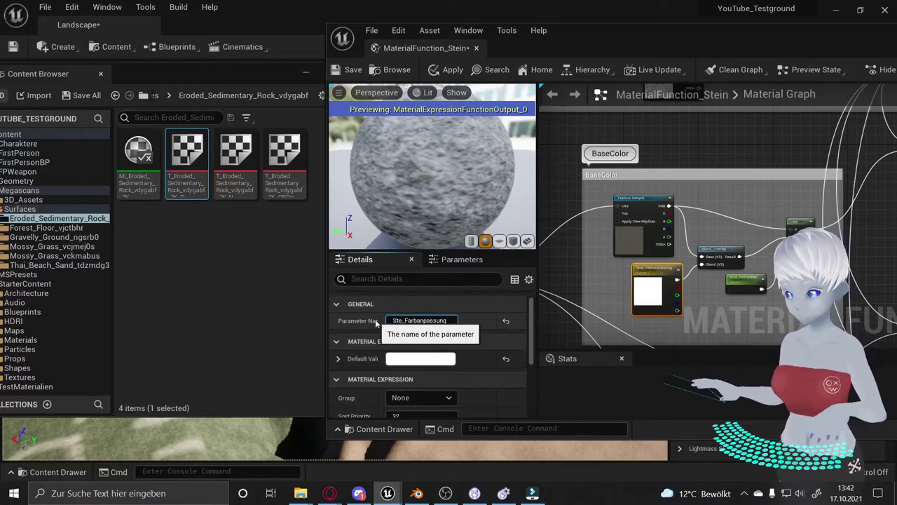
key("Return")
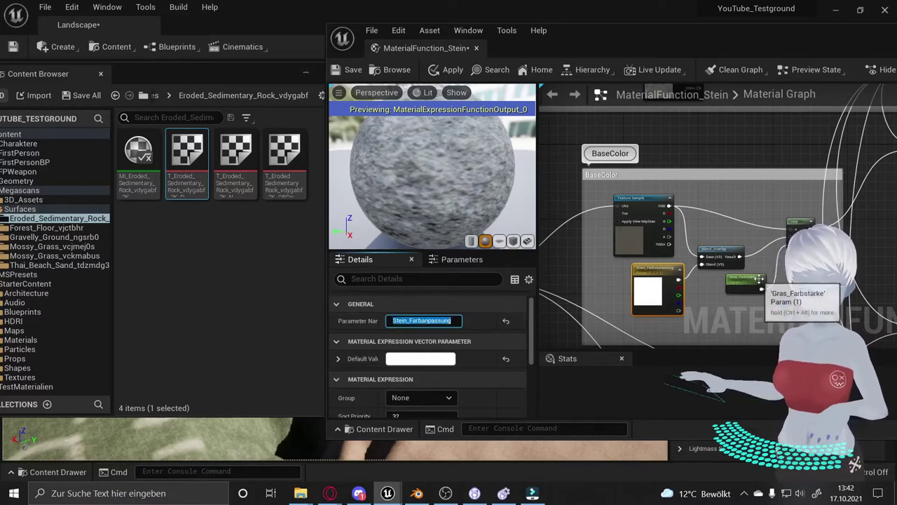
left_click(745, 280)
double_click(400, 320)
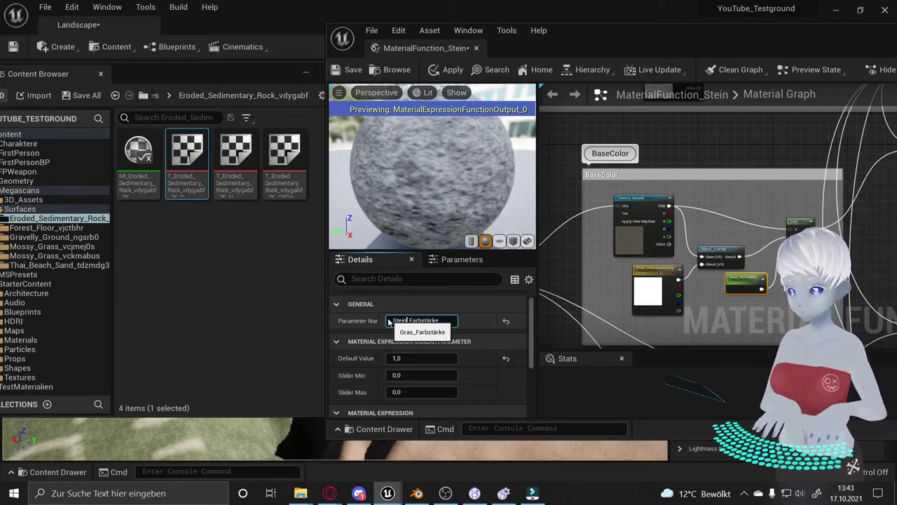
key("Return")
Rename the roughness parameter from Roughnes_Gras to Roughnes_Stein.
right_click_drag(719, 306, 628, 107)
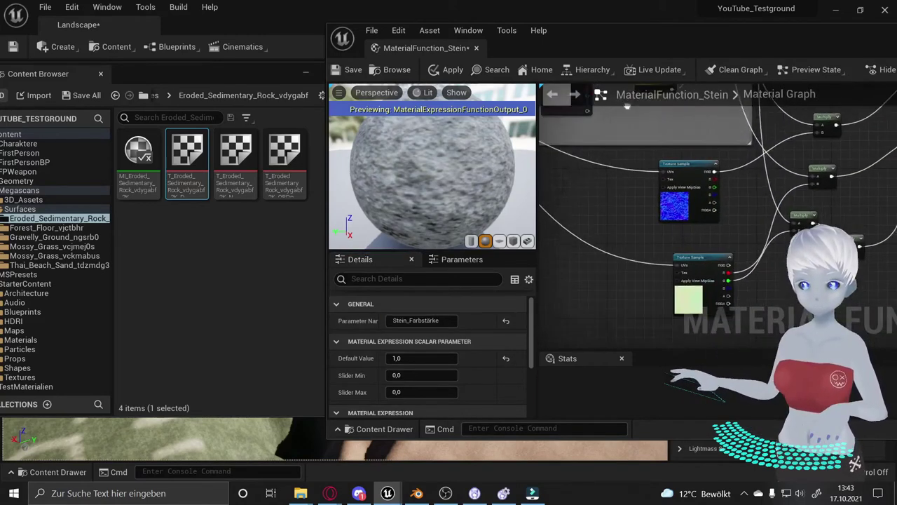
right_click_drag(655, 194, 570, 159)
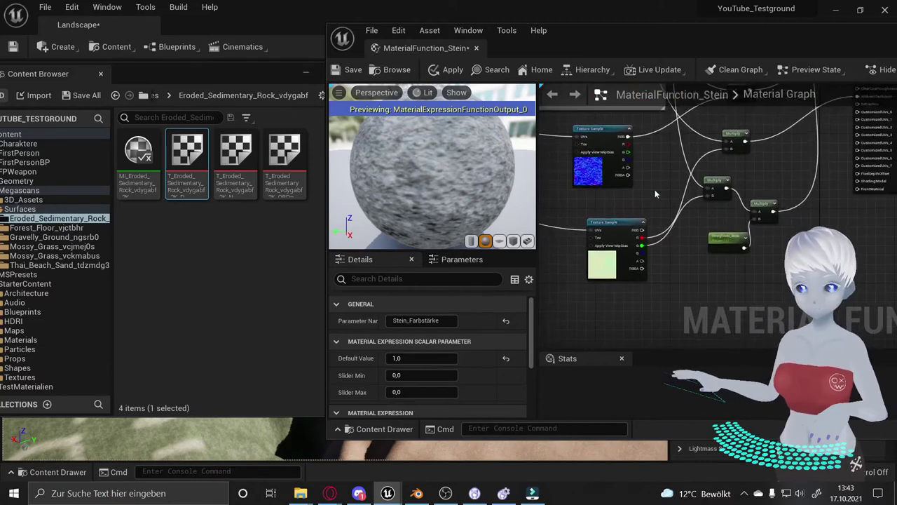
left_click(719, 234)
left_click(424, 320)
left_click(424, 320)
left_click_drag(422, 320, 439, 321)
type("Roughnes_Stein")
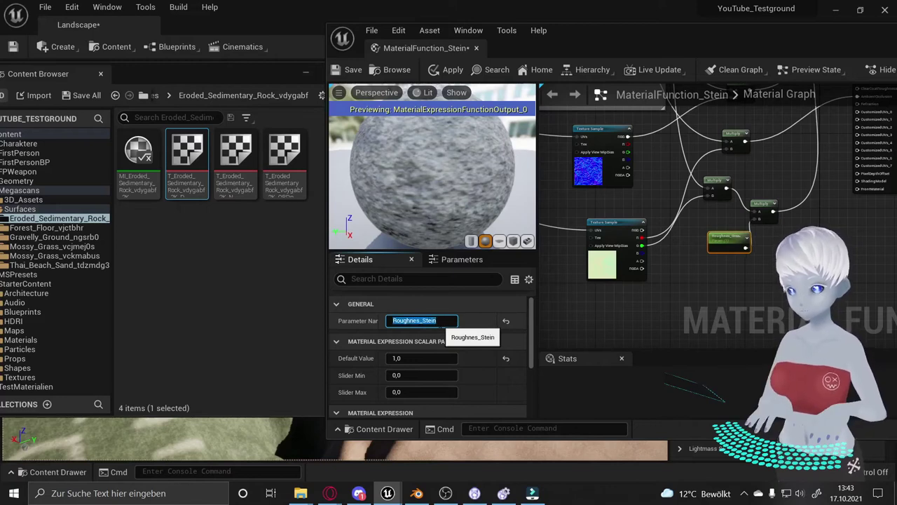
key("Return")
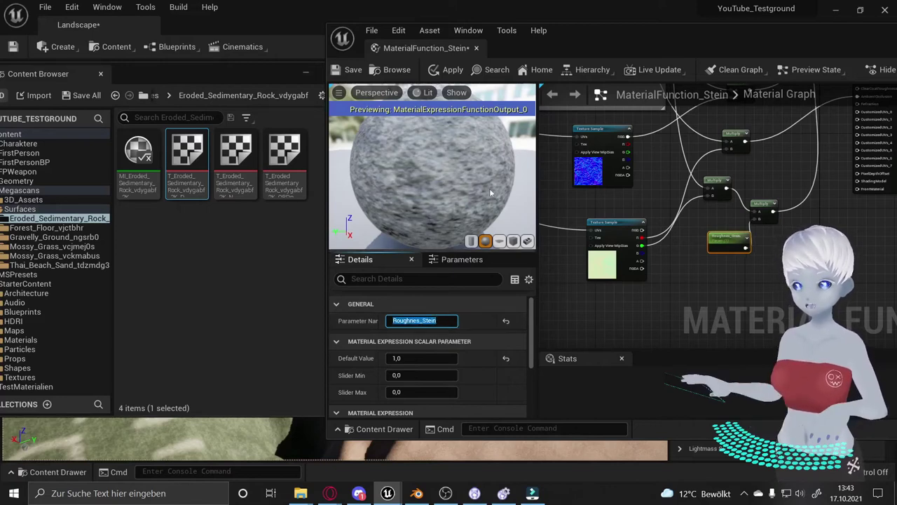
right_click_drag(667, 194, 691, 199)
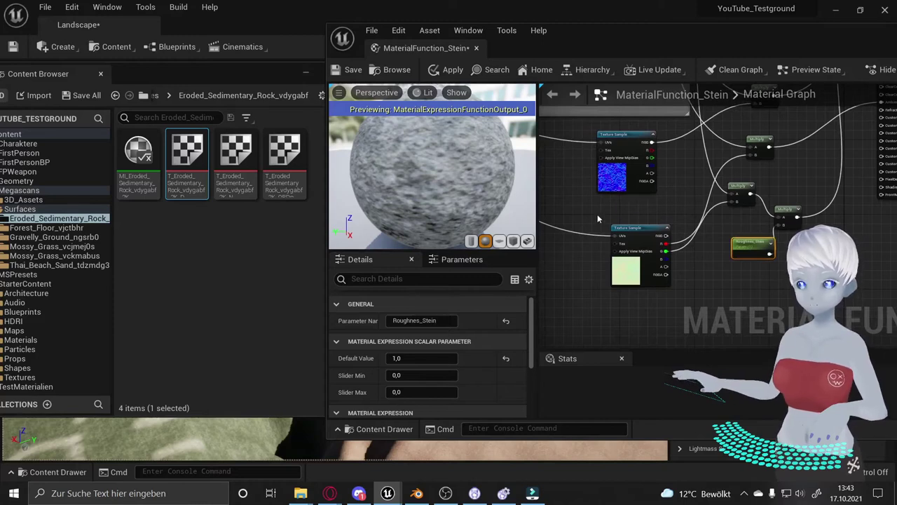
Assign the eroded rock normal and ORDp textures to the two Texture Samples and apply.
left_click(609, 161)
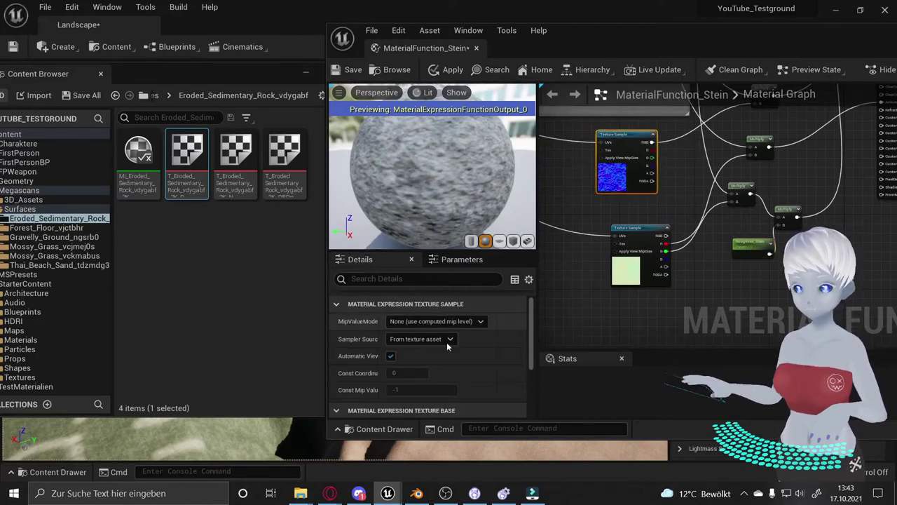
scroll(446, 344, "down", 3)
left_click_drag(235, 160, 392, 395)
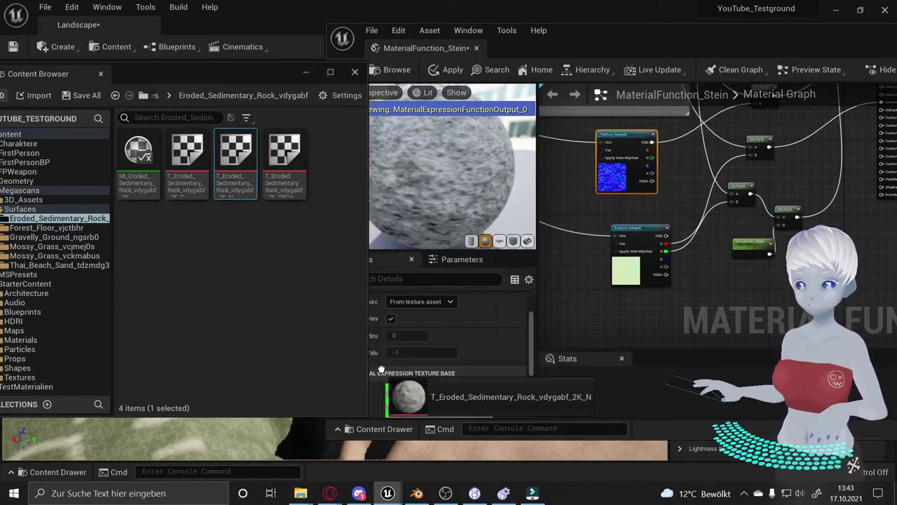
left_click(621, 272)
left_click_drag(284, 162, 392, 394)
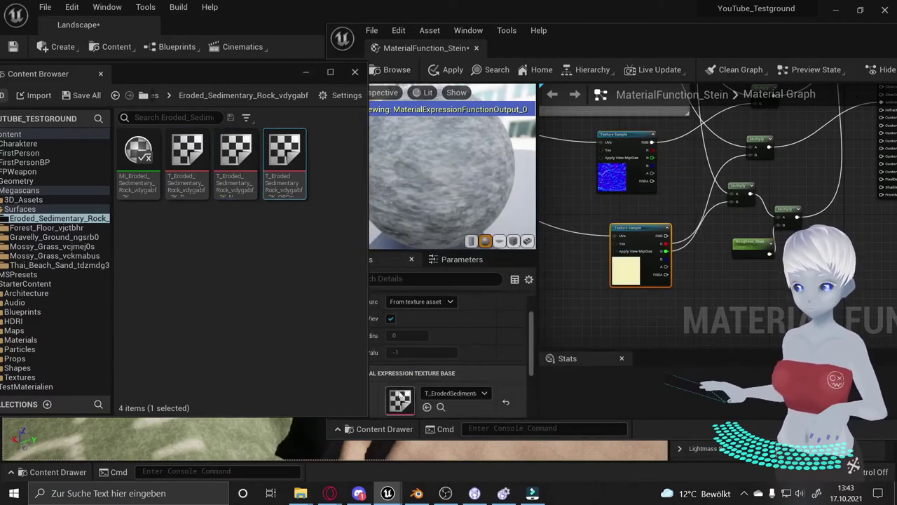
left_click(420, 69)
left_click(453, 69)
left_click(493, 71)
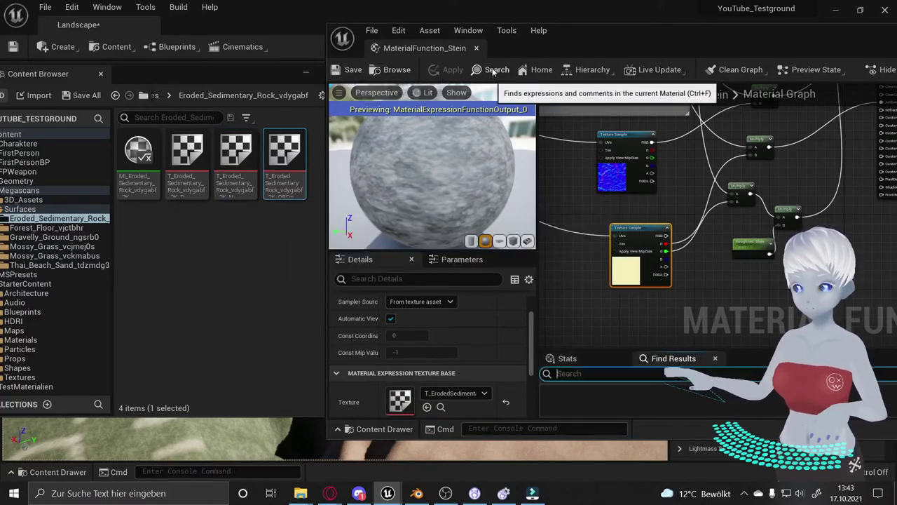
Set the Stein function's LandscapeCoords Mapping Scale to 1,0 and save it.
left_click(409, 73)
scroll(243, 354, "down", 2)
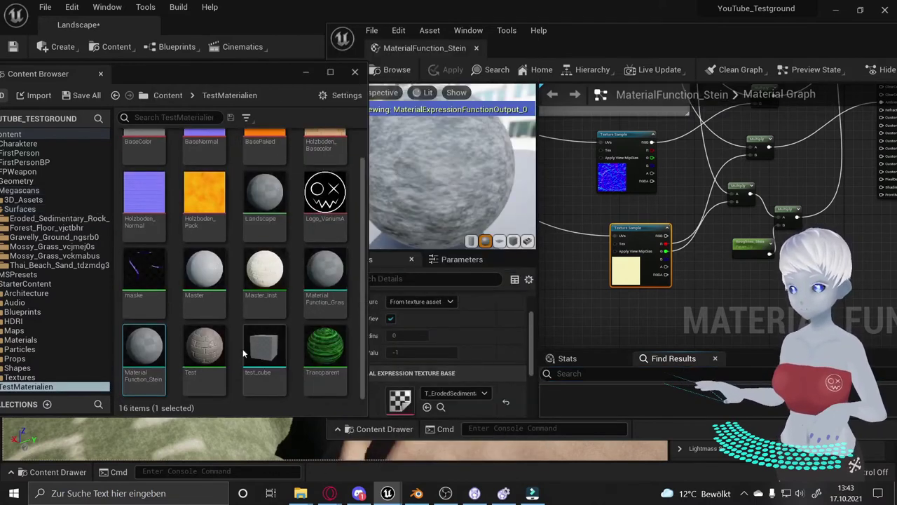
left_click(581, 216)
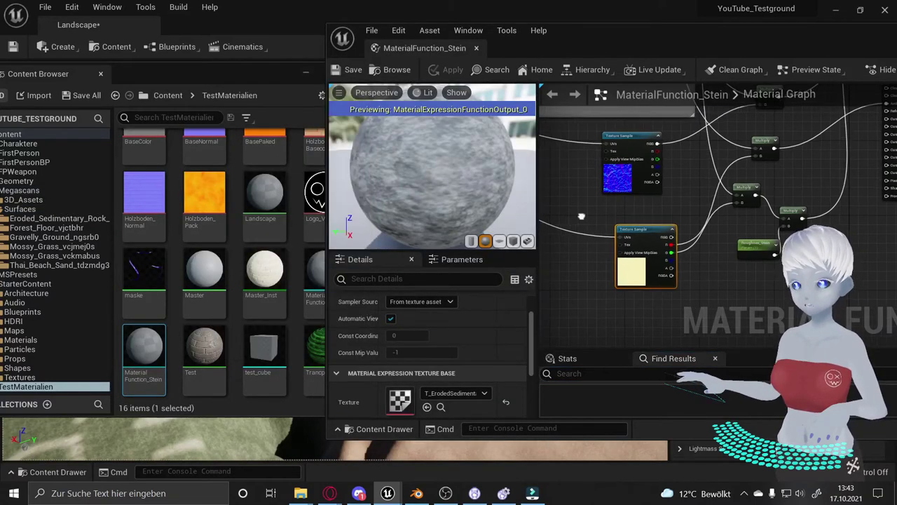
right_click_drag(581, 216, 601, 205)
left_click(604, 204)
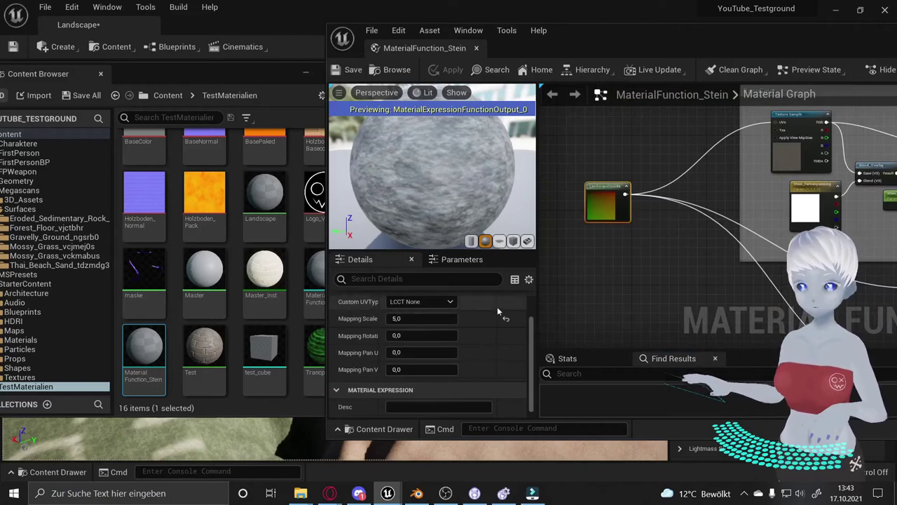
type("3")
key("Return")
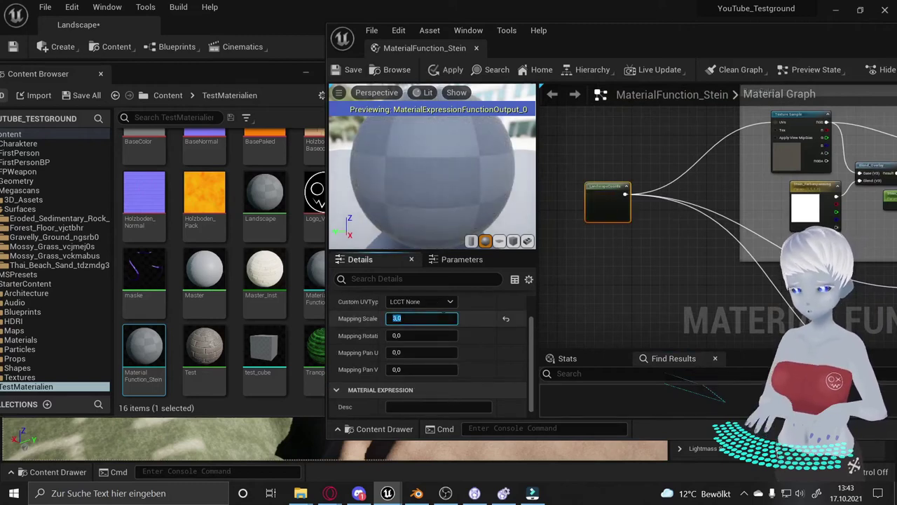
left_click(365, 69)
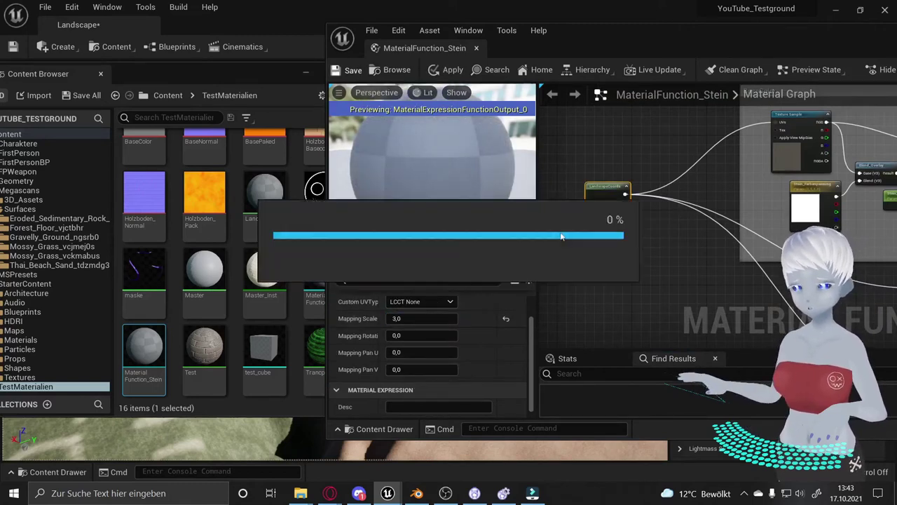
right_click_drag(617, 251, 605, 245)
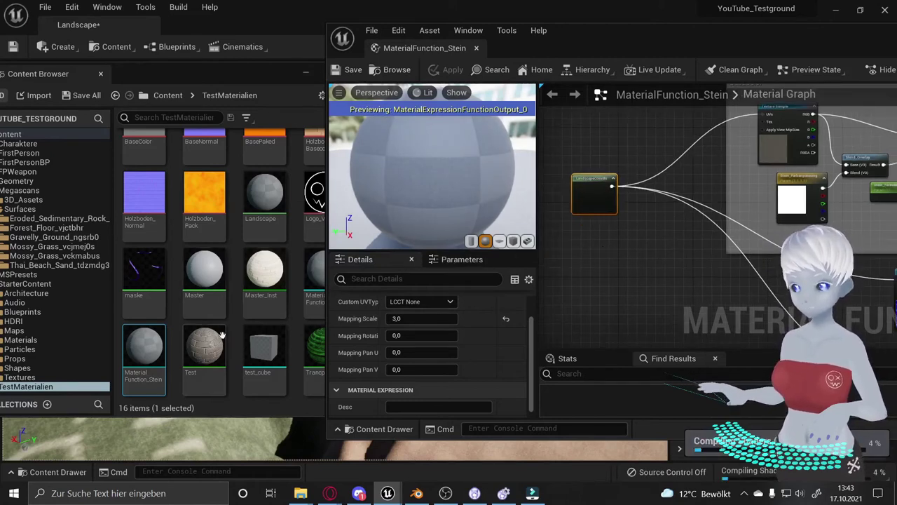
left_click_drag(570, 48, 598, 57)
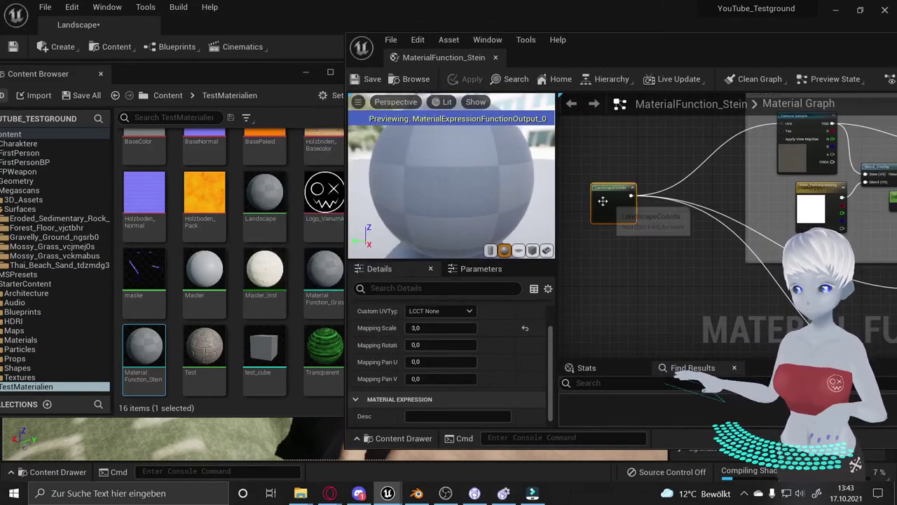
left_click(443, 332)
type("1")
key("Return")
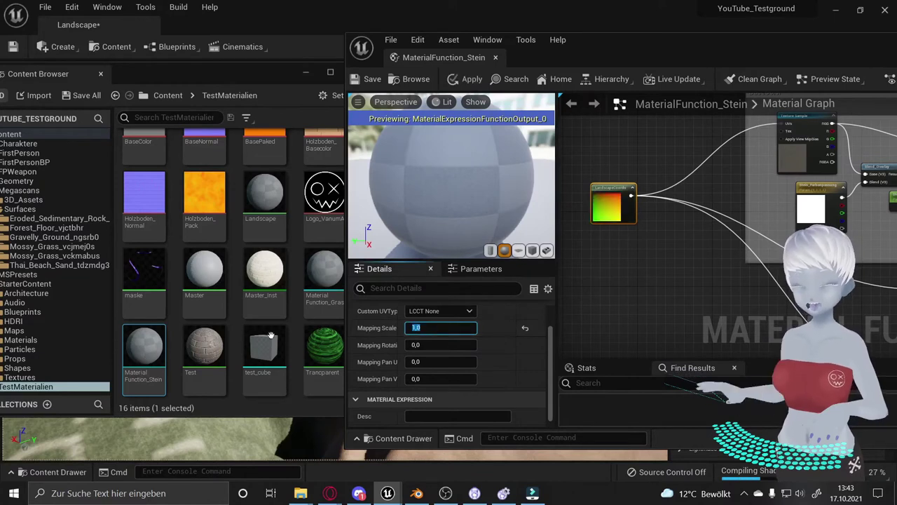
left_click(366, 79)
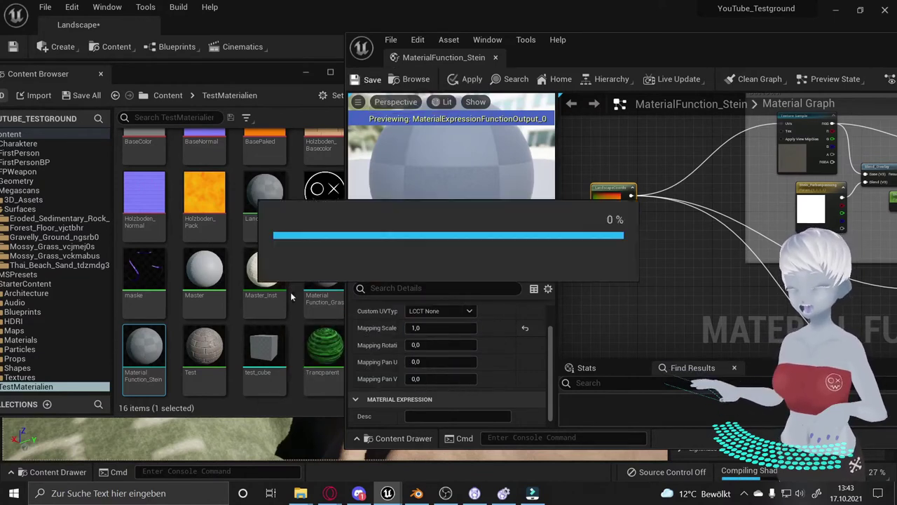
Set MaterialFunction_Gras's Mapping Scale to 1,0, save it, and close its editor.
left_click_drag(587, 58, 678, 62)
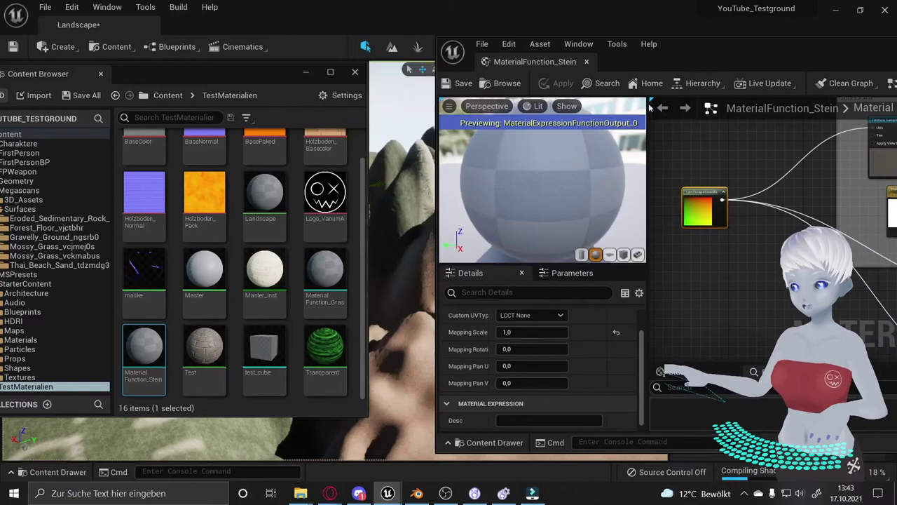
left_click(328, 271)
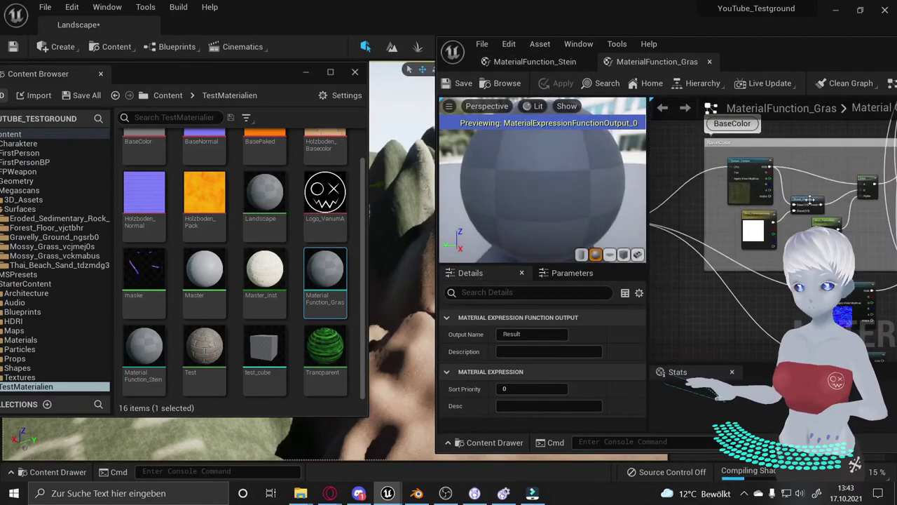
left_click(662, 231)
left_click(517, 370)
key("Return")
left_click(462, 83)
left_click(709, 61)
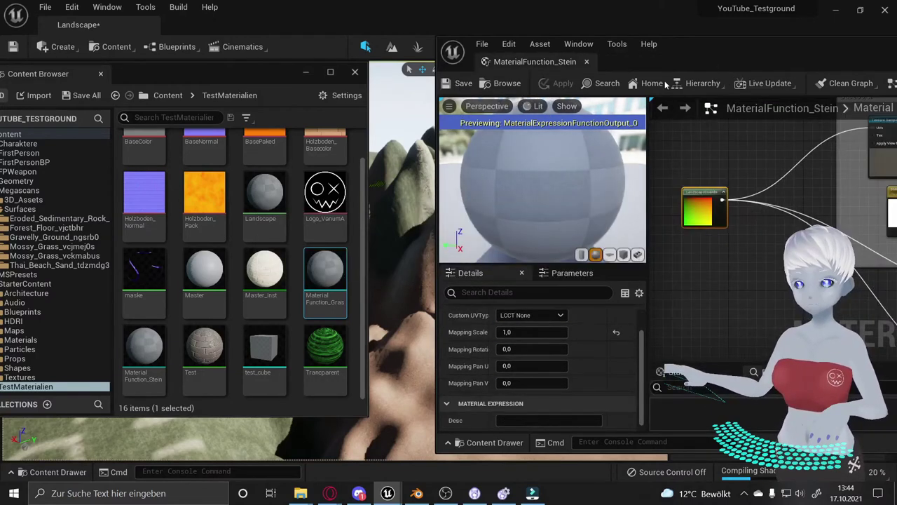
Copy the Stein function as Material Function_Sand and open it for editing.
right_click(155, 347)
left_click(232, 46)
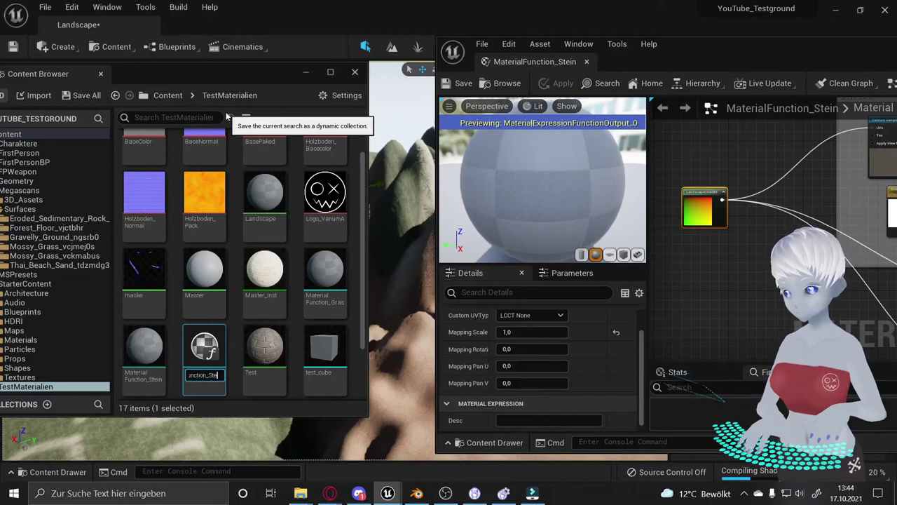
key("BackSpace")
key("BackSpace")
key("BackSpace")
type("Sand")
key("Return")
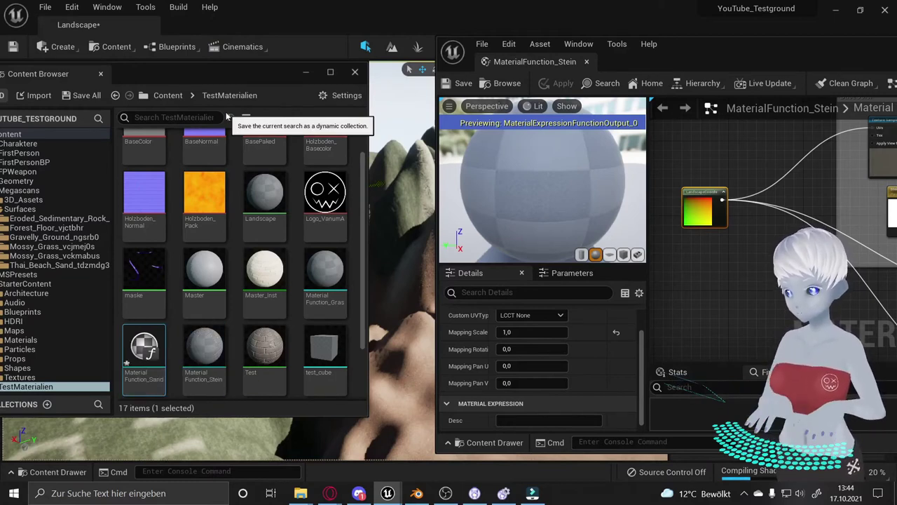
double_click(169, 340)
left_click_drag(751, 42, 582, 23)
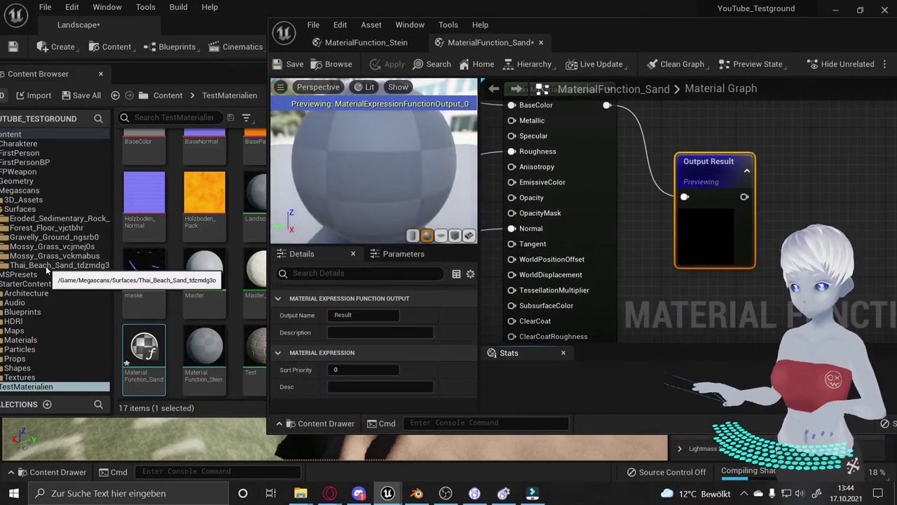
Assign the Thai beach sand base colour texture to the BaseColor Texture Sample.
left_click(60, 265)
right_click_drag(657, 199, 731, 203)
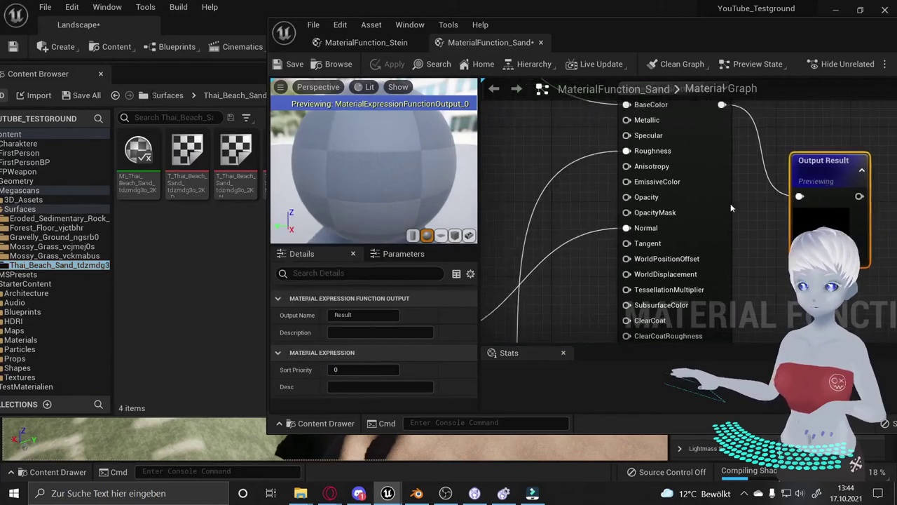
scroll(601, 233, "down", 2)
right_click_drag(601, 233, 584, 140)
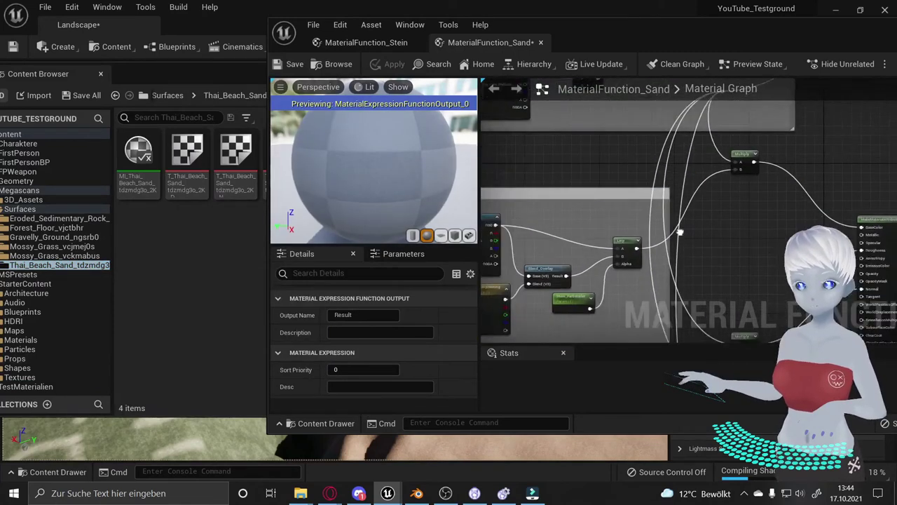
left_click(584, 139)
scroll(361, 327, "down", 3)
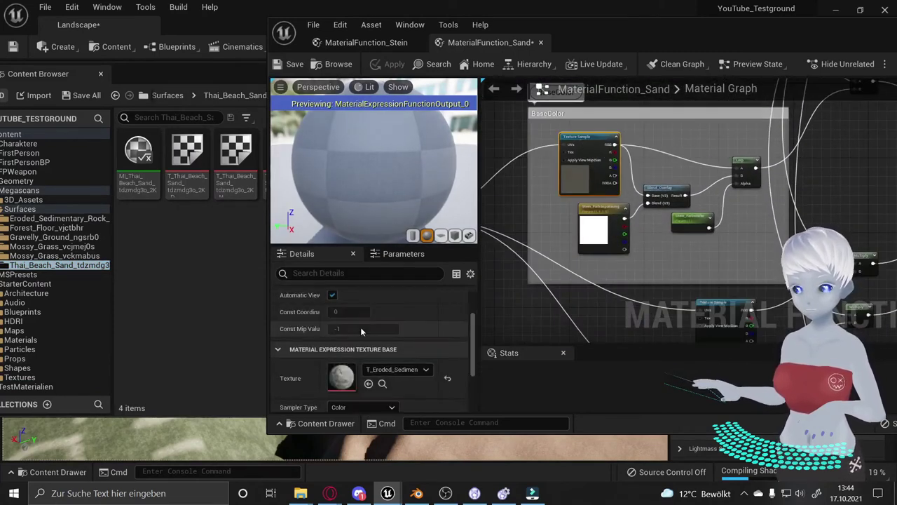
mouse_move(187, 157)
left_mouse_down()
mouse_move(250, 265)
mouse_move(381, 372)
left_mouse_up()
Rename the colour parameters to Sand_Farbanpassung and Sand_Farbstärke.
left_click(594, 210)
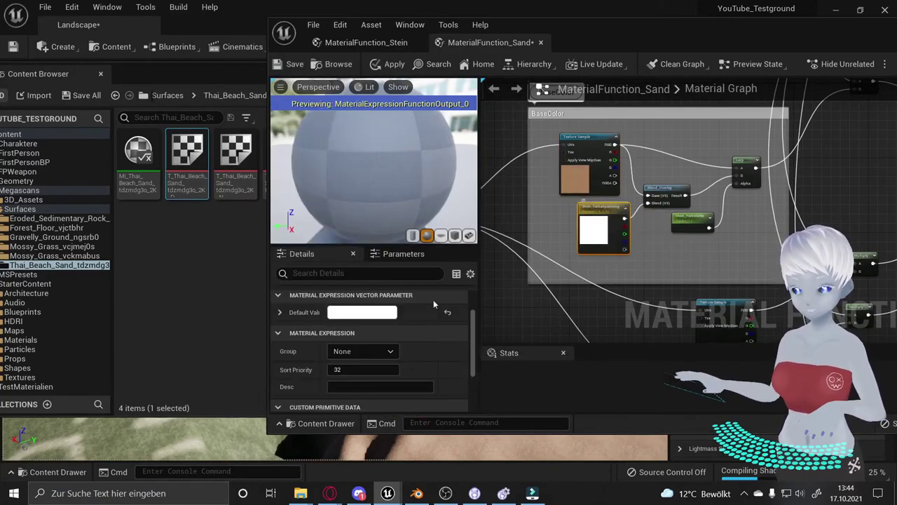
scroll(364, 329, "up", 3)
left_click(334, 316)
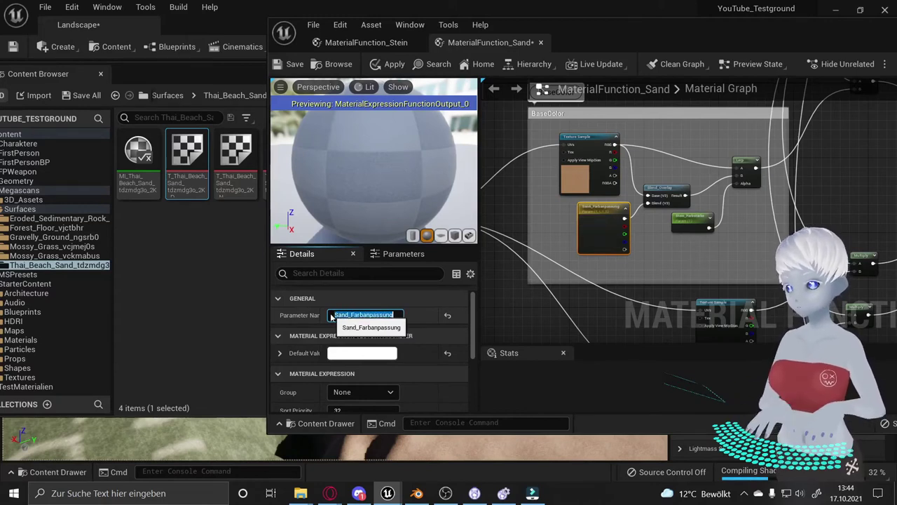
left_click(690, 221)
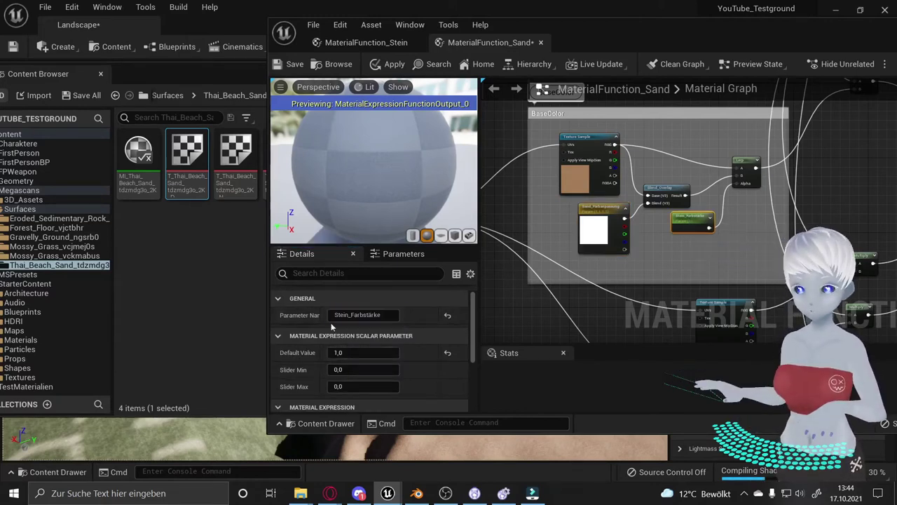
left_click_drag(351, 314, 313, 315)
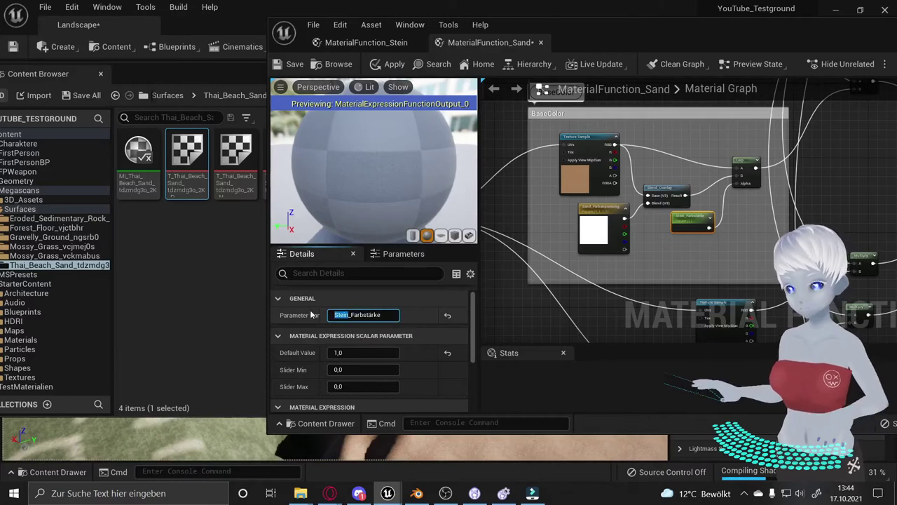
type("and")
key("Return")
Rename the roughness parameter from Roughnes_Stein to Roughnes_Sand.
mouse_move(631, 274)
right_mouse_down()
mouse_move(609, 138)
mouse_move(536, 161)
right_mouse_up()
left_click(747, 207)
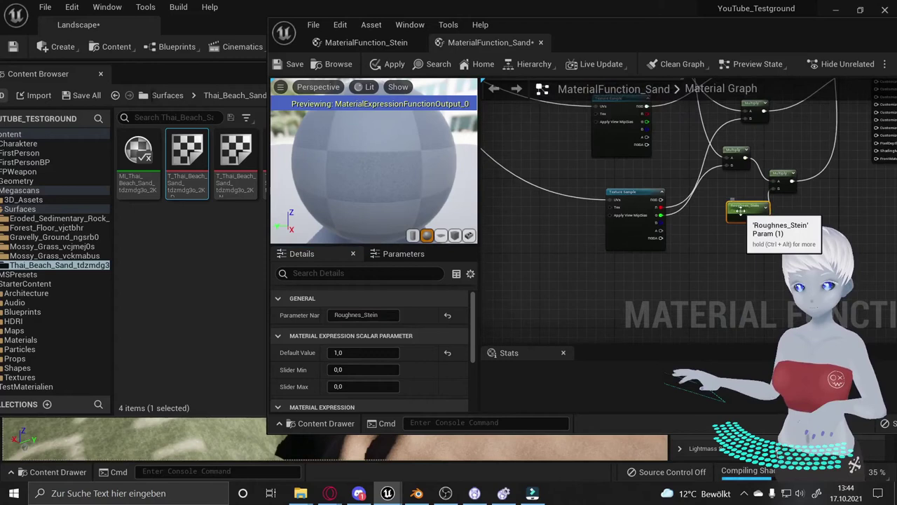
left_click(363, 315)
left_click_drag(364, 315, 410, 320)
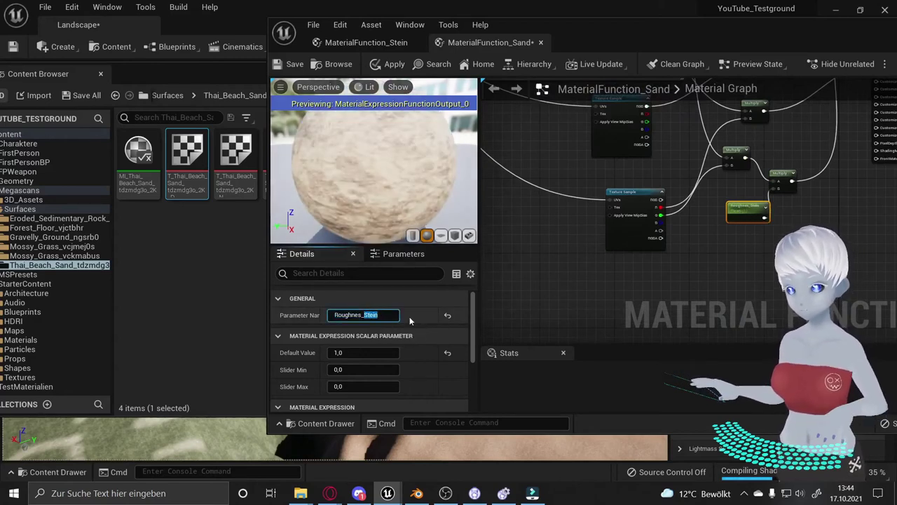
type("Sand")
key("Return")
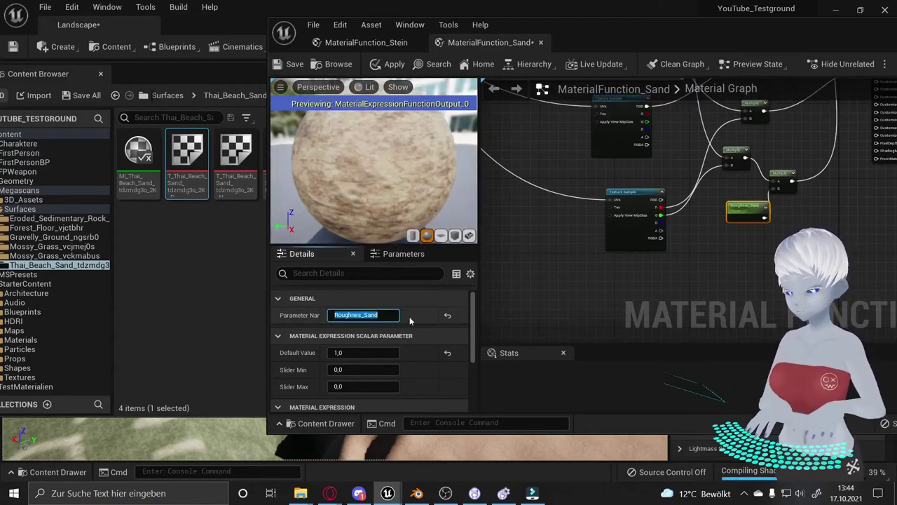
right_click_drag(532, 211, 603, 304)
Assign the Thai Beach Sand normal map to the upper Texture Sample.
left_click(687, 210)
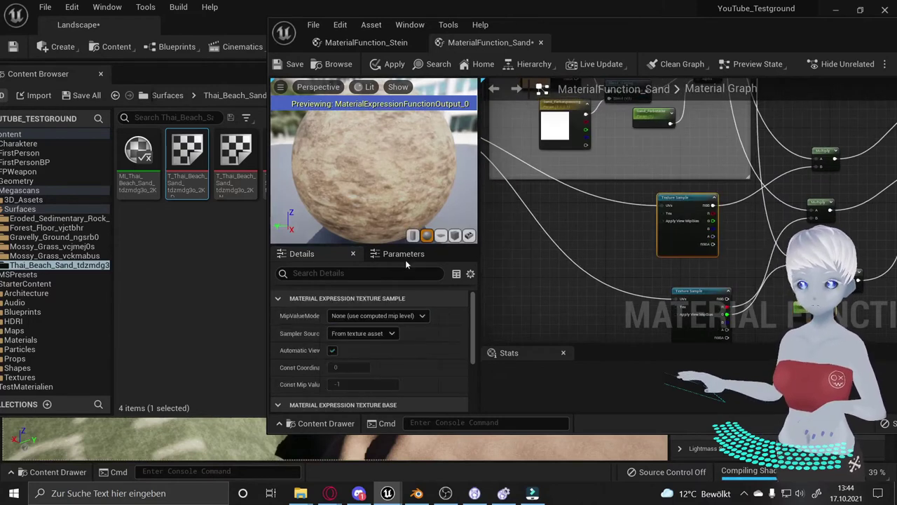
left_click_drag(232, 162, 264, 223)
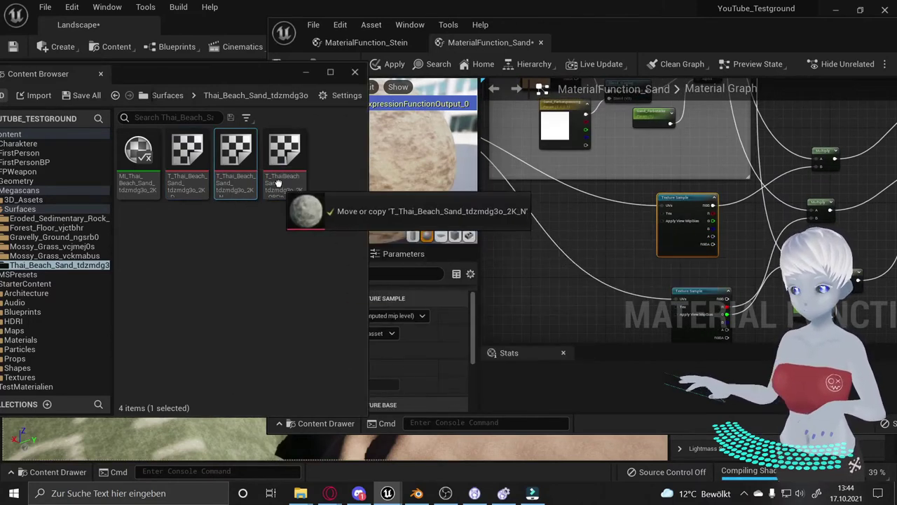
left_click(284, 312)
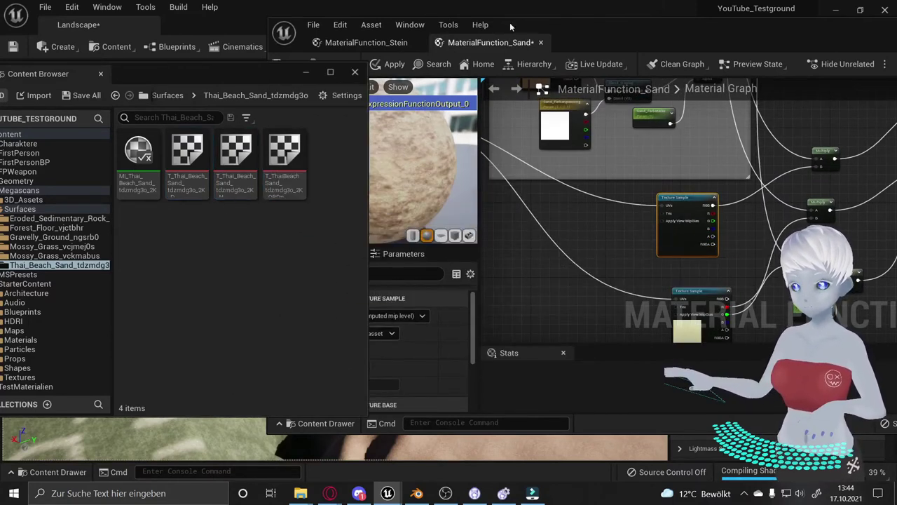
left_click_drag(510, 23, 516, 22)
scroll(431, 314, "down", 2)
scroll(431, 315, "down", 2)
mouse_move(243, 155)
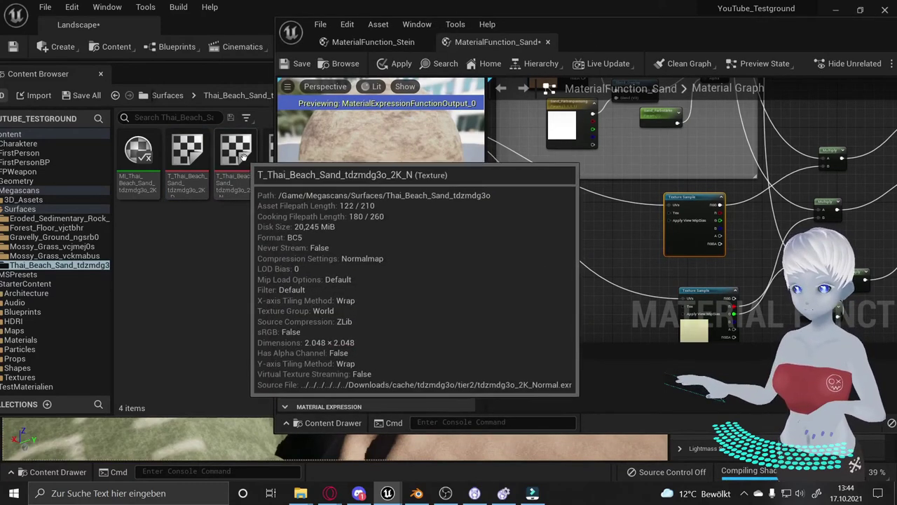
left_click_drag(242, 156, 394, 343)
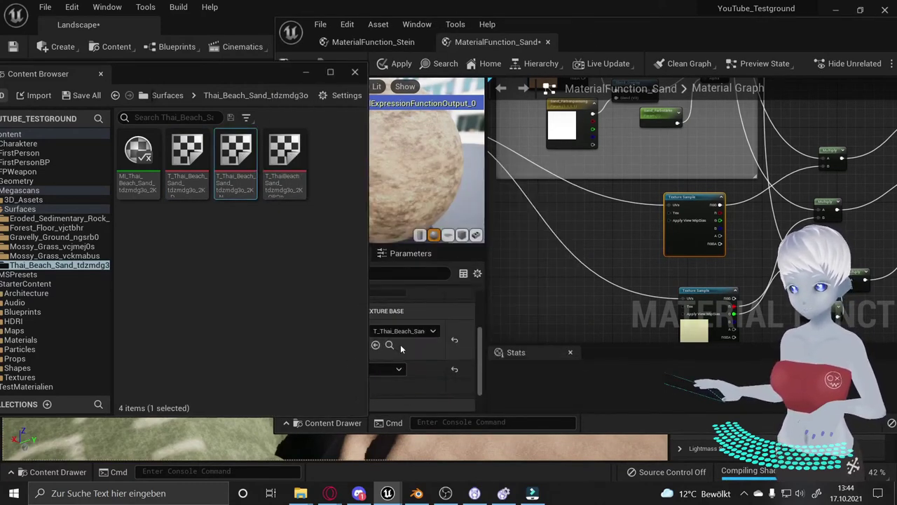
Assign T_ThaiBeachSand_tdzmdg3o_2K_ORDp to the lower sample, save with Ctrl+S, and close the editor.
left_click(707, 318)
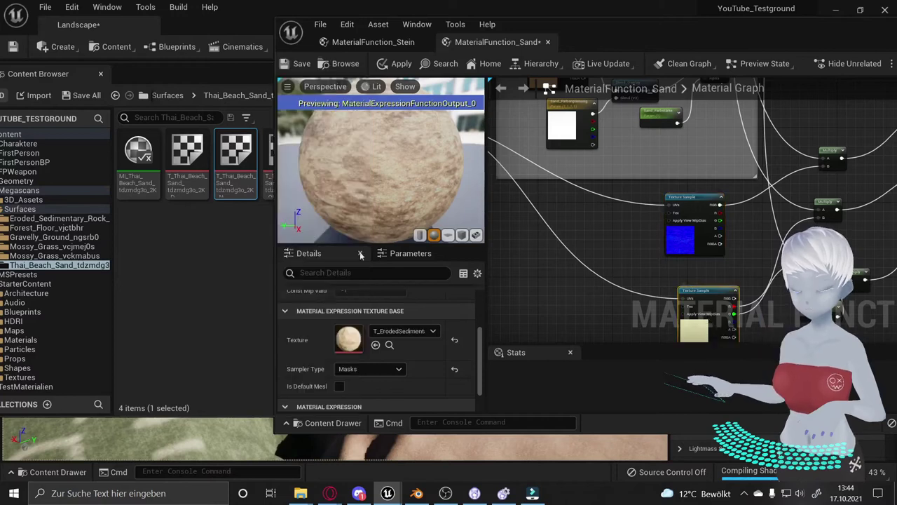
left_click_drag(269, 174, 382, 346)
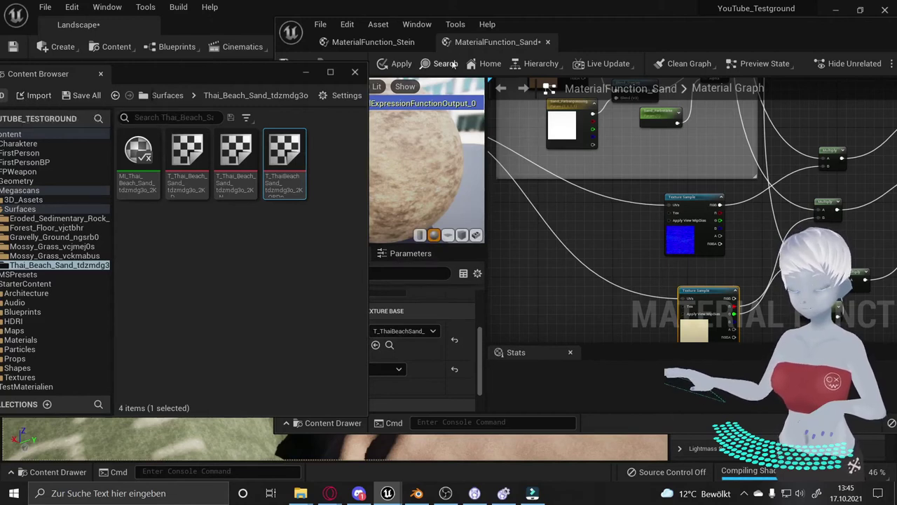
left_click_drag(312, 79, 399, 81)
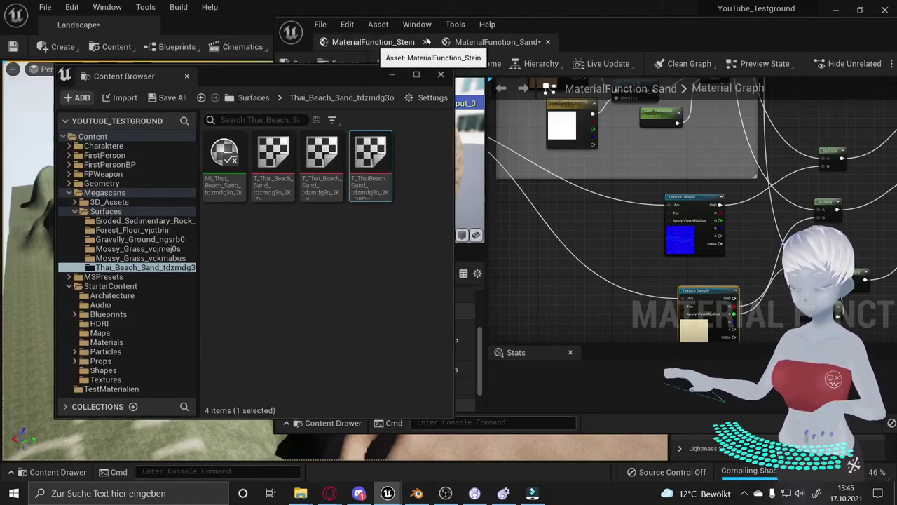
left_click(592, 28)
key("ctrl+s")
left_click_drag(582, 27, 463, 23)
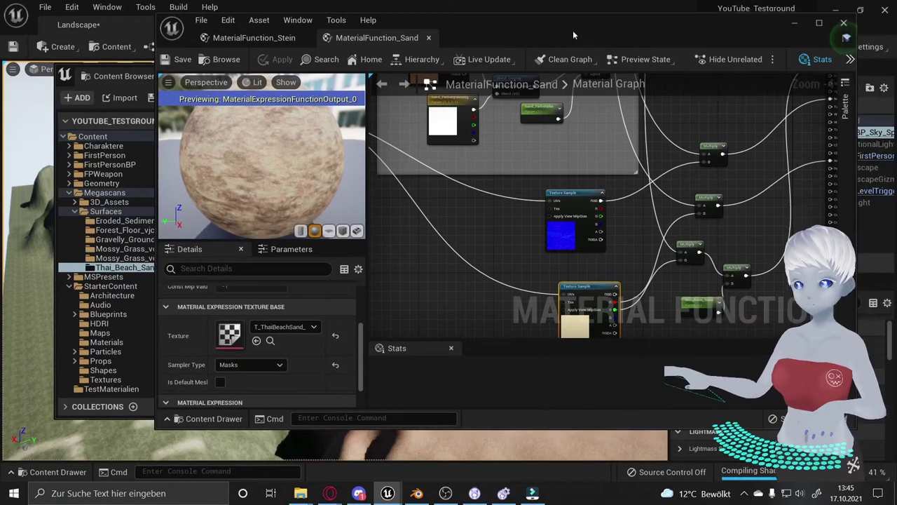
left_click(845, 23)
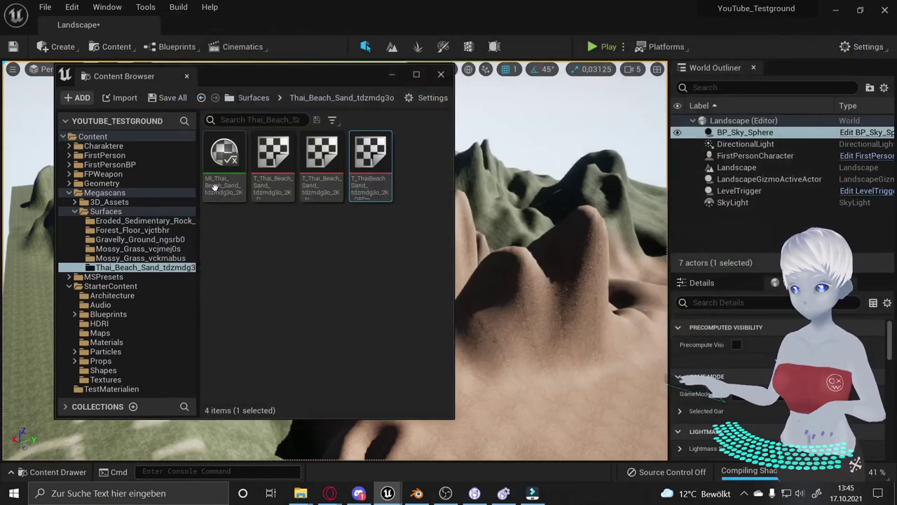
Clear the asset selection and open the TestMaterialien folder.
left_click(301, 275)
left_click(140, 390)
scroll(232, 355, "down", 3)
Create a new material named Landscape_Neu there and open it in the Material Editor.
right_click(351, 364)
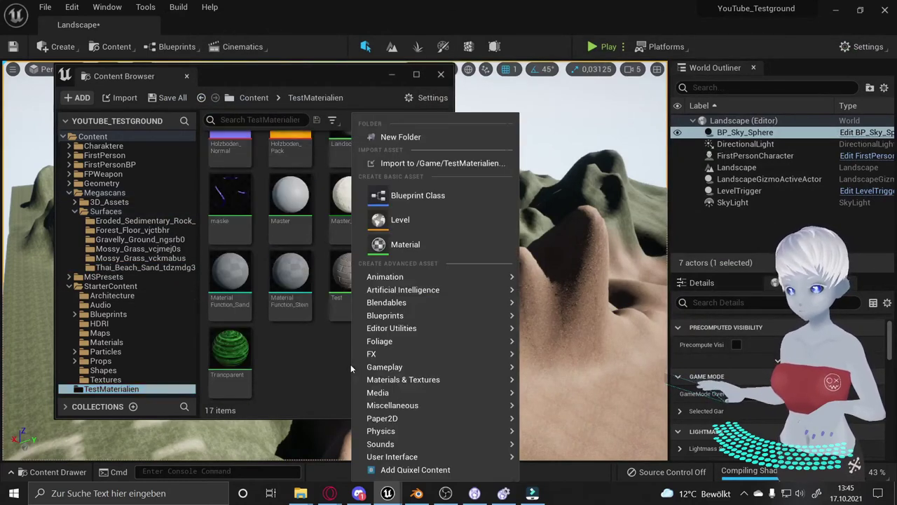
key("Escape")
type("Landsca")
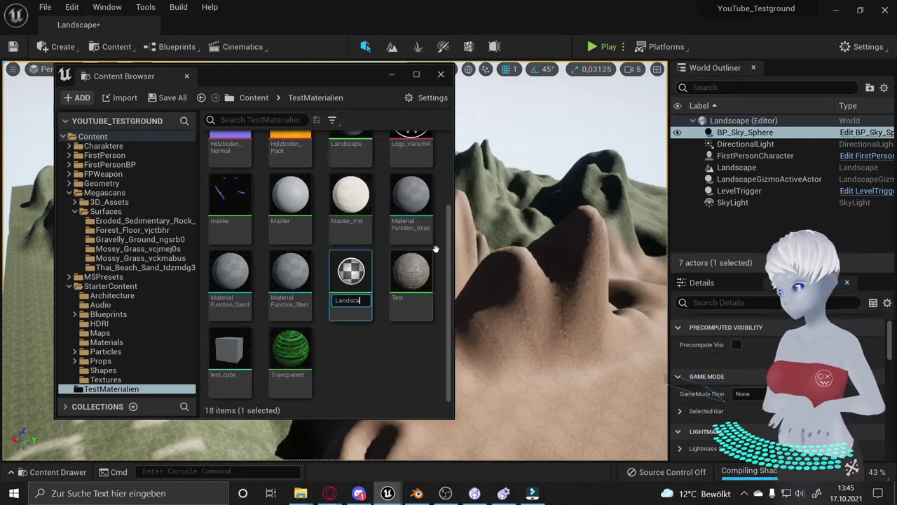
type("pe_Neu")
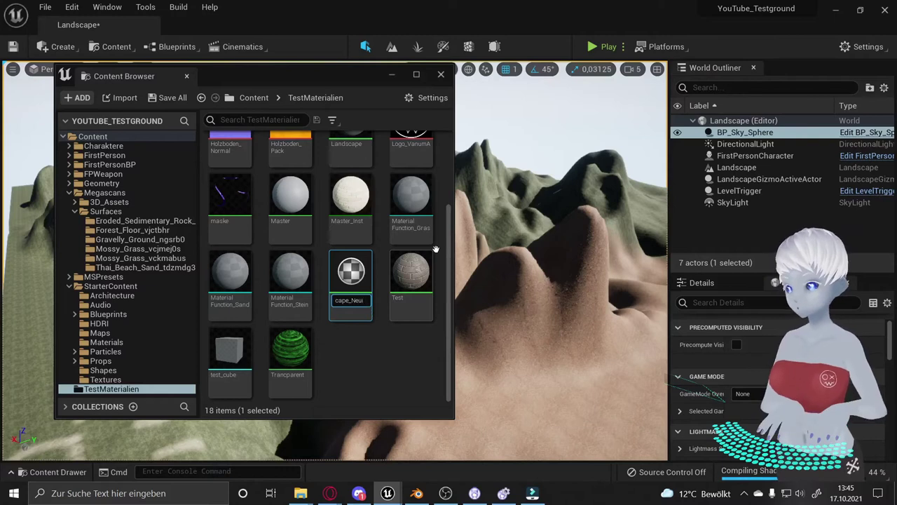
key("Return")
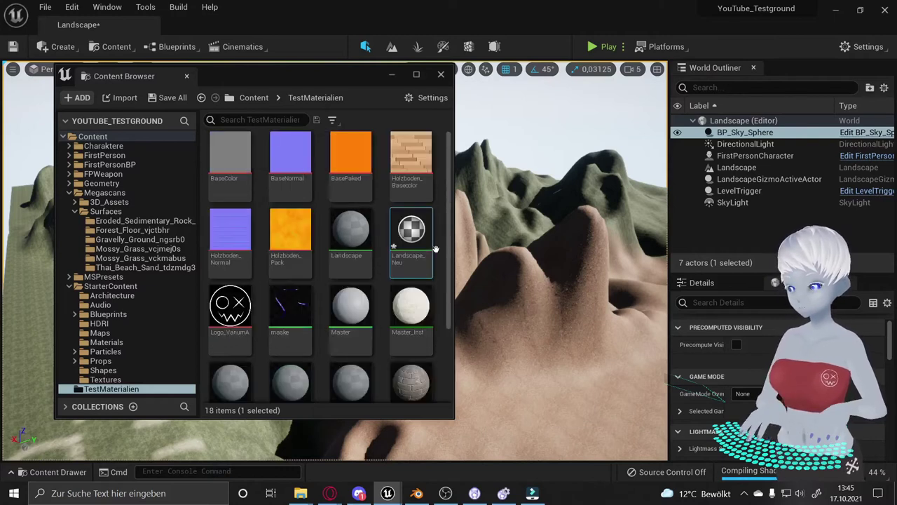
double_click(417, 236)
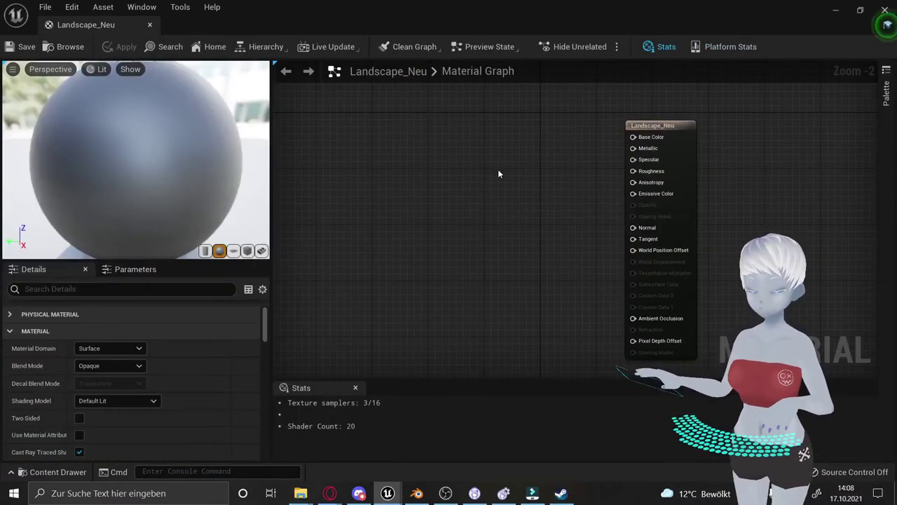
Drag MaterialFunction_Stein, MaterialFunction_Sand and MaterialFunction_Gras from the Content Browser into the Landscape_Neu graph.
double_click(158, 40)
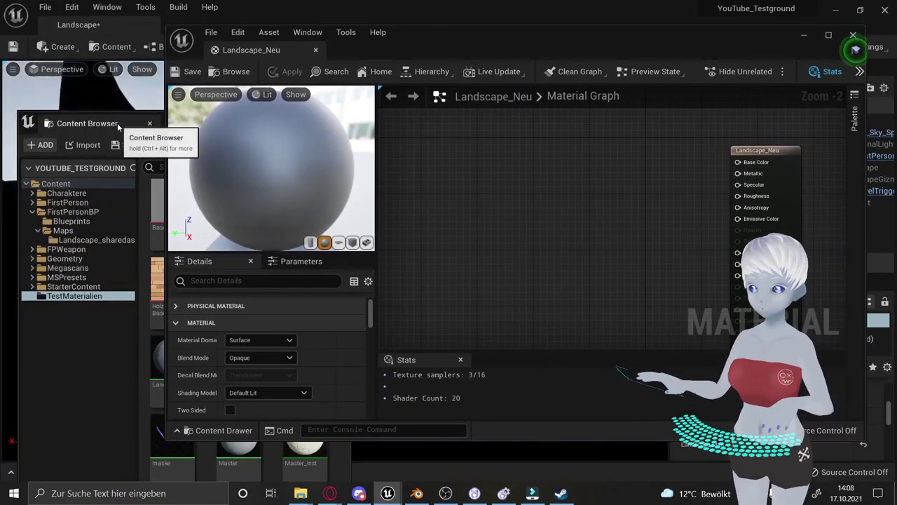
left_click(118, 126)
scroll(312, 376, "down", 2)
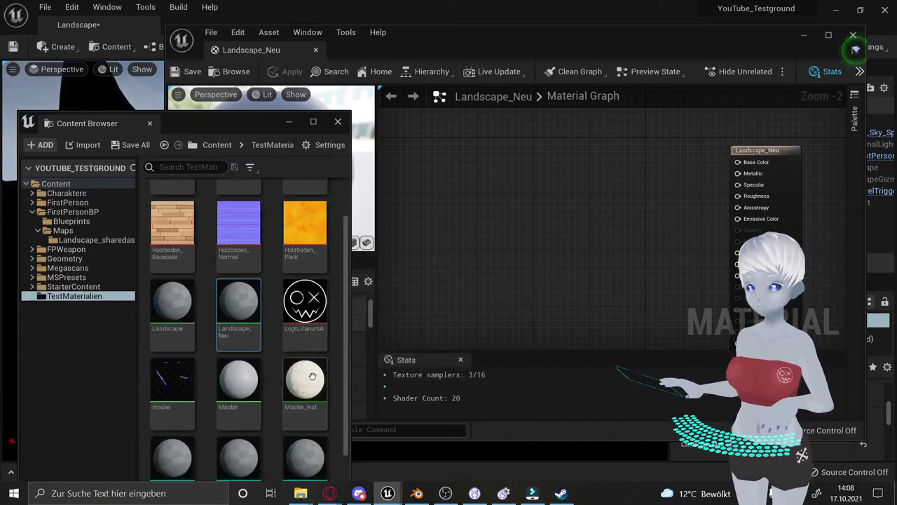
scroll(312, 378, "down", 1)
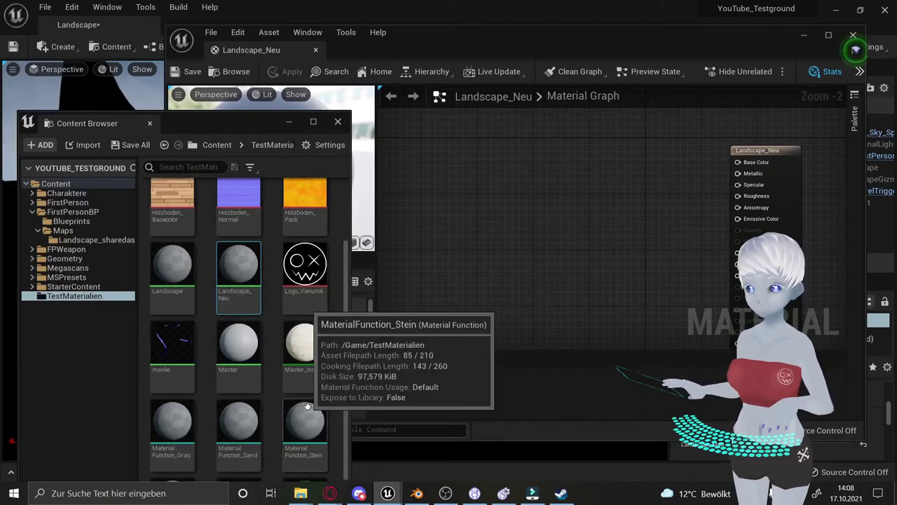
scroll(306, 407, "down", 1)
mouse_move(307, 351)
left_mouse_down()
mouse_move(178, 374)
mouse_move(490, 218)
left_mouse_up()
left_click_drag(614, 32, 466, 4)
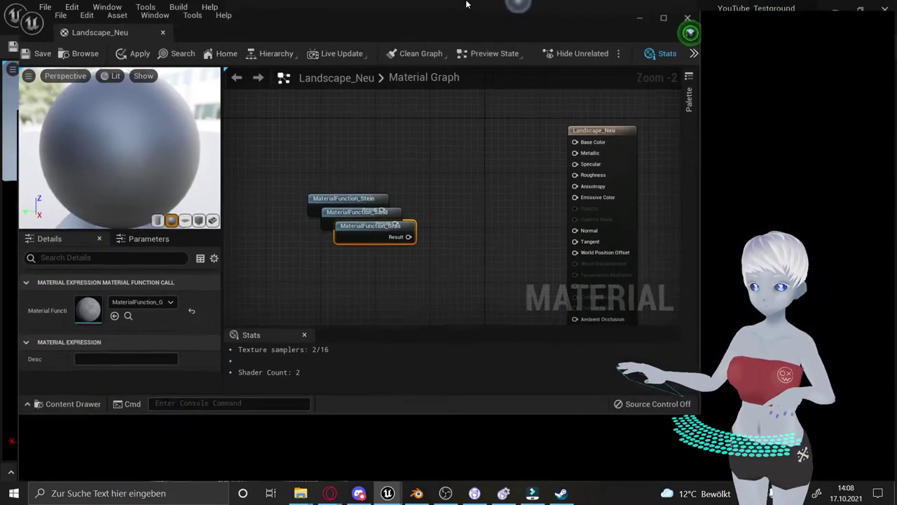
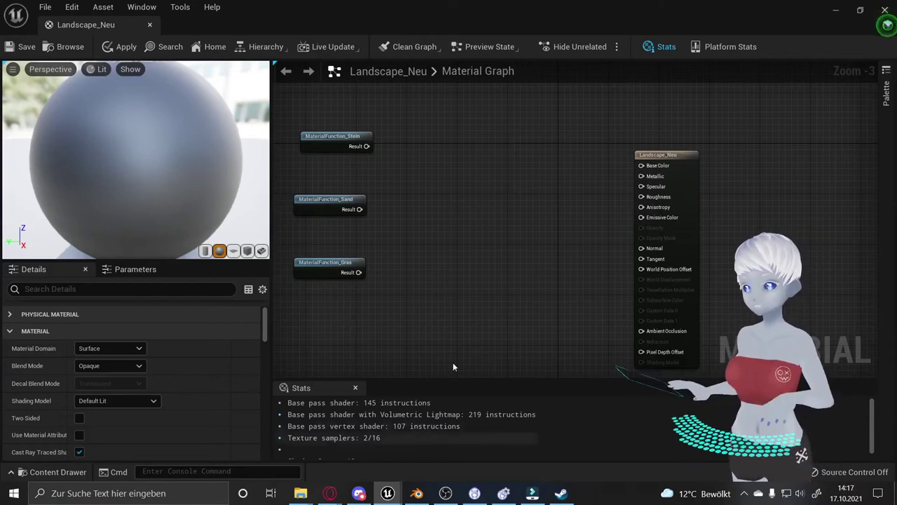
Place a WorldAlignedBlend node in the Landscape_Neu graph, below the Stein, Sand and Gras functions.
right_click(441, 196)
type("w")
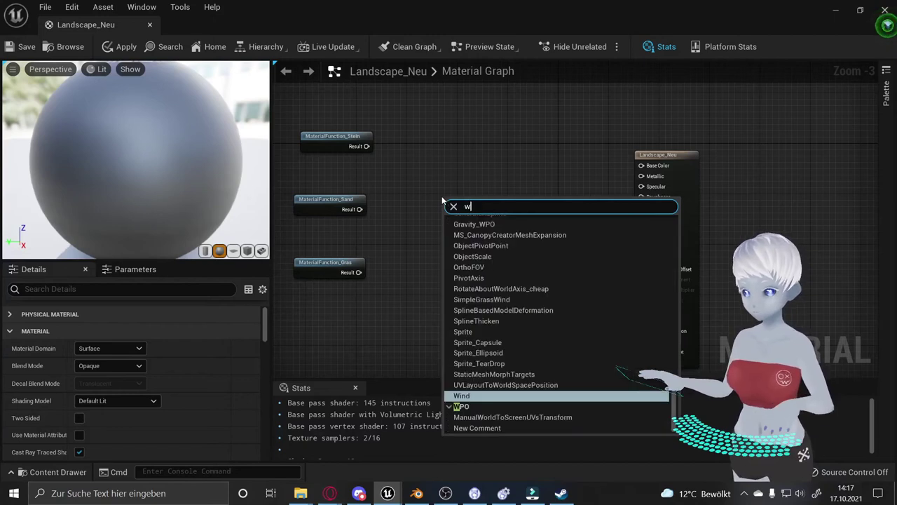
type("orld")
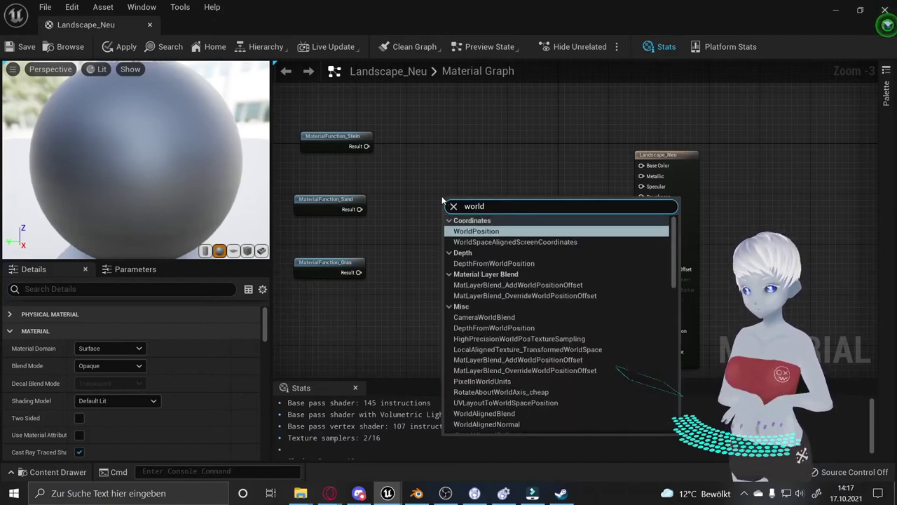
type("a")
key("Return")
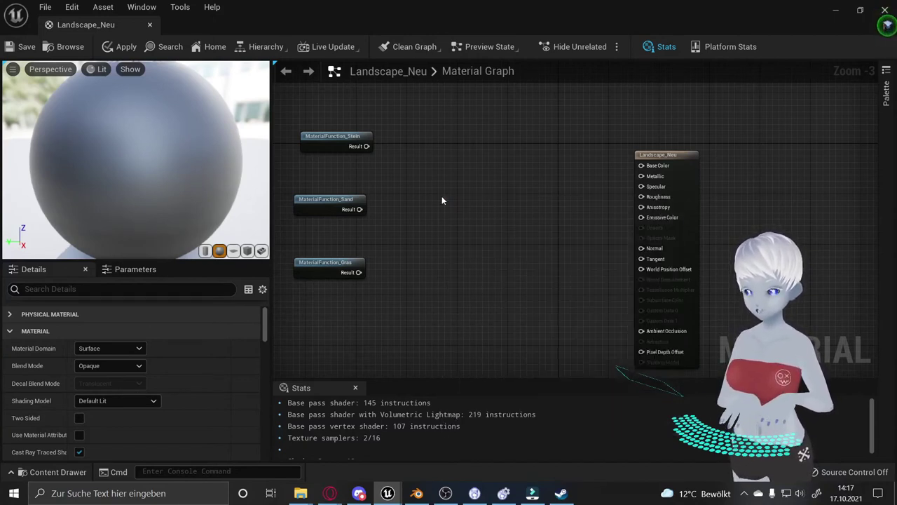
left_click_drag(445, 196, 430, 258)
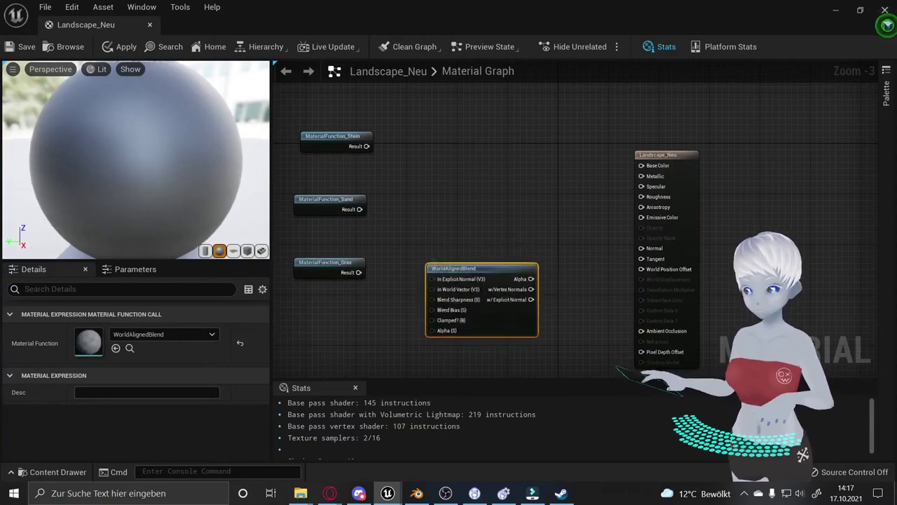
right_click_drag(473, 221, 489, 121)
left_click_drag(481, 165, 474, 198)
scroll(454, 205, "up", 2)
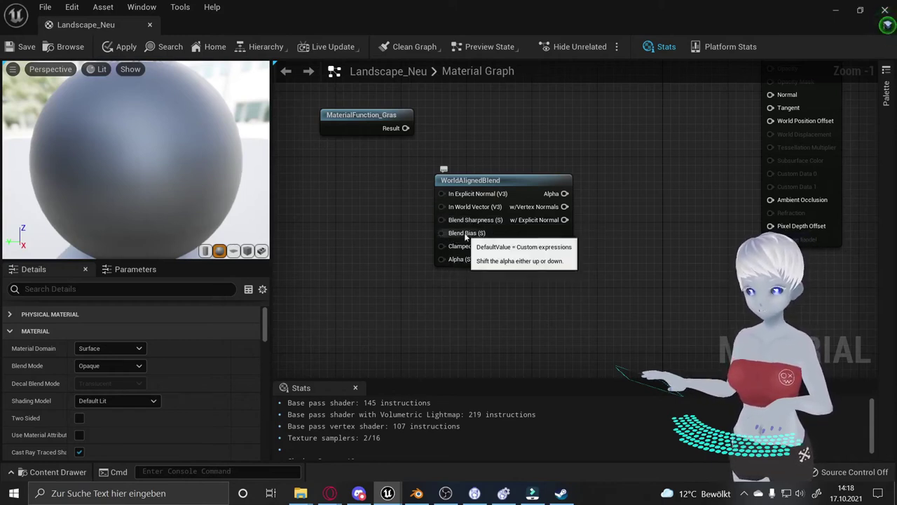
Add two Constant nodes and wire them into WorldAlignedBlend's Blend Sharpness and Blend Bias.
left_click(354, 221)
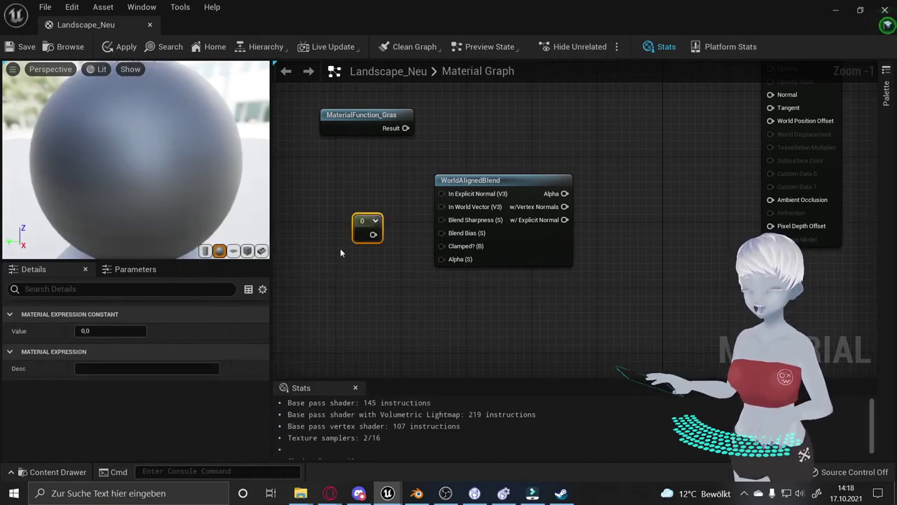
left_click(361, 202)
left_click_drag(368, 231, 359, 247)
mouse_move(371, 199)
left_mouse_down()
mouse_move(347, 197)
mouse_move(440, 221)
left_mouse_up()
left_click_drag(363, 250, 428, 232)
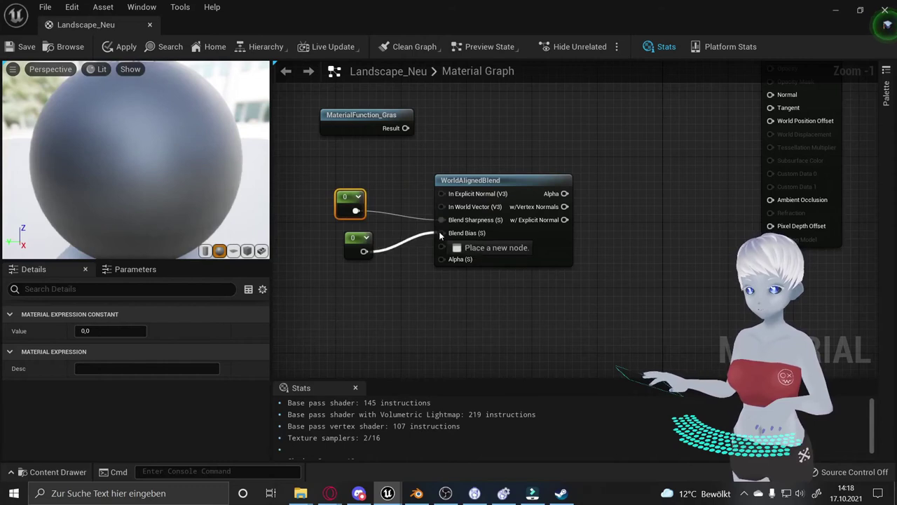
Convert the upper constant into a scalar parameter named SharpnesStein.
right_click(350, 210)
left_click(392, 217)
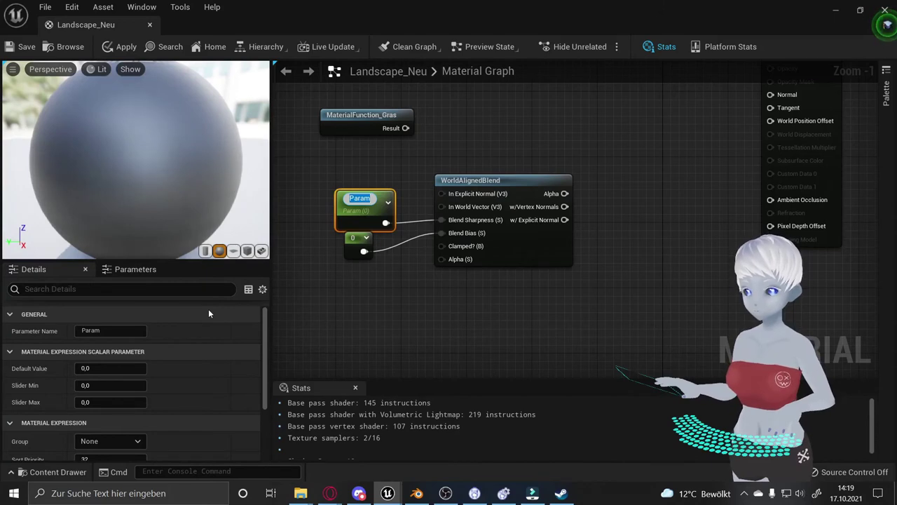
type("SharpnesStein")
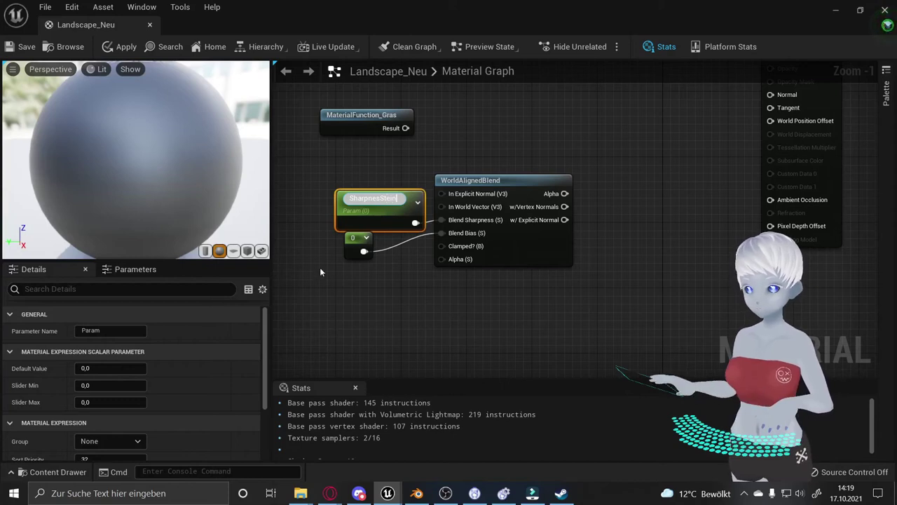
left_click(354, 238)
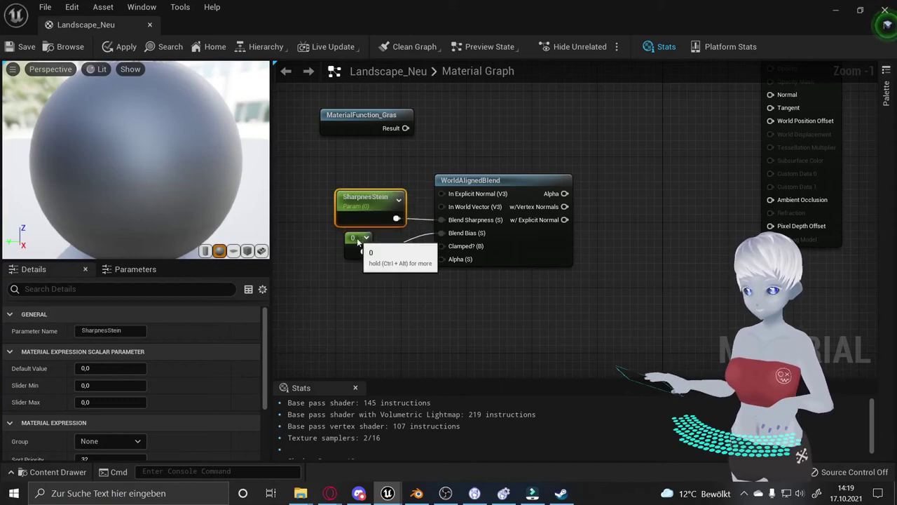
Convert the lower constant into a scalar parameter named BiasStein.
right_click(359, 241)
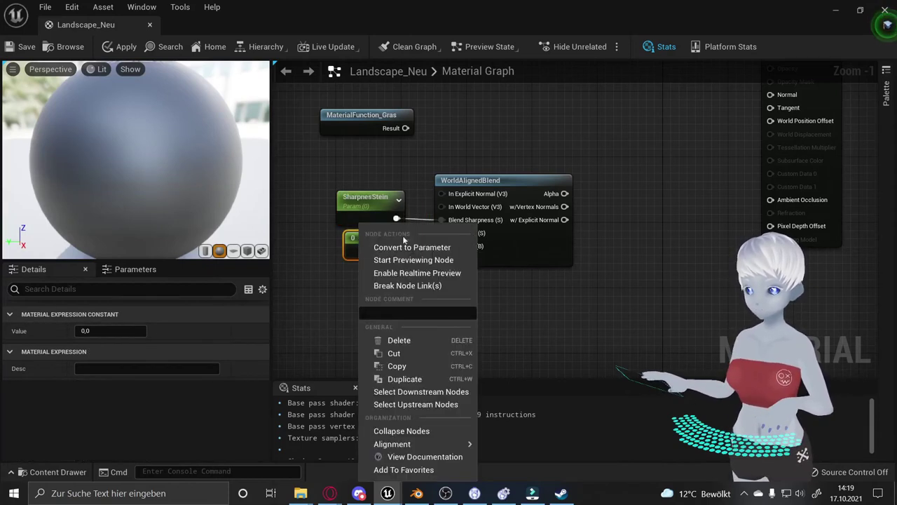
left_click(410, 246)
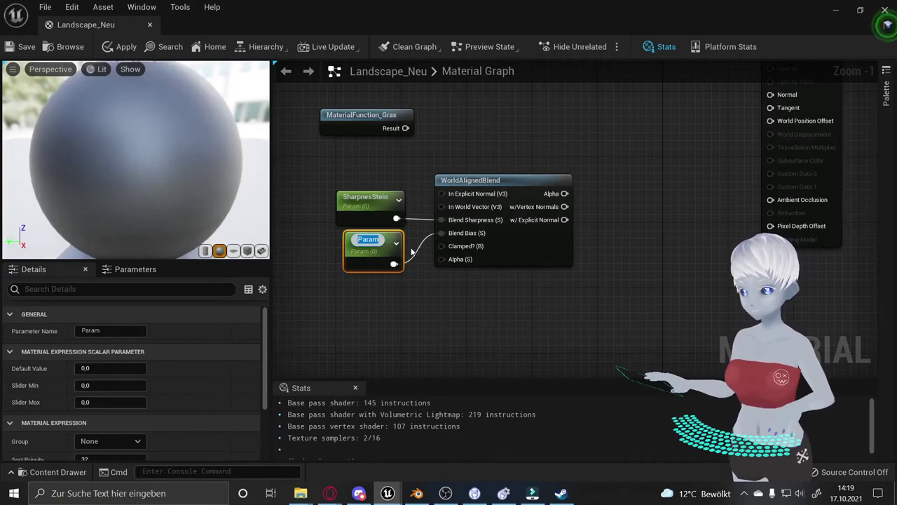
type("Bias")
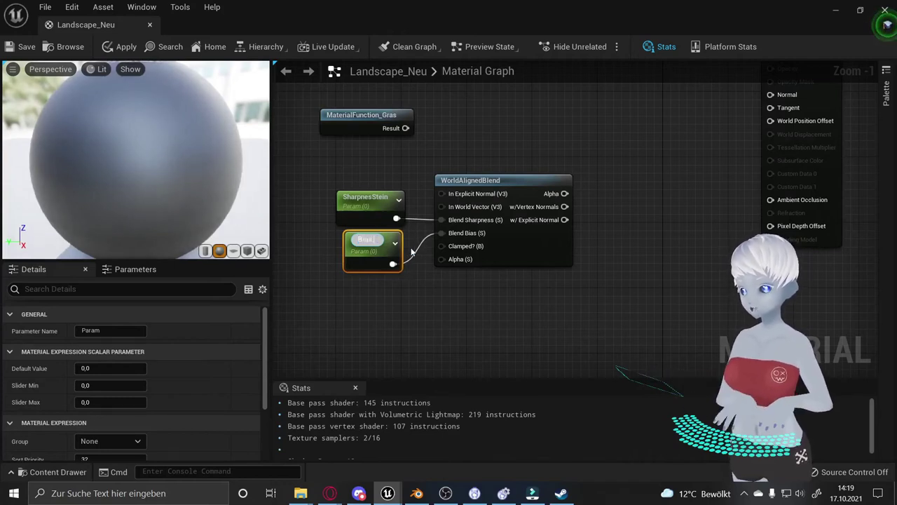
key("BackSpace")
key("BackSpace")
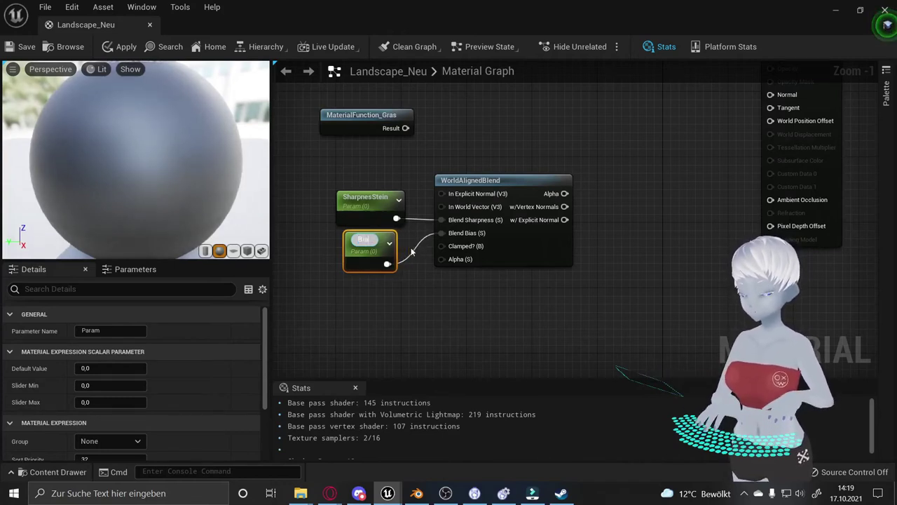
type("sStein")
key("Return")
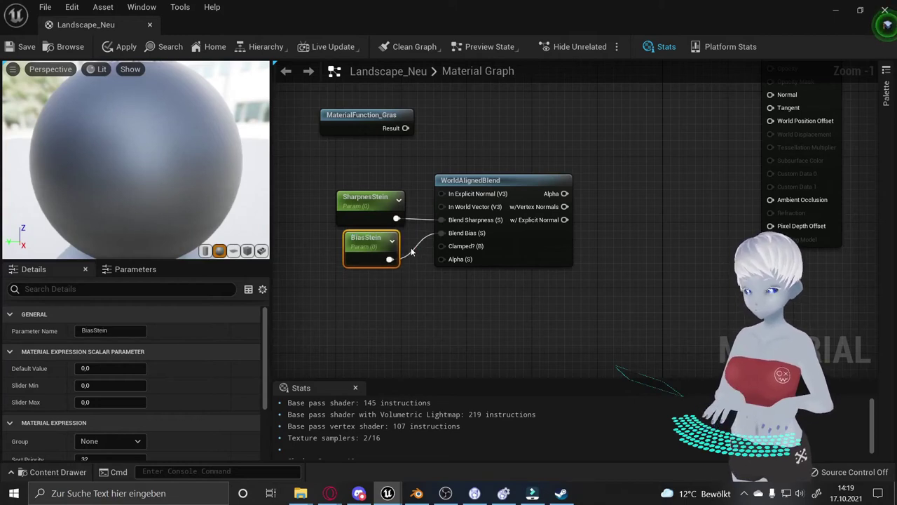
right_click_drag(373, 164, 483, 261)
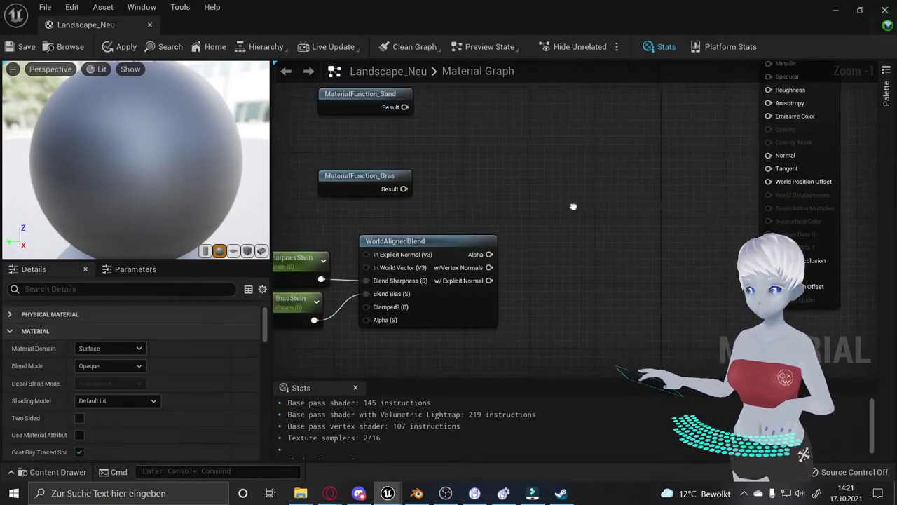
Add a BlendMaterialAttributes node fed by WorldAlignedBlend's explicit-normal output as Alpha.
mouse_move(448, 270)
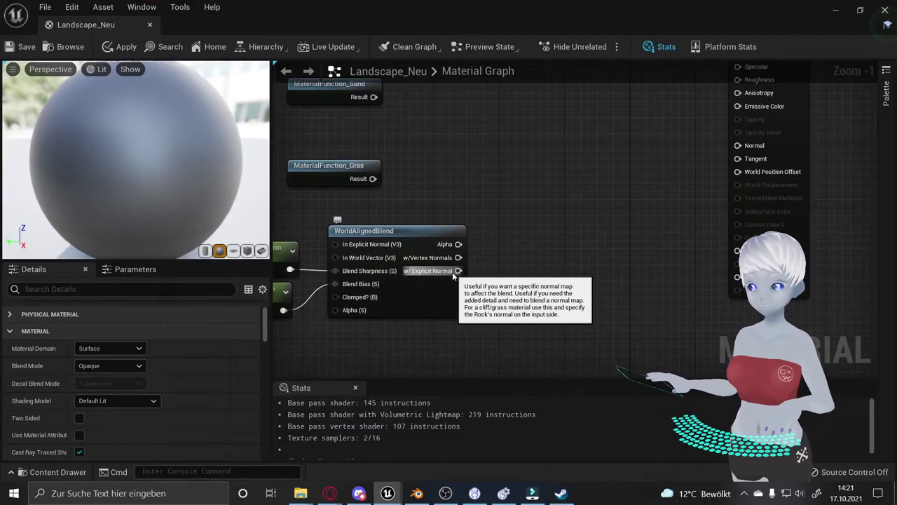
left_click_drag(457, 270, 588, 259)
type("bl")
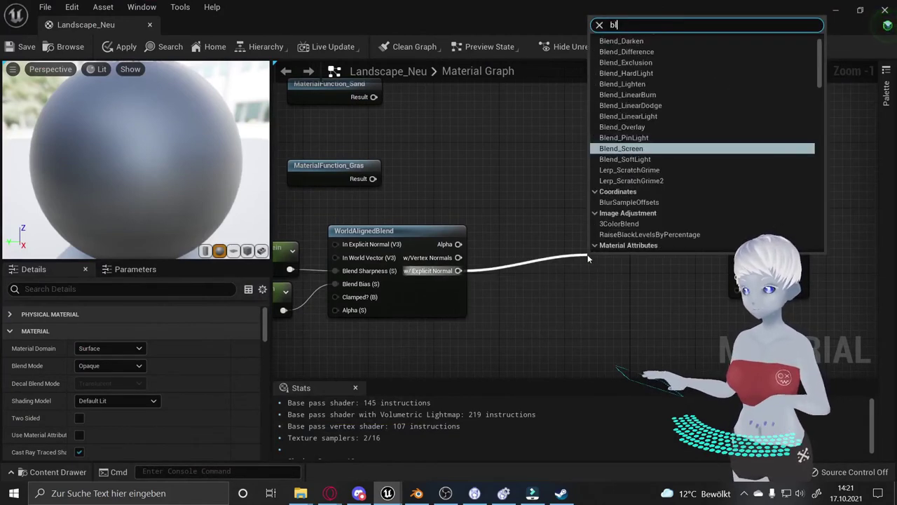
type("end")
type(" l")
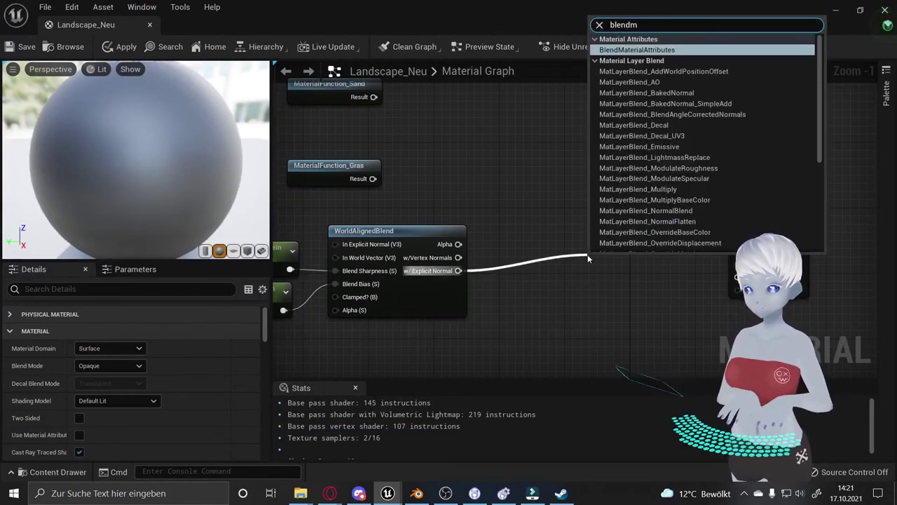
type("a")
key("BackSpace")
key("BackSpace")
key("BackSpace")
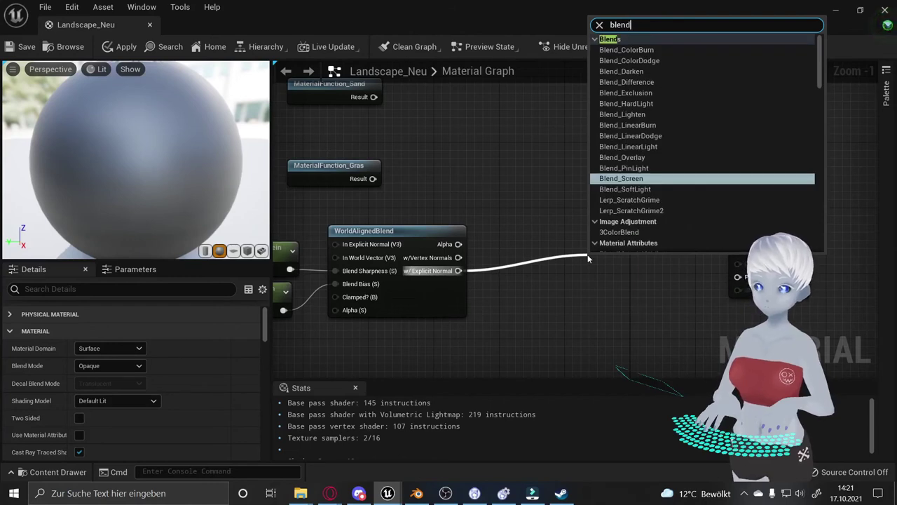
type("ma")
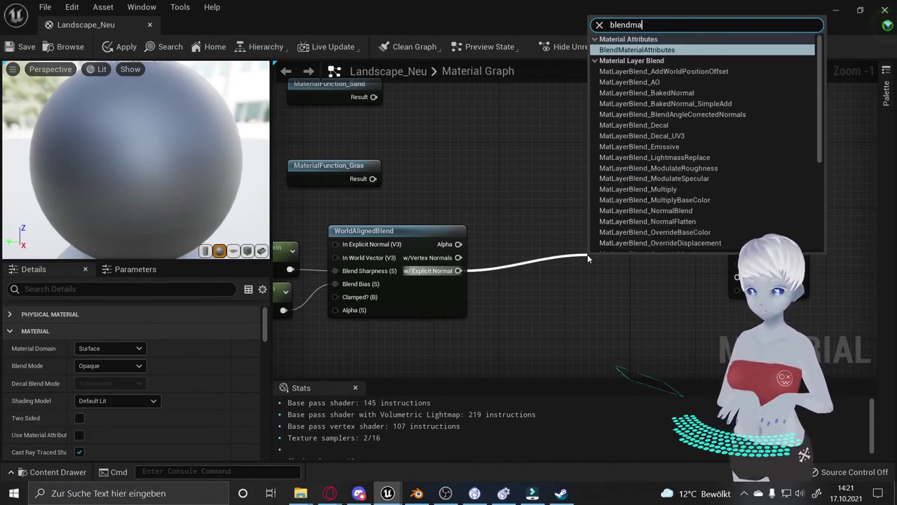
key("Return")
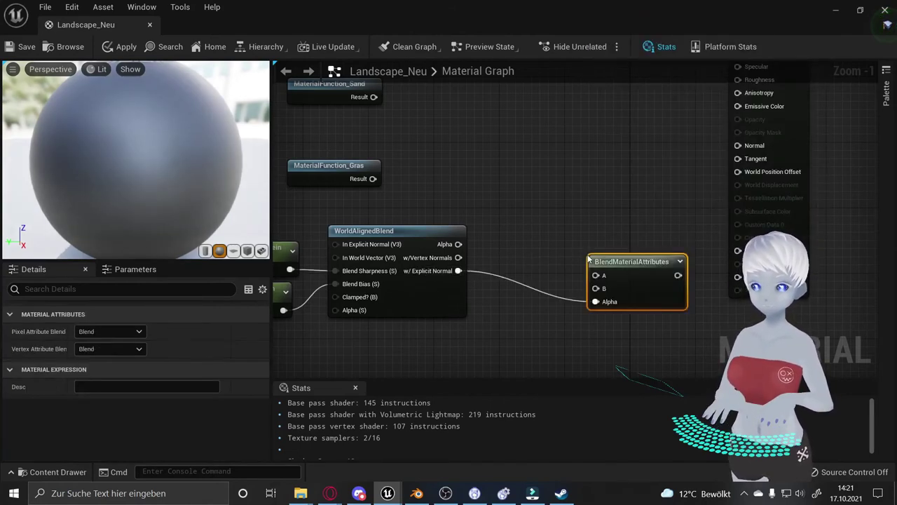
Stack Gras, Stein and Sand, then wire Sand into blend input A and Stein into B.
right_click_drag(340, 139, 375, 275)
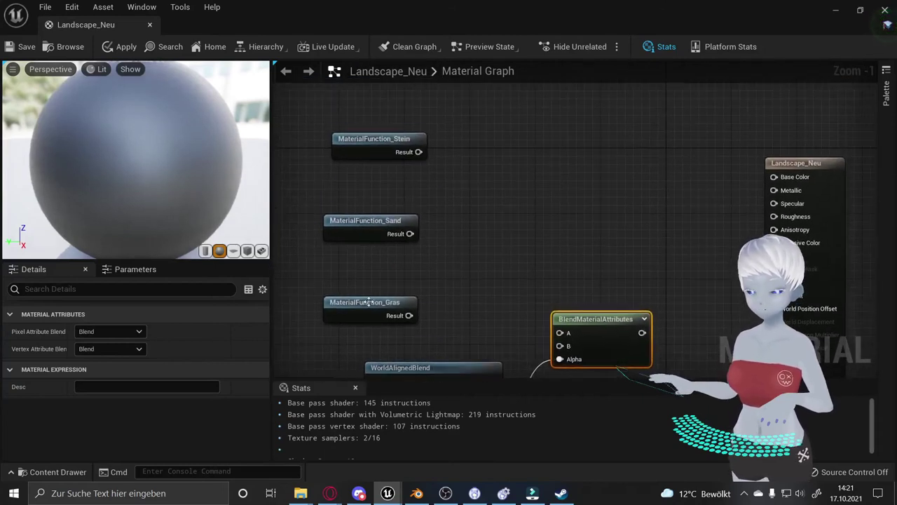
left_click_drag(372, 303, 378, 107)
left_click_drag(381, 144, 382, 176)
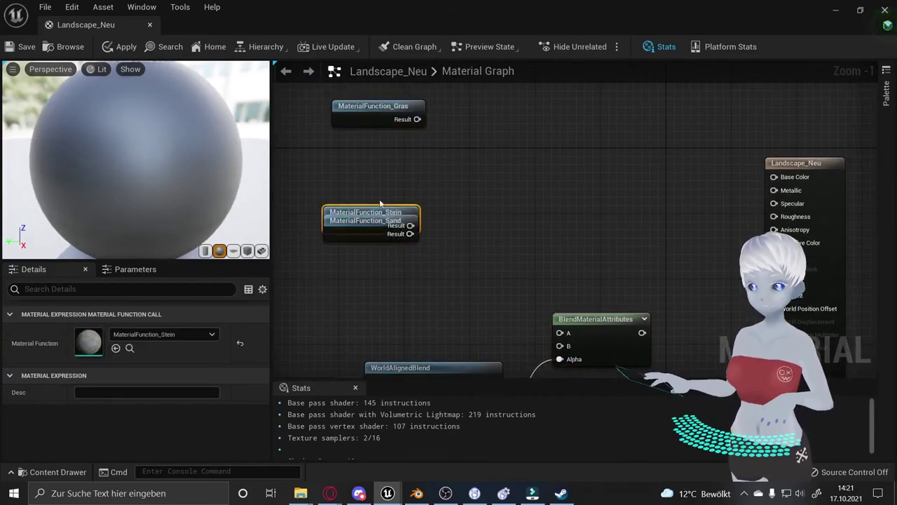
left_click_drag(375, 222, 375, 255)
right_click_drag(410, 266, 412, 202)
left_click_drag(412, 201, 565, 270)
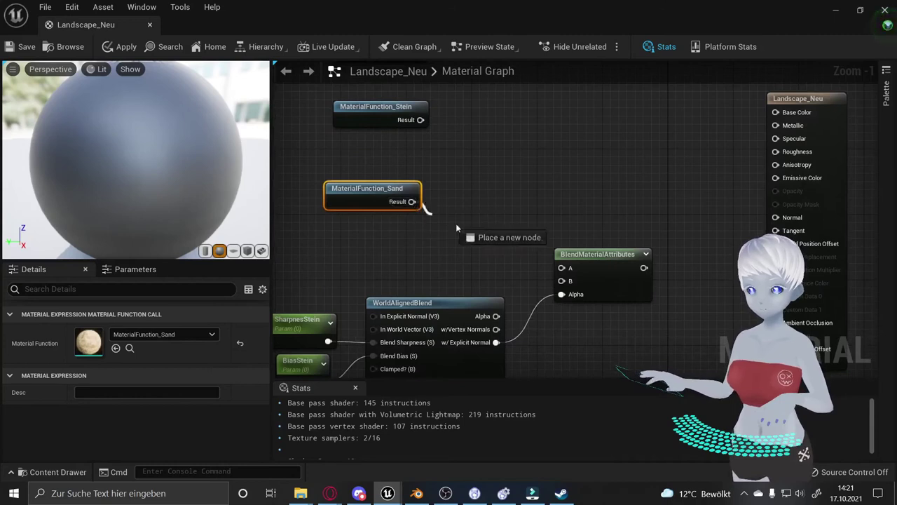
left_click_drag(420, 120, 562, 280)
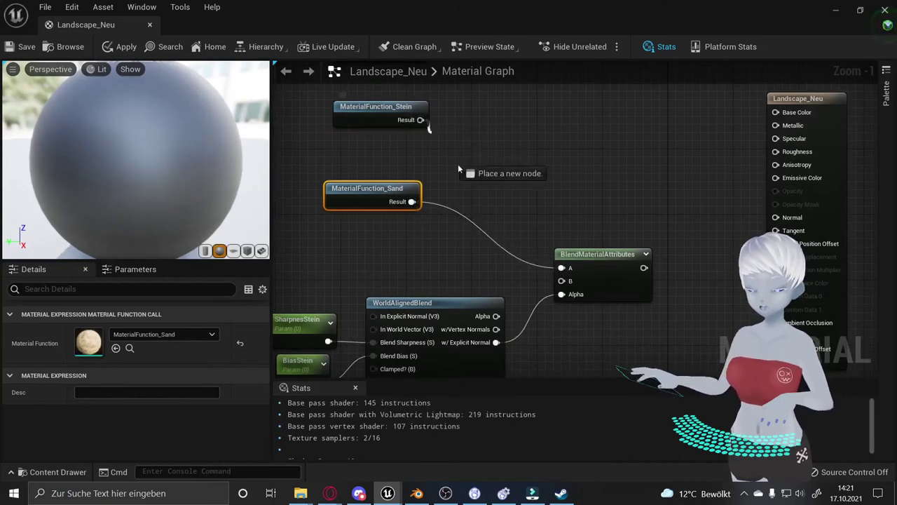
mouse_move(396, 121)
left_mouse_down()
mouse_move(388, 265)
mouse_move(392, 168)
left_mouse_up()
Set SharpnesStein's default value to 30 and BiasStein's to -50.
scroll(566, 140, "down", 2)
left_click_drag(567, 141, 363, 271)
mouse_move(654, 291)
right_mouse_down()
mouse_move(498, 259)
mouse_move(566, 256)
right_mouse_up()
left_click(497, 259)
left_click_drag(555, 287, 365, 200)
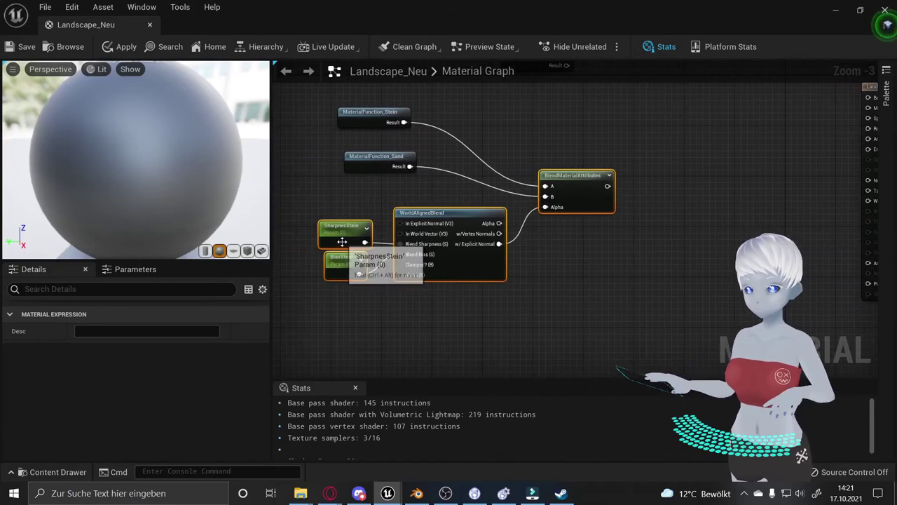
left_click(341, 237)
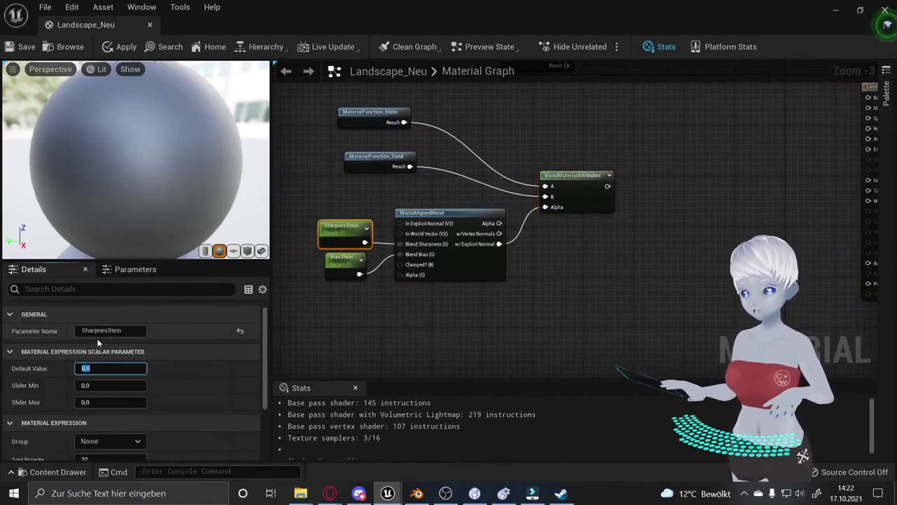
key("Return")
left_click(342, 261)
type("-50")
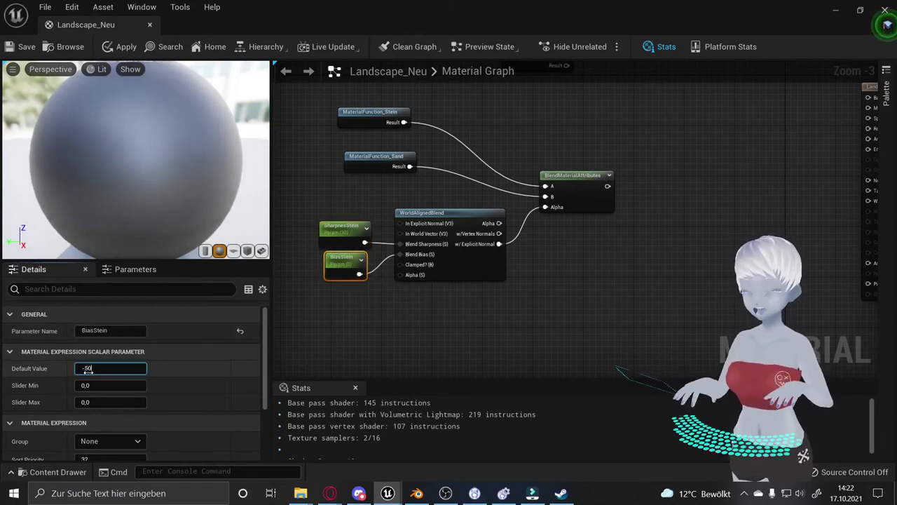
key("Return")
right_click_drag(388, 333, 370, 374)
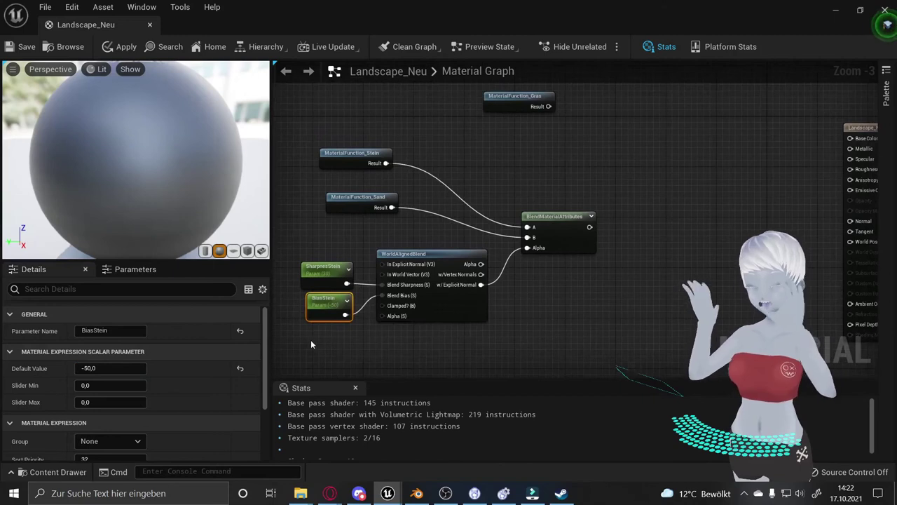
Duplicate the WorldAlignedBlend, parameter and blend group and place the copy beside the Gras function.
left_click_drag(312, 344, 440, 248)
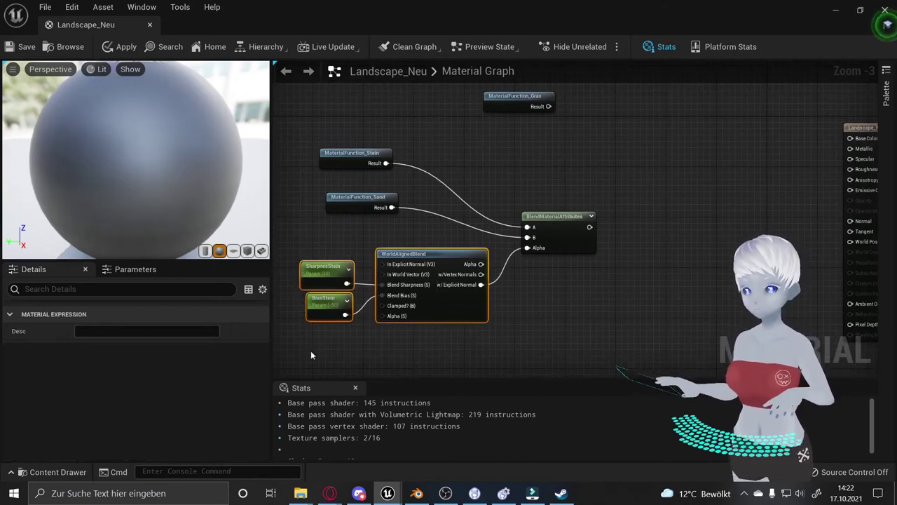
key("ctrl+d")
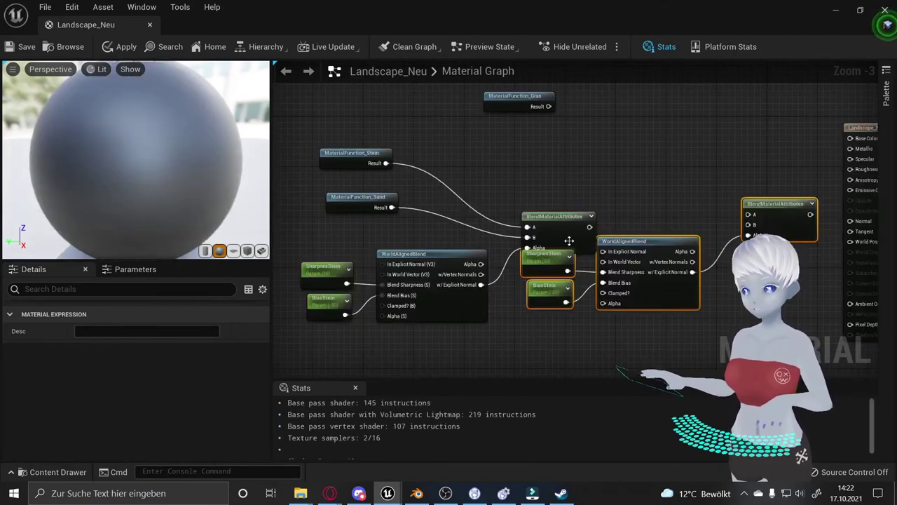
mouse_move(745, 204)
left_mouse_down()
mouse_move(600, 132)
mouse_move(527, 341)
left_mouse_up()
scroll(527, 342, "down", 2)
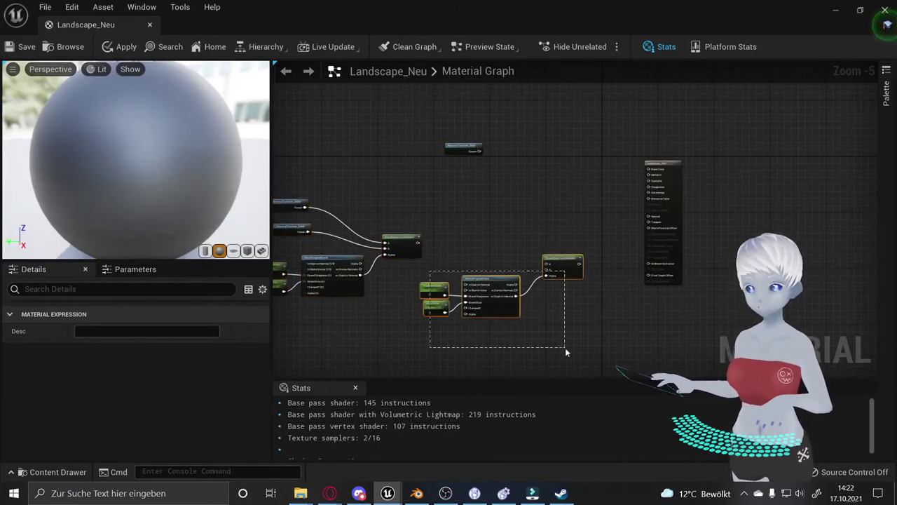
left_click_drag(566, 280, 449, 160)
right_click_drag(455, 190, 529, 221)
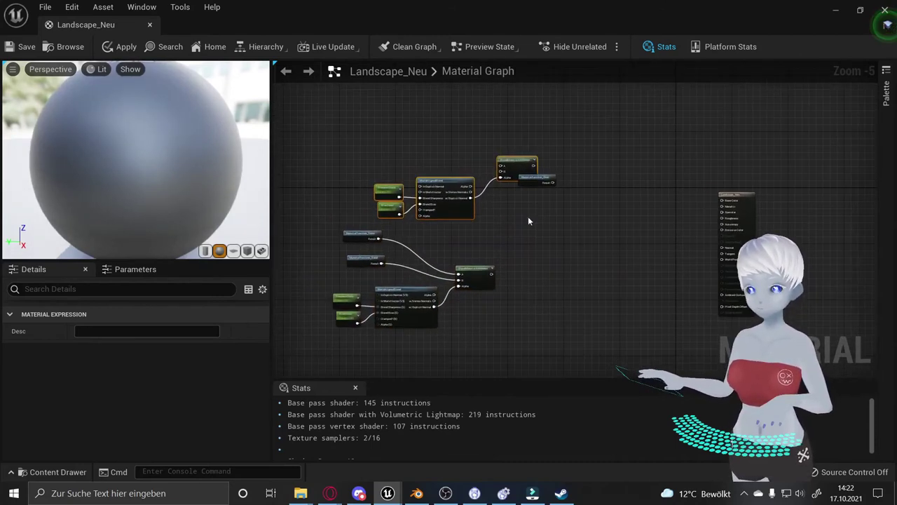
left_click_drag(423, 181, 433, 167)
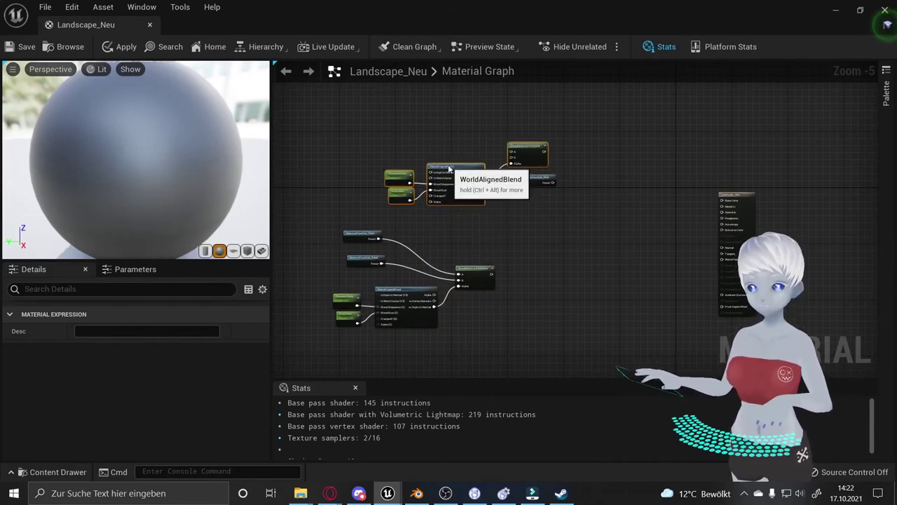
mouse_move(517, 180)
left_mouse_down()
mouse_move(427, 145)
mouse_move(532, 205)
left_mouse_up()
left_click_drag(527, 163, 529, 185)
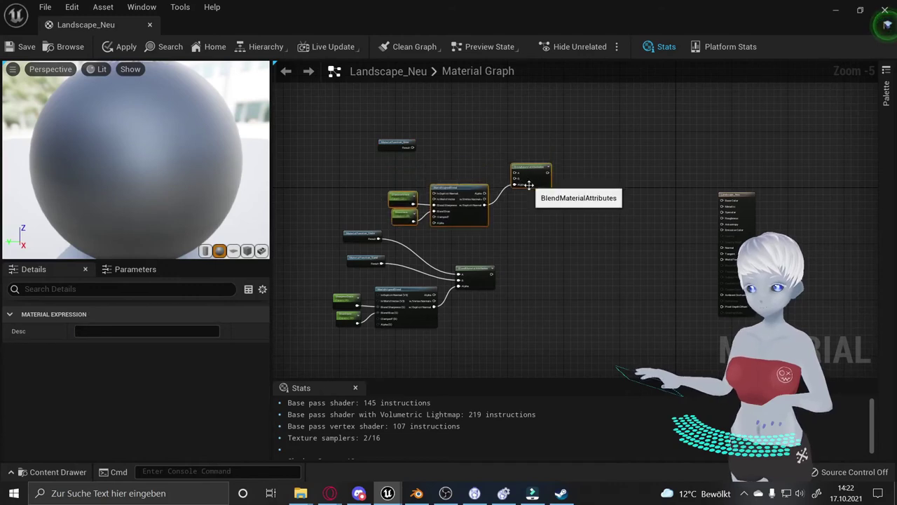
scroll(506, 230, "up", 3)
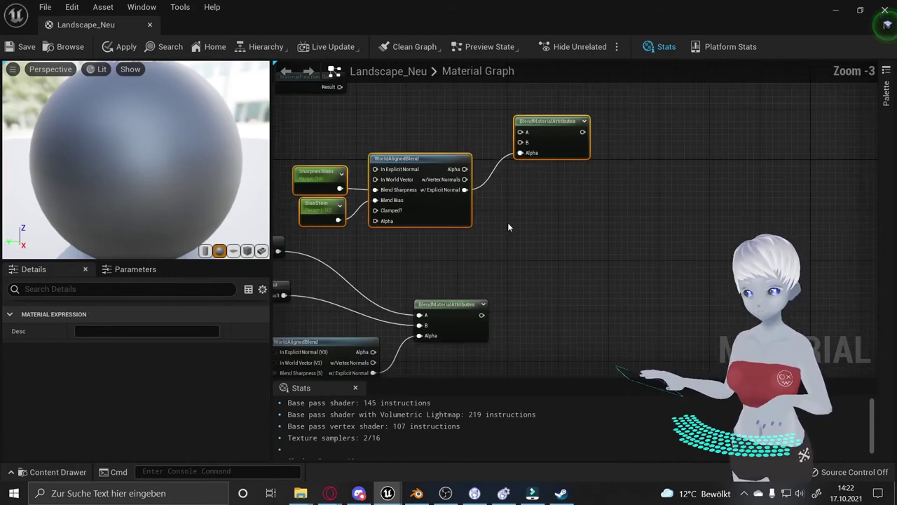
scroll(548, 223, "down", 2)
Feed the Sand–Stein blend into the new blend and plug Gras into its input A.
left_click_drag(522, 298, 529, 251)
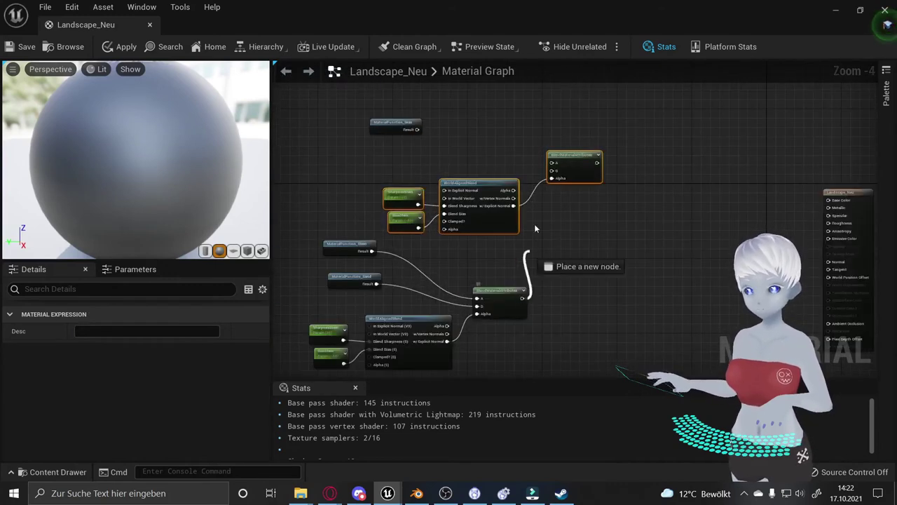
left_click_drag(555, 172, 553, 170)
left_click_drag(417, 130, 551, 164)
right_click_drag(637, 191, 602, 188)
Set the duplicated sharpness parameter to 50 and the bias parameter to 20.
left_click(367, 190)
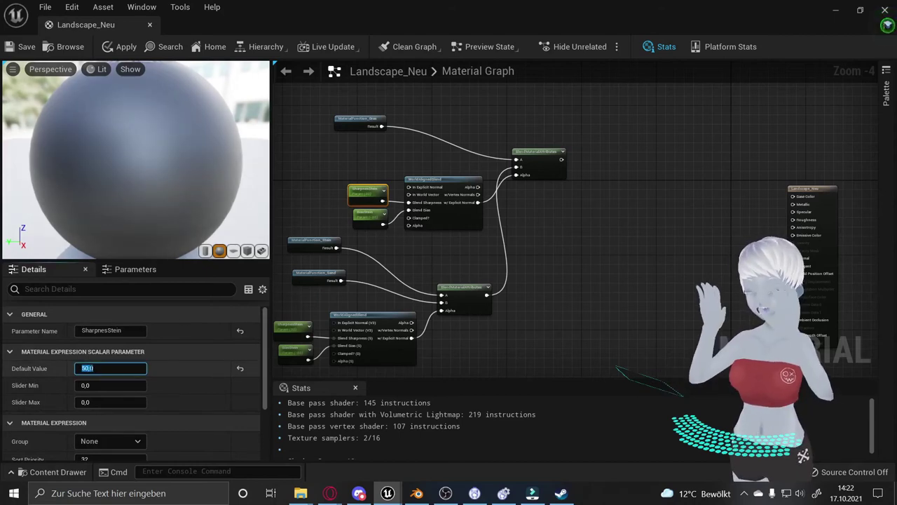
key("Return")
left_click(369, 214)
left_click(139, 371)
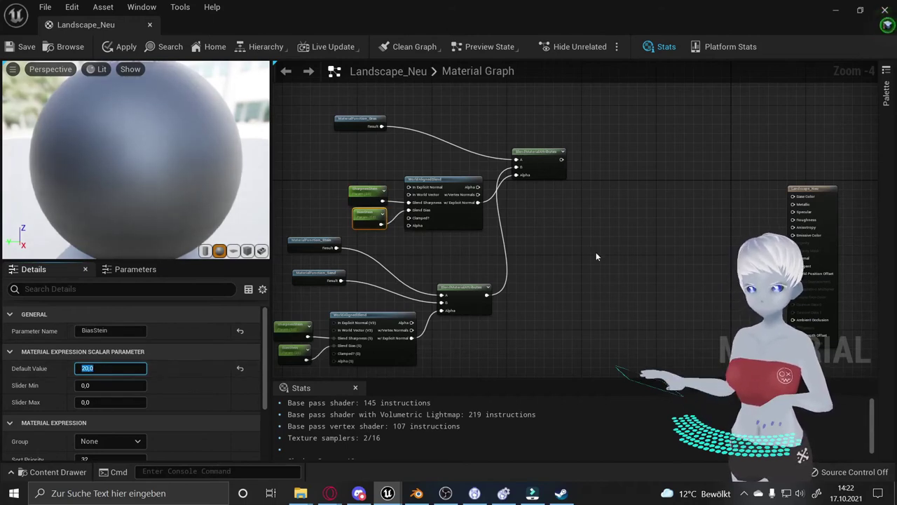
right_click_drag(543, 251, 478, 212)
Add a BreakMaterialAttributes node from the final blend's output.
mouse_move(473, 166)
left_mouse_down()
mouse_move(482, 207)
mouse_move(539, 213)
left_mouse_up()
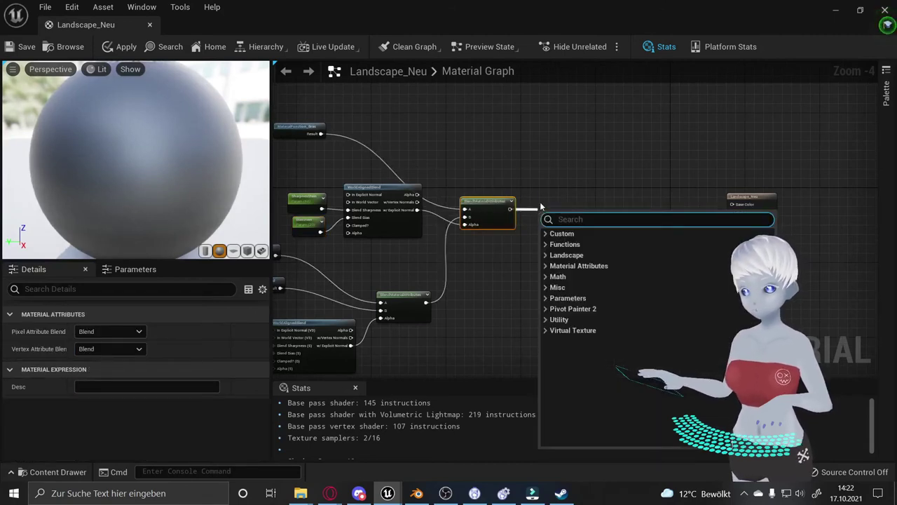
type("bre")
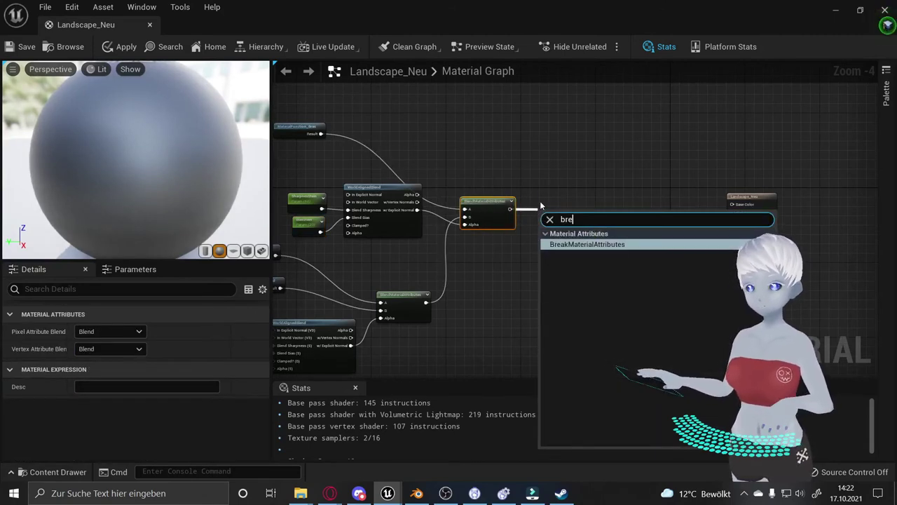
key("Return")
right_click_drag(669, 189, 502, 155)
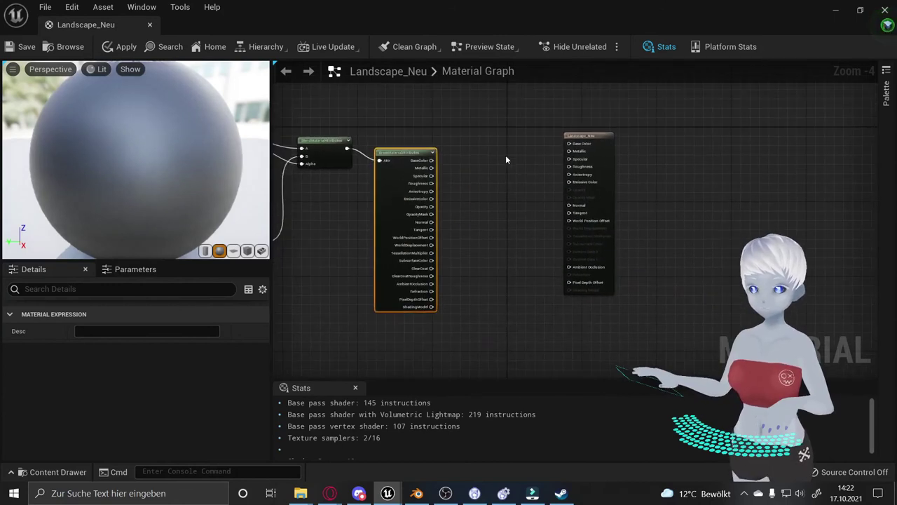
scroll(502, 155, "up", 2)
Connect BaseColor, Roughness, Normal and AmbientOcclusion to the material's result node.
left_click_drag(391, 162, 609, 139)
left_click_drag(391, 196, 592, 172)
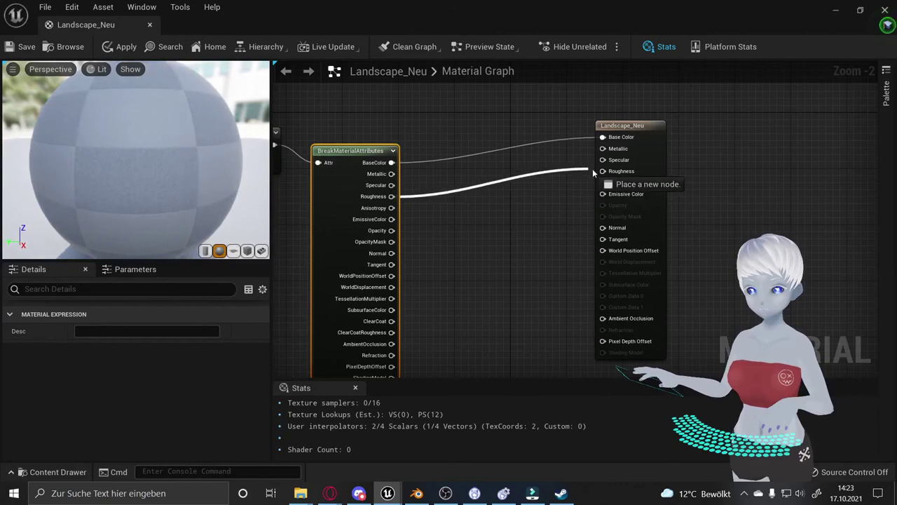
left_click_drag(391, 253, 611, 238)
left_click_drag(391, 343, 603, 318)
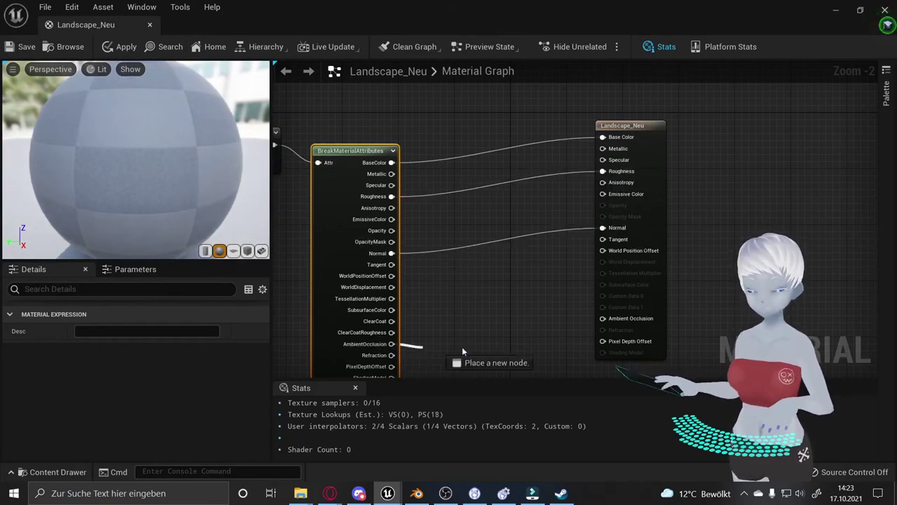
Save the Landscape_Neu material and check the layered blend on the preview sphere.
left_click(26, 48)
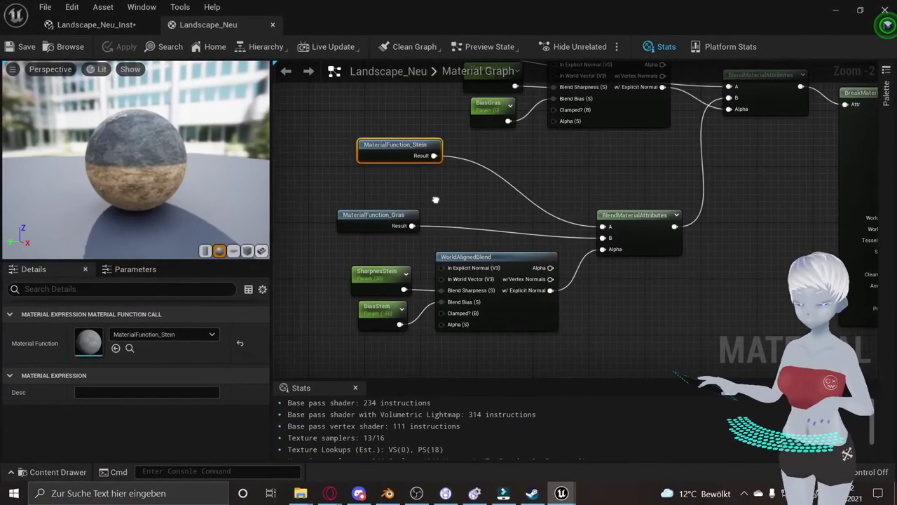
right_click_drag(434, 198, 422, 267)
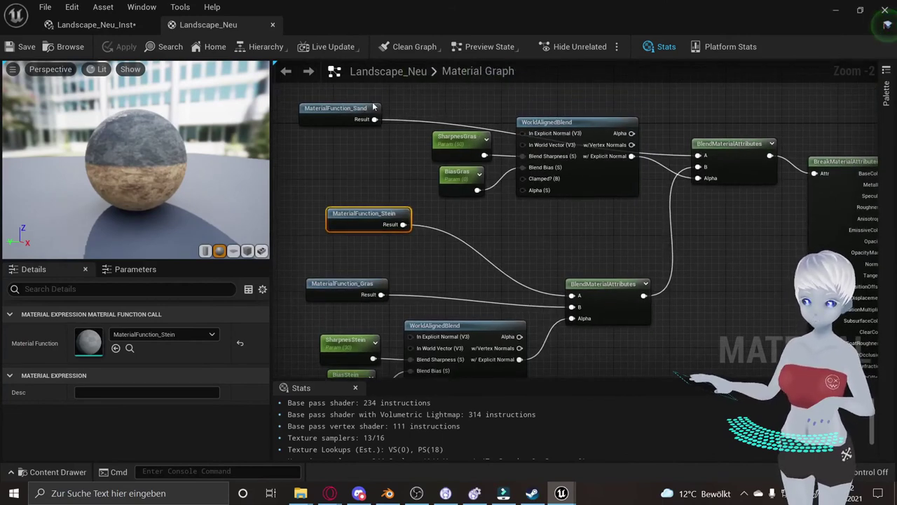
mouse_move(212, 118)
left_mouse_down()
mouse_move(168, 140)
mouse_move(243, 102)
left_mouse_up()
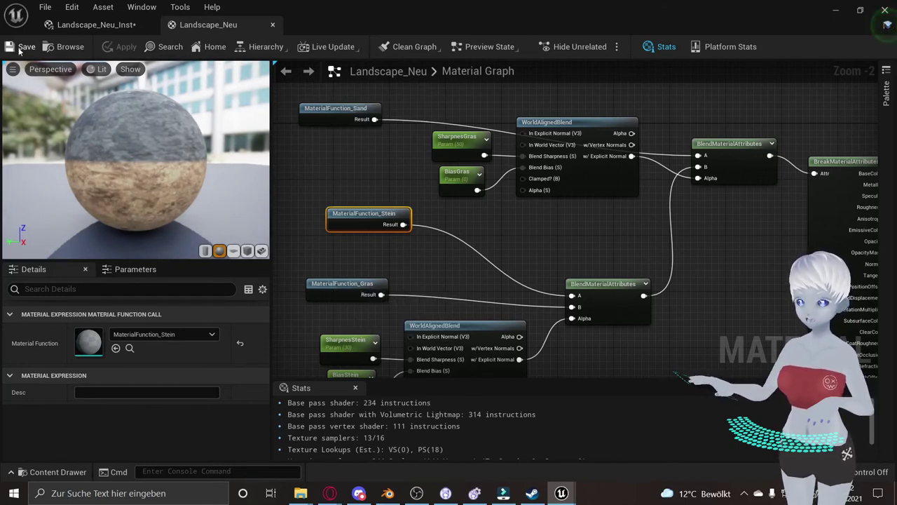
left_click(91, 25)
Bring up Landscape_Neu_Inst alongside the level viewport showing the terrain.
left_click(21, 47)
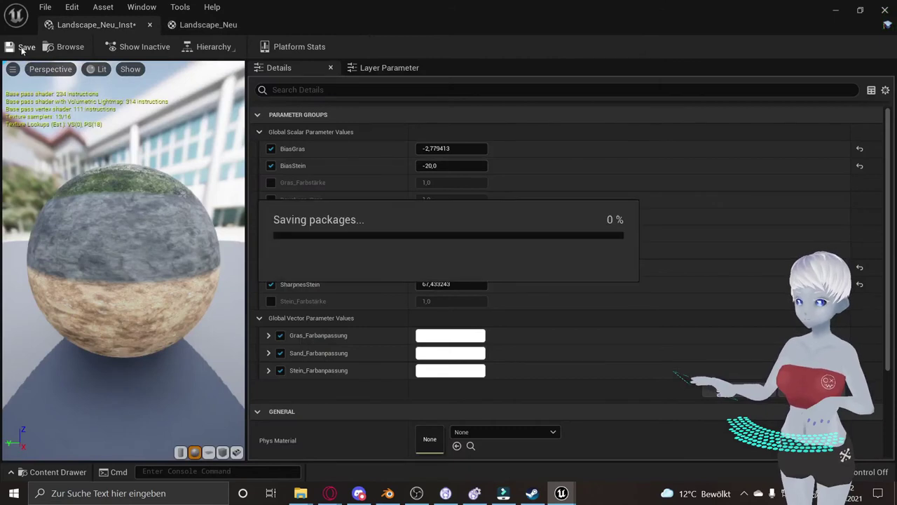
left_click_drag(358, 11, 694, 59)
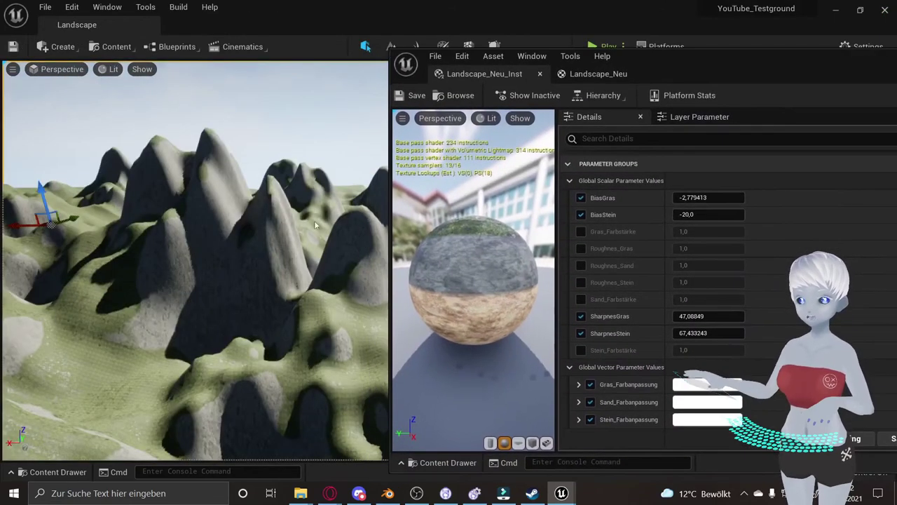
right_click_drag(210, 266, 579, 257)
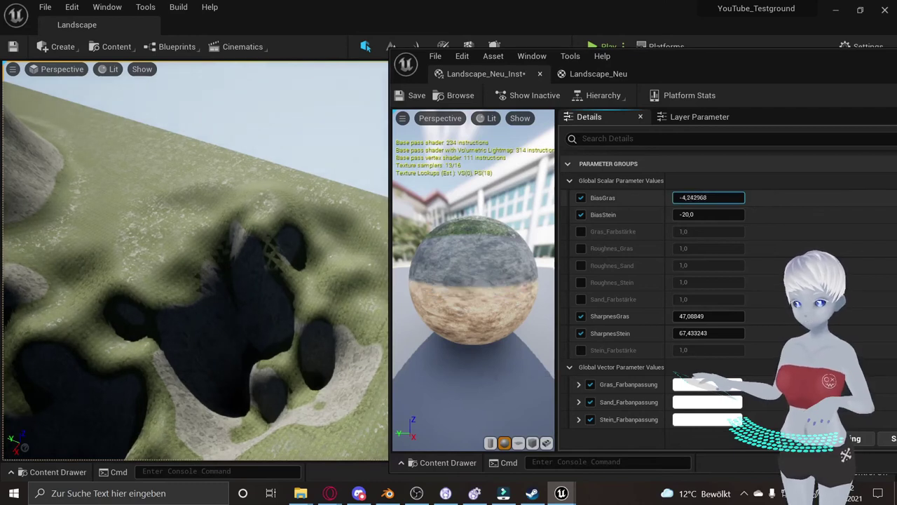
Raise BiasGras and SharpnesGras so grass covers the flatter areas, checking a peak up close.
left_click_drag(708, 197, 729, 197)
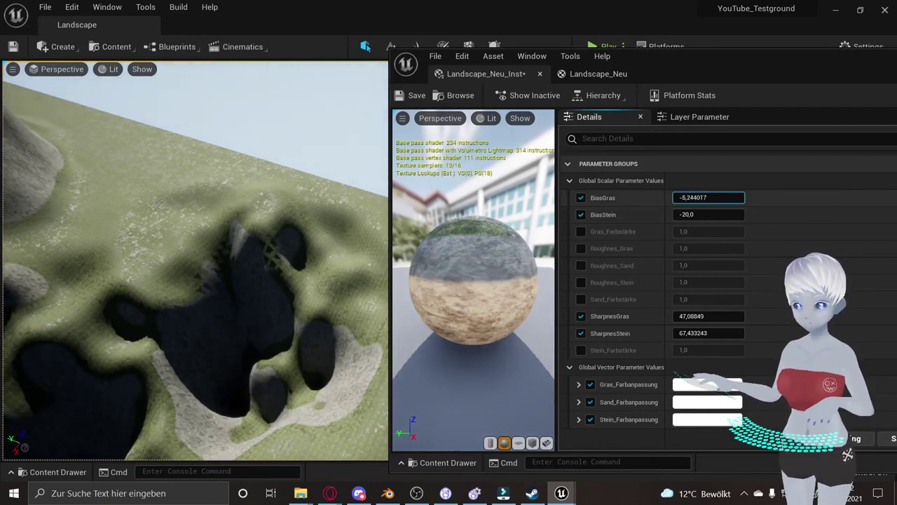
left_click_drag(705, 320, 743, 316)
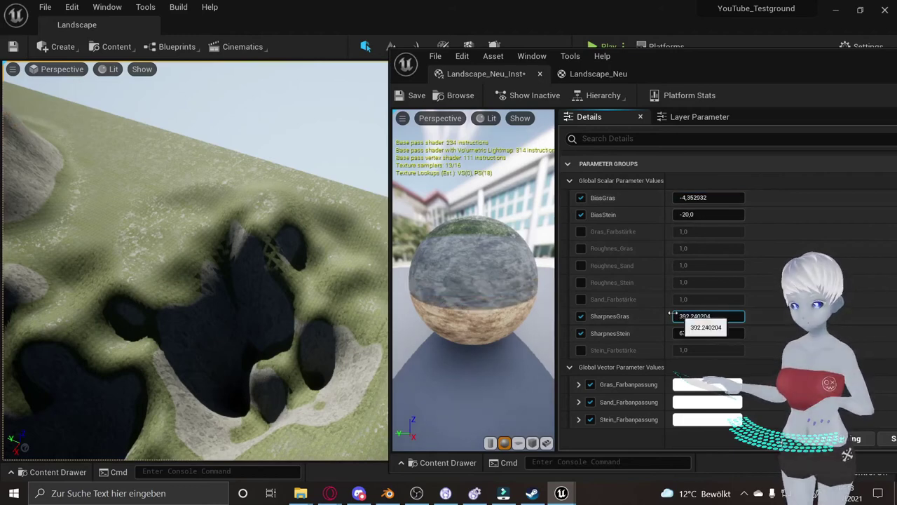
right_click_drag(175, 316, 172, 247)
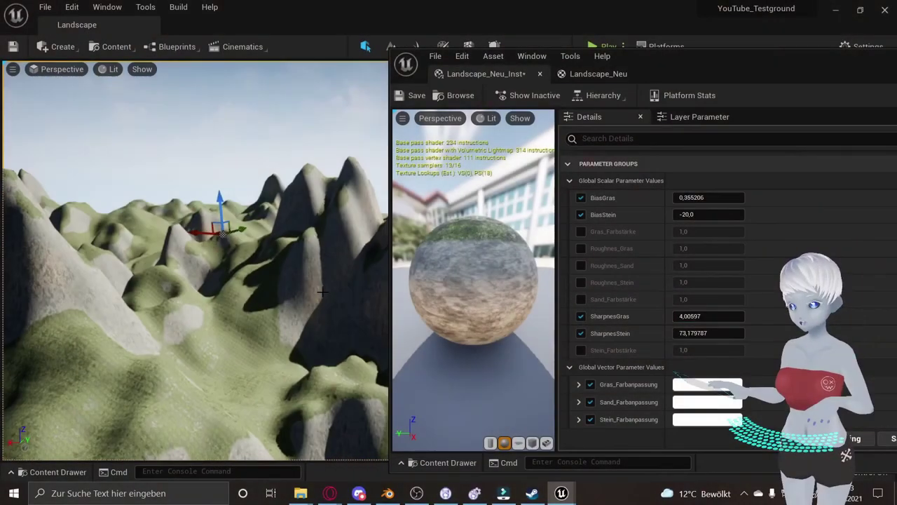
mouse_move(322, 292)
right_mouse_down()
mouse_move(317, 273)
mouse_move(210, 275)
mouse_move(210, 238)
right_mouse_up()
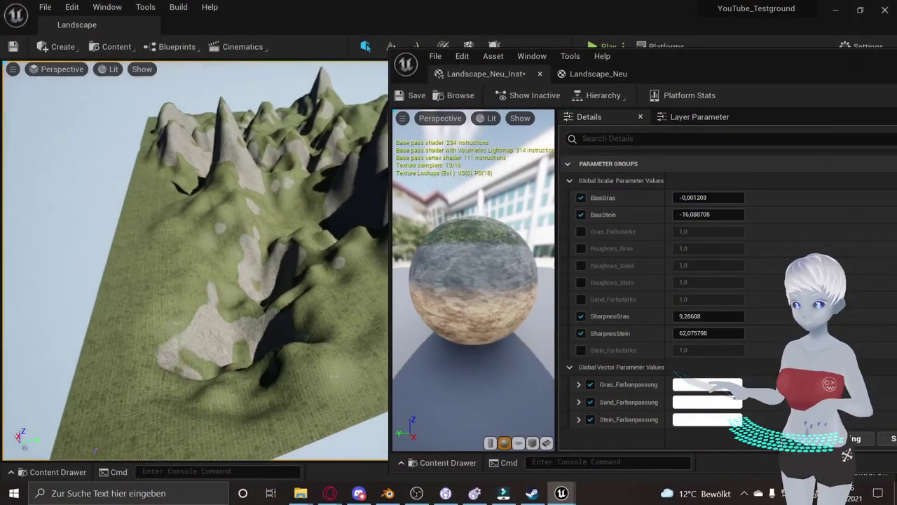
right_click_drag(210, 238, 193, 273)
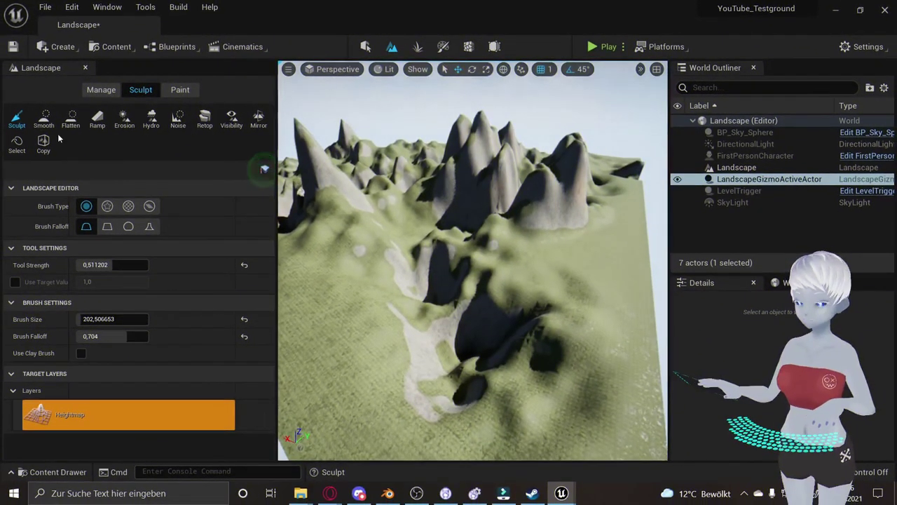
Flatten the rocky foreground with the Flatten tool at a brush size of about 2140.
left_click(71, 119)
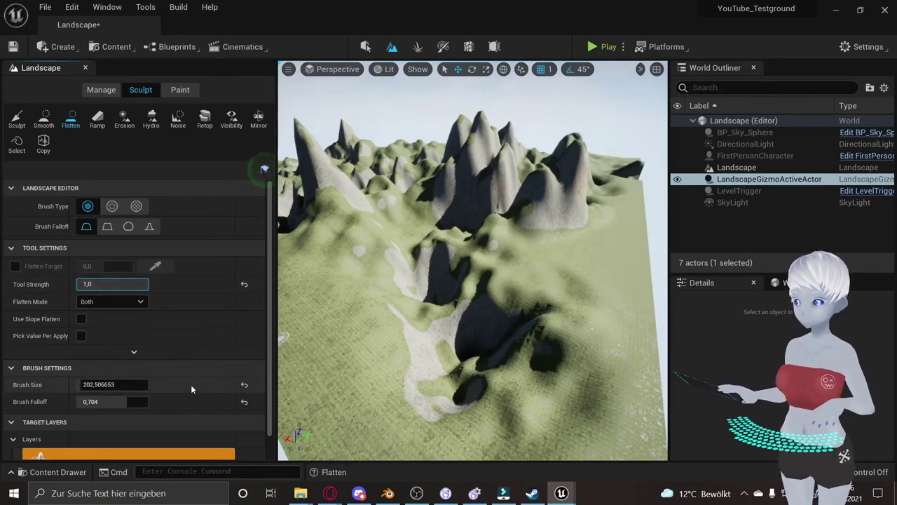
left_click_drag(118, 384, 224, 385)
mouse_move(326, 353)
left_mouse_down()
mouse_move(482, 352)
mouse_move(358, 373)
left_mouse_up()
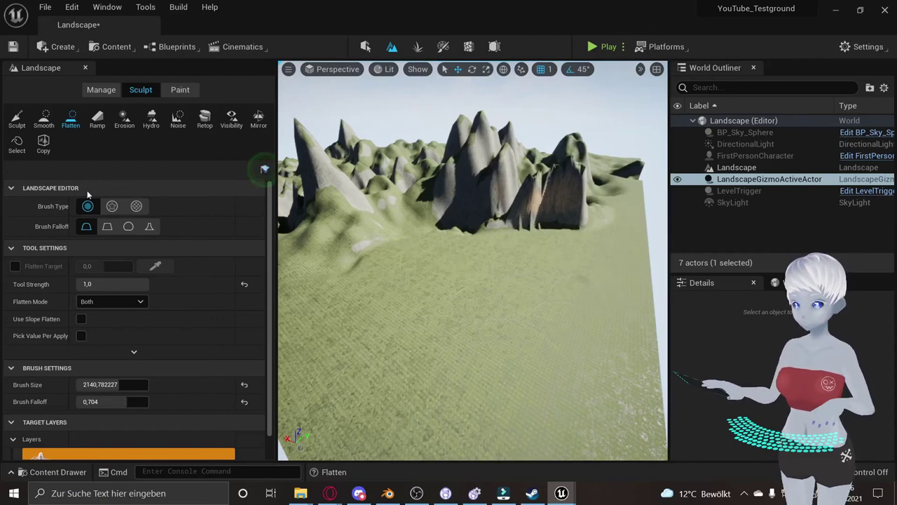
Sculpt a large new mound and orbit around the peaks to inspect it.
left_click(17, 118)
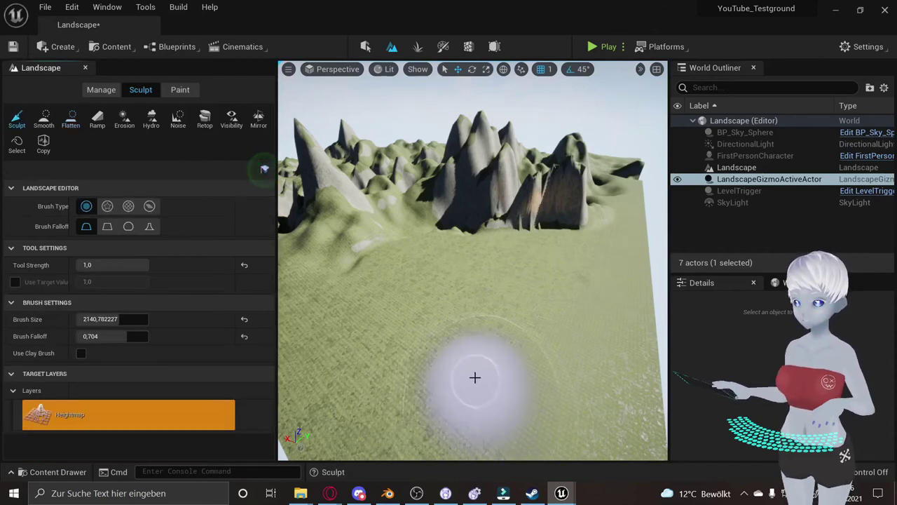
right_click_drag(473, 328, 641, 324)
left_click(540, 240)
mouse_move(541, 240)
right_mouse_down()
mouse_move(574, 241)
mouse_move(437, 357)
mouse_move(490, 357)
mouse_move(473, 393)
right_mouse_up()
left_click(436, 356)
mouse_move(417, 320)
right_mouse_down()
mouse_move(449, 322)
mouse_move(441, 349)
right_mouse_up()
left_click_drag(441, 349, 497, 325)
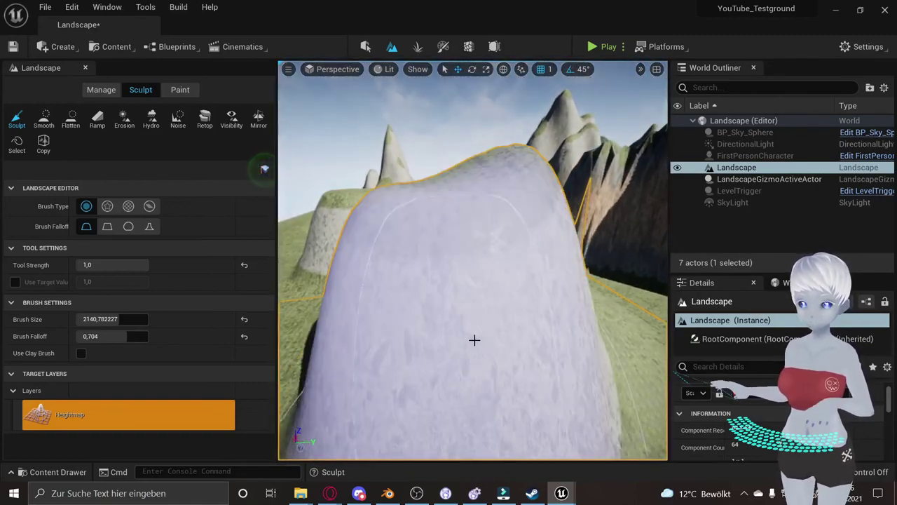
right_click_drag(498, 324, 490, 329)
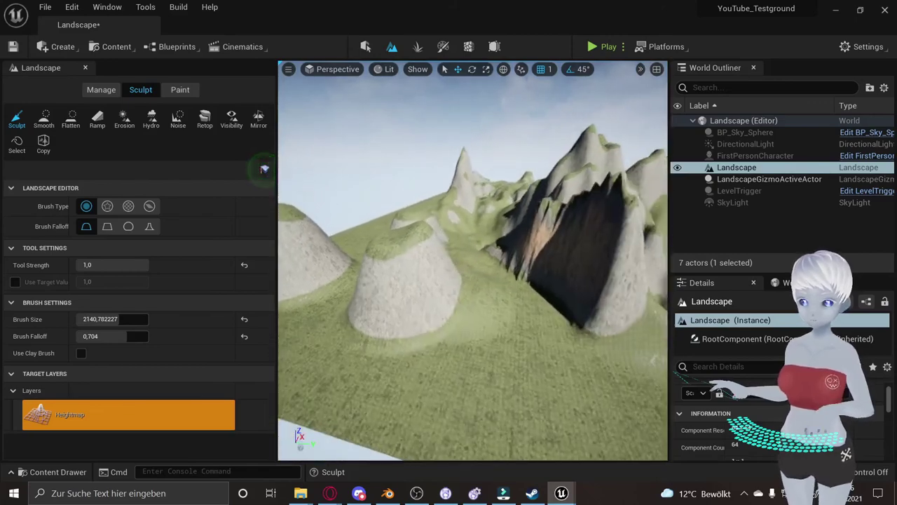
right_click_drag(491, 329, 535, 307)
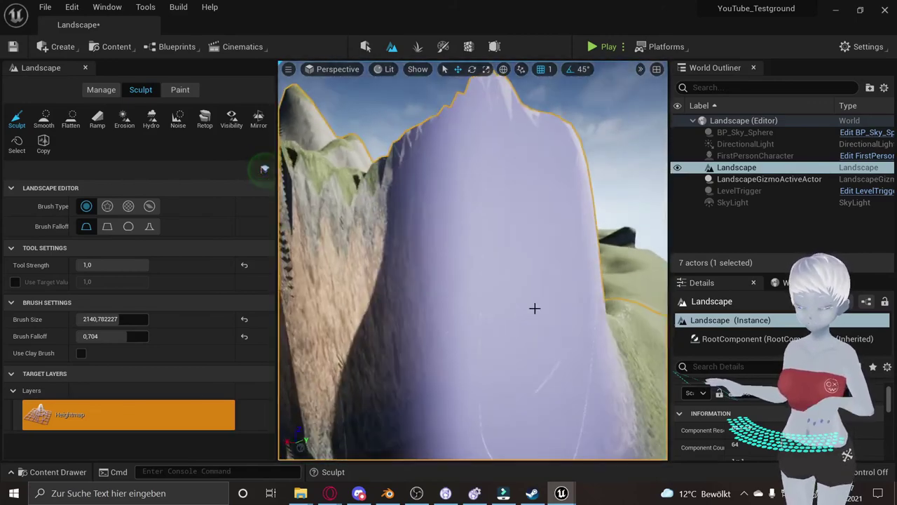
mouse_move(464, 311)
right_mouse_down()
mouse_move(414, 350)
mouse_move(321, 262)
right_mouse_up()
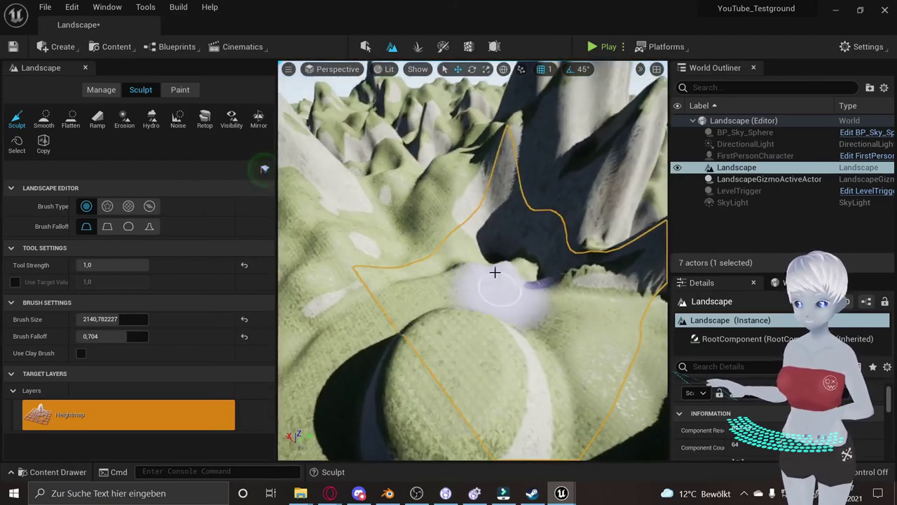
right_click_drag(466, 270, 344, 282)
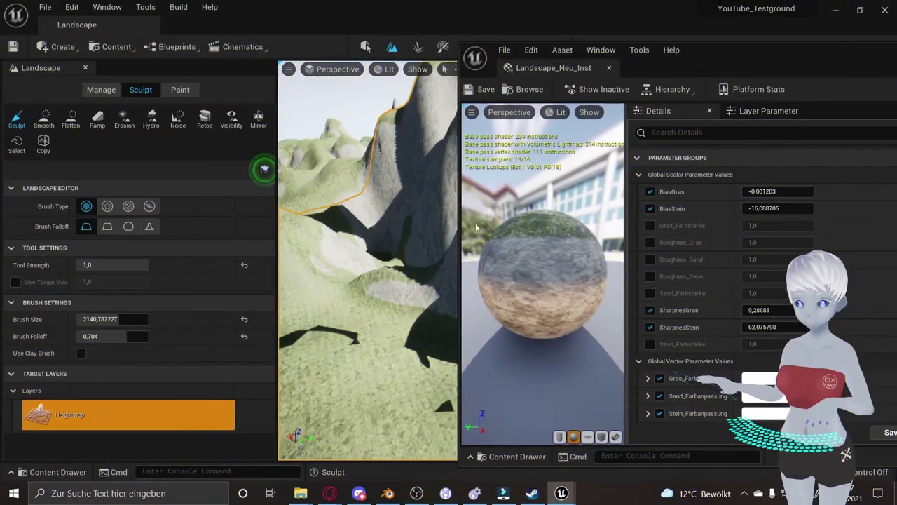
Tint Gras_Farbanpassung deep green (008C42) and lower Gras_Farbstärke to 0.450603.
left_click_drag(457, 222, 593, 223)
mouse_move(785, 67)
left_mouse_down()
mouse_move(654, 55)
mouse_move(636, 39)
left_mouse_up()
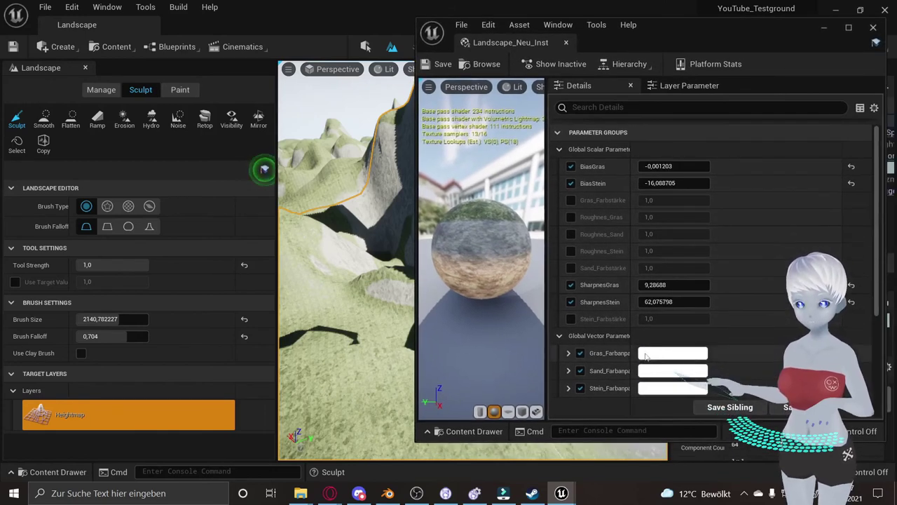
left_click(650, 353)
left_click_drag(502, 261, 444, 276)
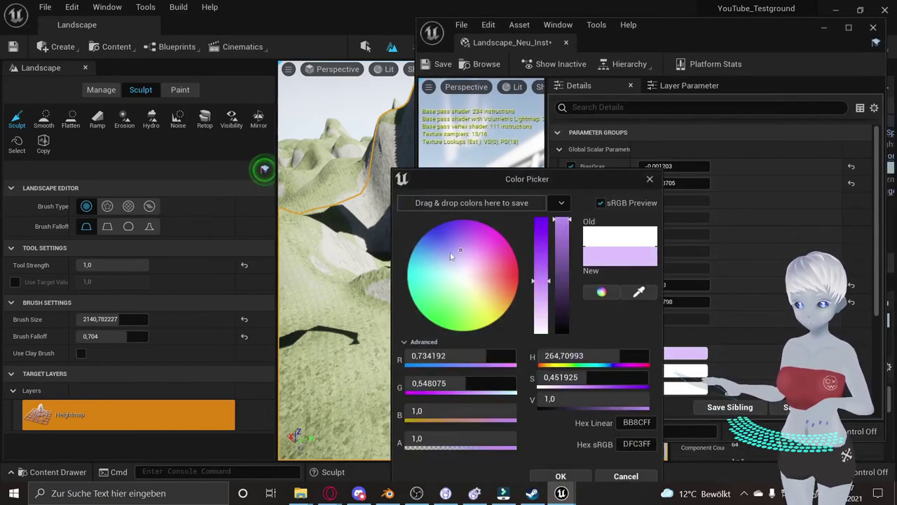
left_click(445, 297)
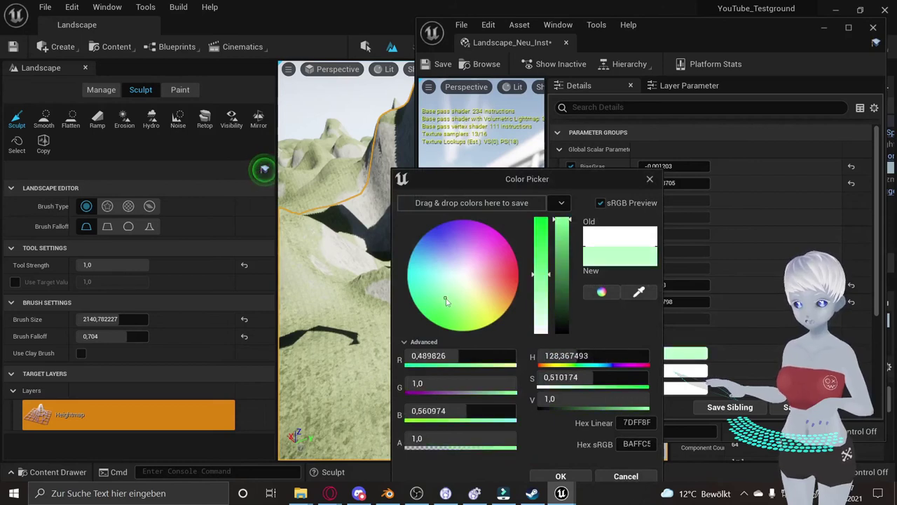
left_click_drag(469, 314, 424, 322)
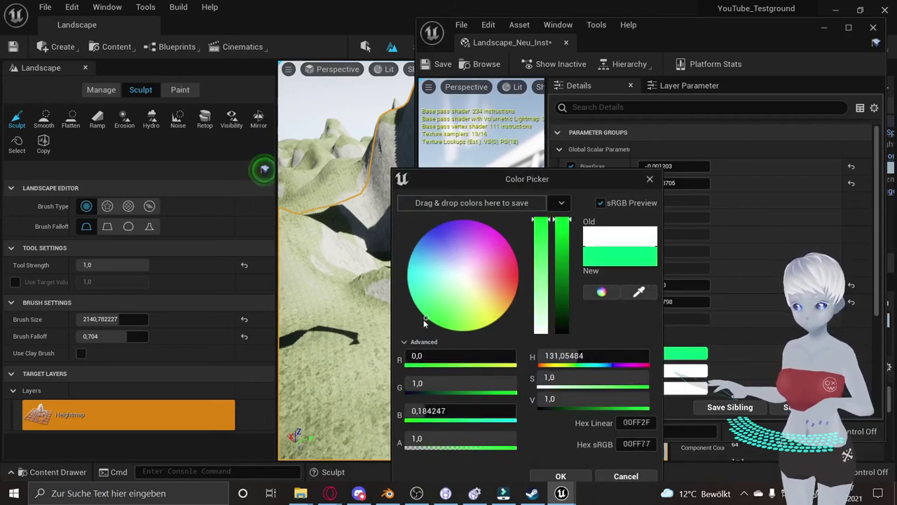
left_click(562, 306)
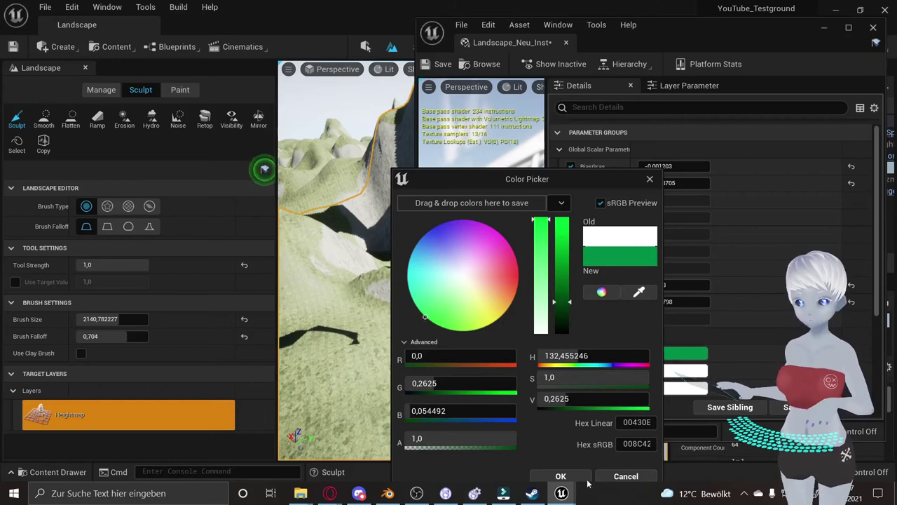
left_click(585, 478)
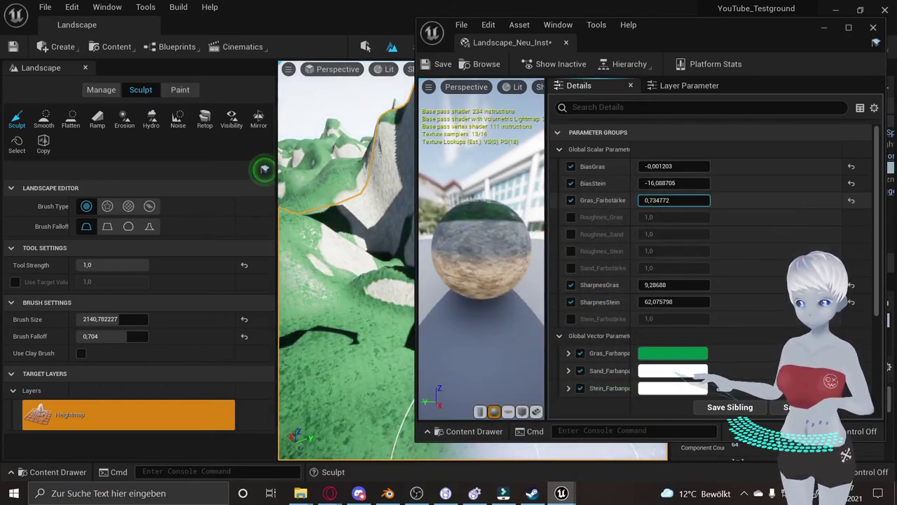
left_click_drag(673, 200, 726, 143)
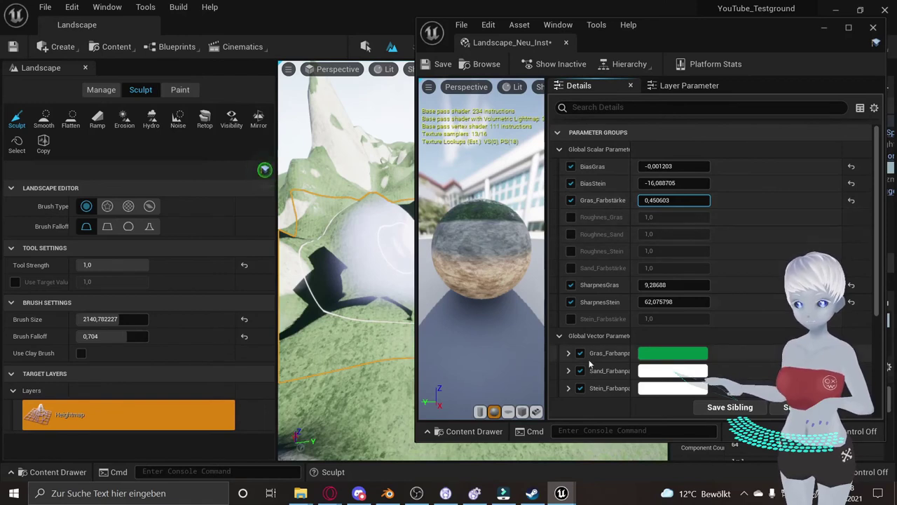
left_click(646, 390)
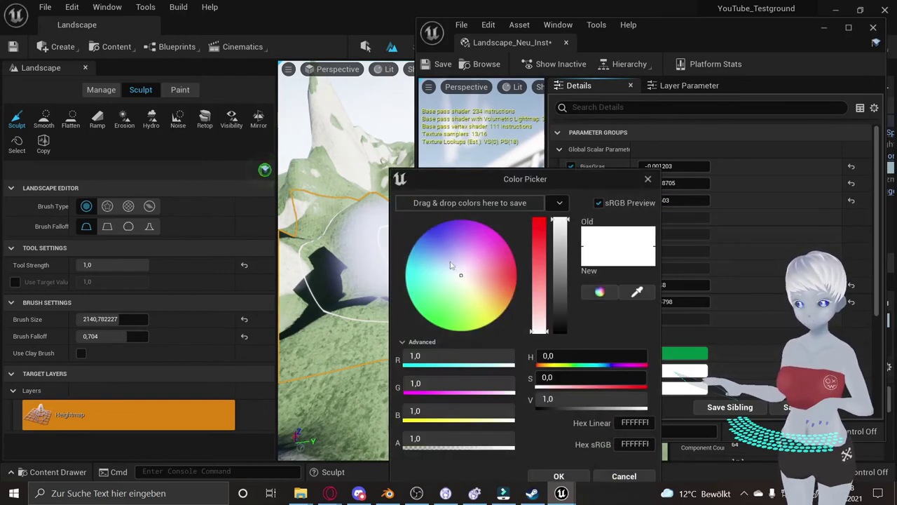
Tint Stein_Farbanpassung dark red and lower Stein_Farbstärke to 0.697437.
left_click(497, 276)
left_click(543, 235)
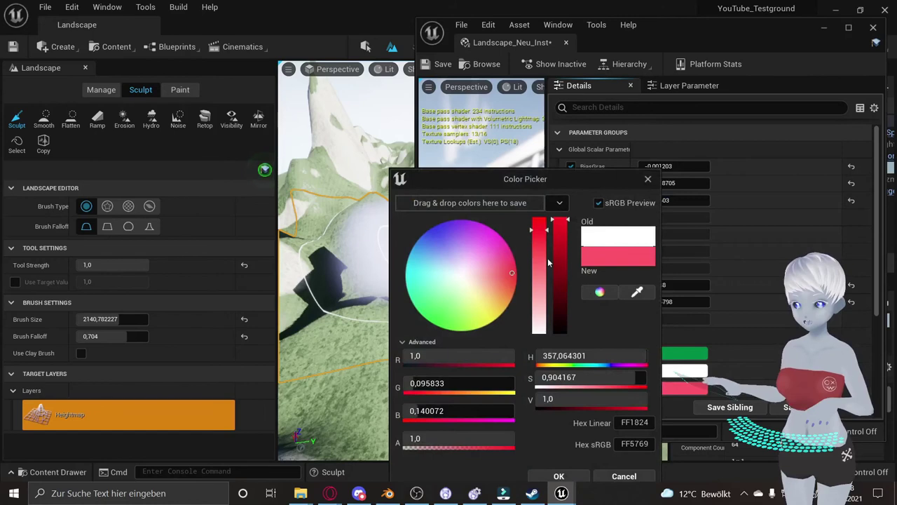
left_click(560, 256)
left_click(567, 288)
left_click(539, 246)
left_click_drag(559, 294, 559, 321)
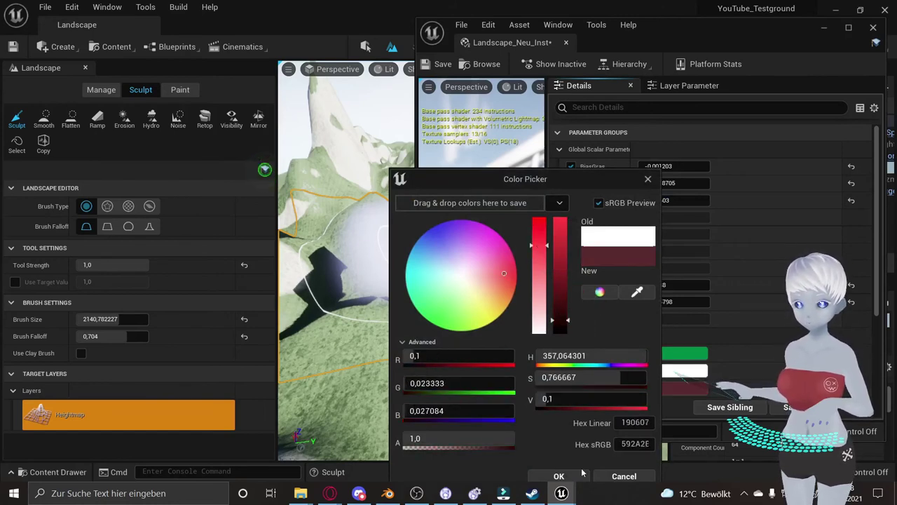
left_click(580, 475)
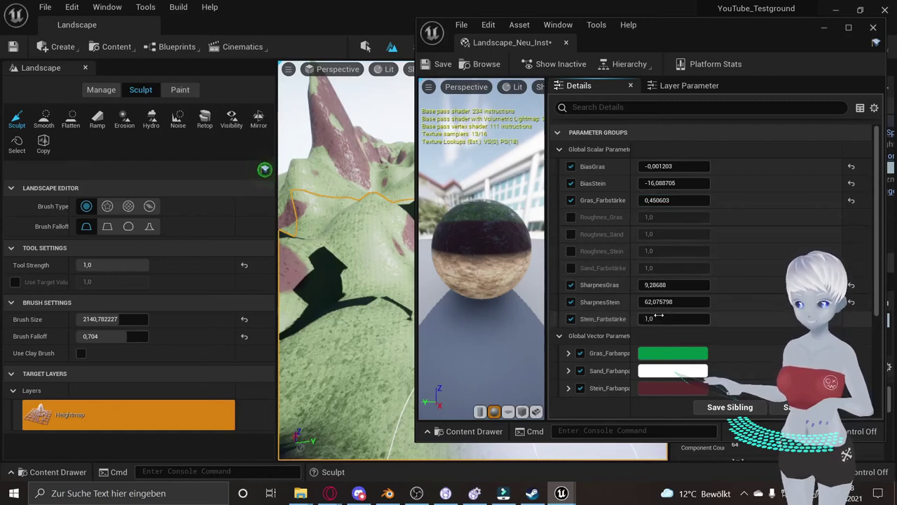
left_click_drag(672, 318, 652, 318)
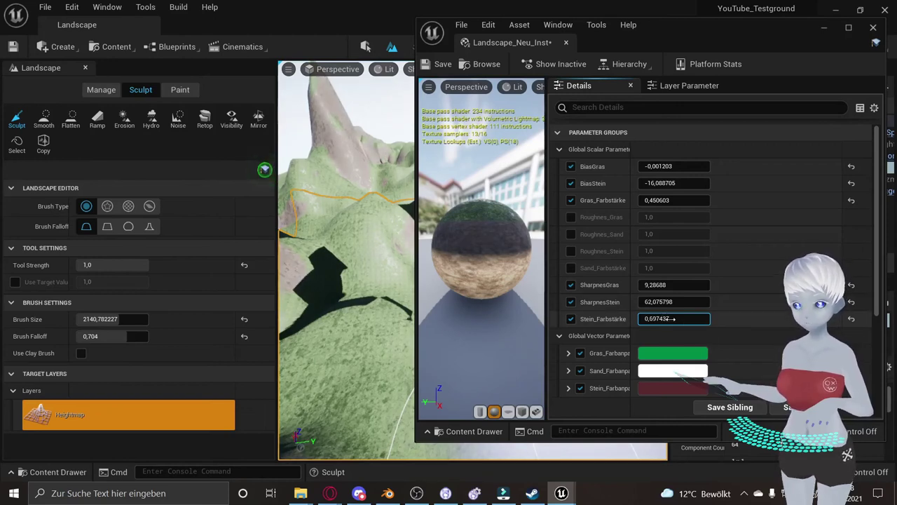
right_click_drag(350, 214, 365, 224)
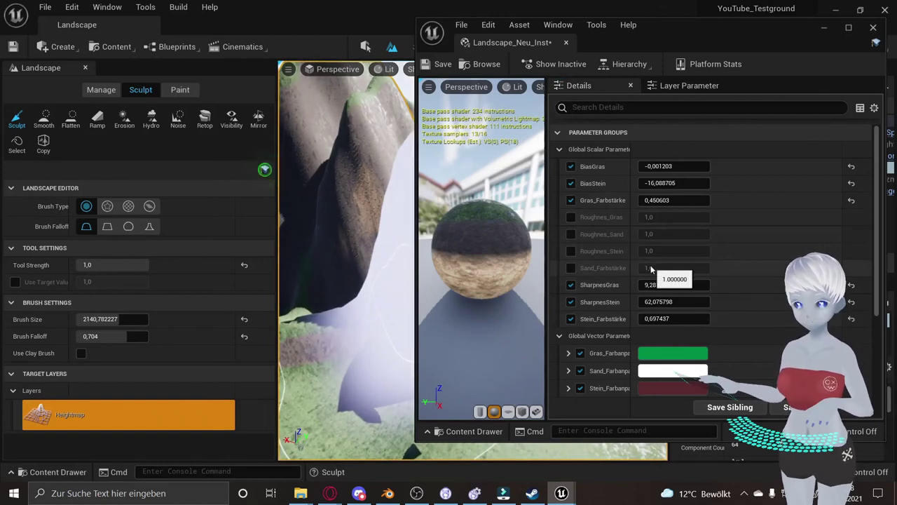
Tint Sand_Farbanpassung lavender purple (BC9EFF) and review the recoloured landscape.
left_click(646, 366)
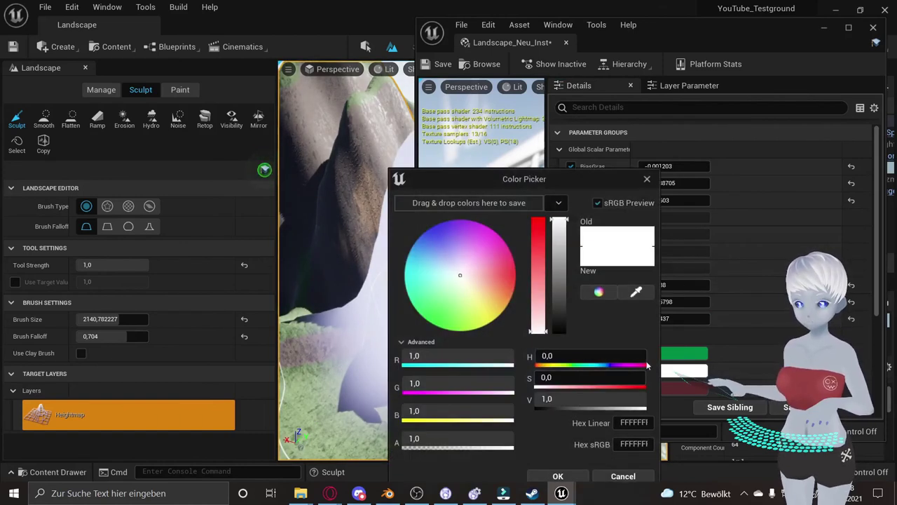
left_click(451, 240)
left_click(567, 475)
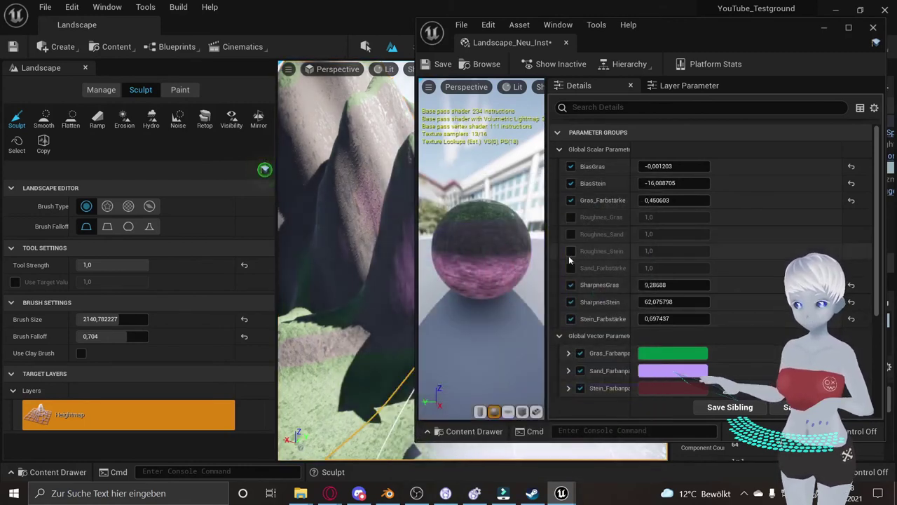
right_click_drag(374, 254, 374, 255)
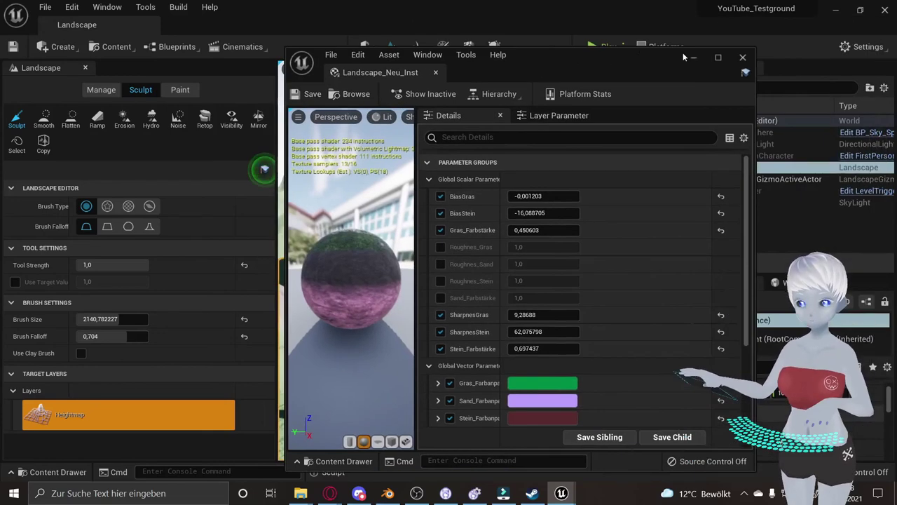
right_click_drag(596, 136, 596, 136)
Fly around the recoloured mountain range, then switch to Select mode with Shift+1.
right_click_drag(472, 259, 472, 260)
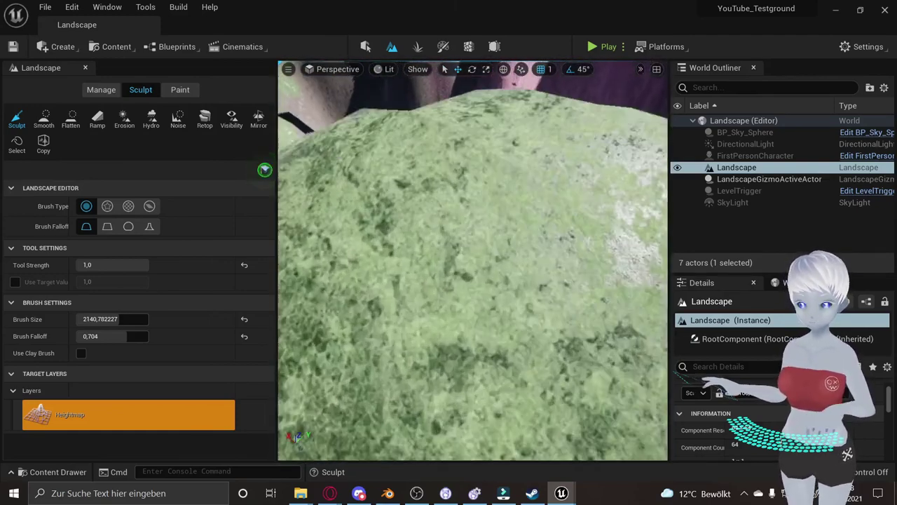
right_click_drag(478, 211, 478, 211)
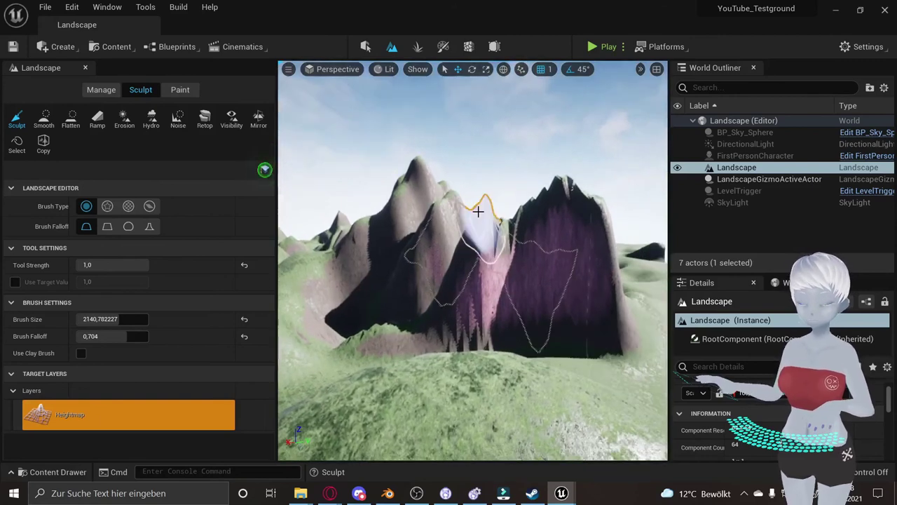
key("shift+1")
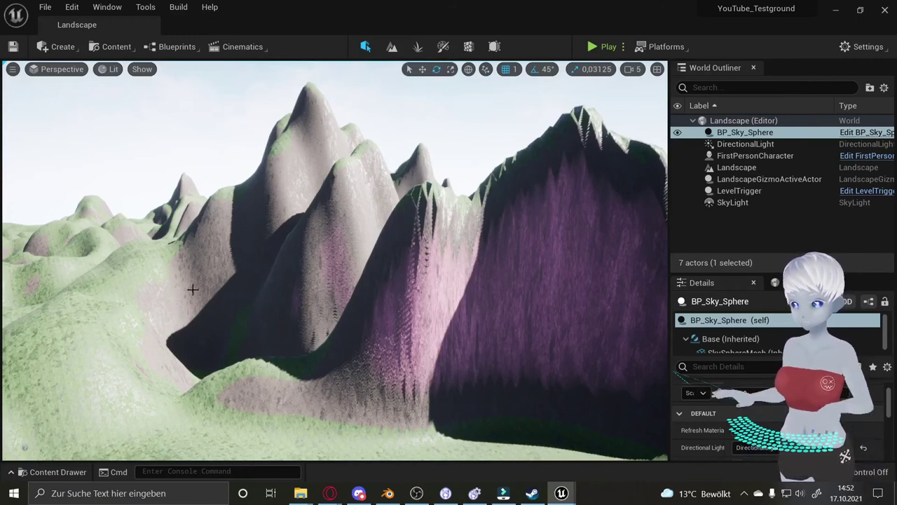
right_click_drag(193, 289, 175, 289)
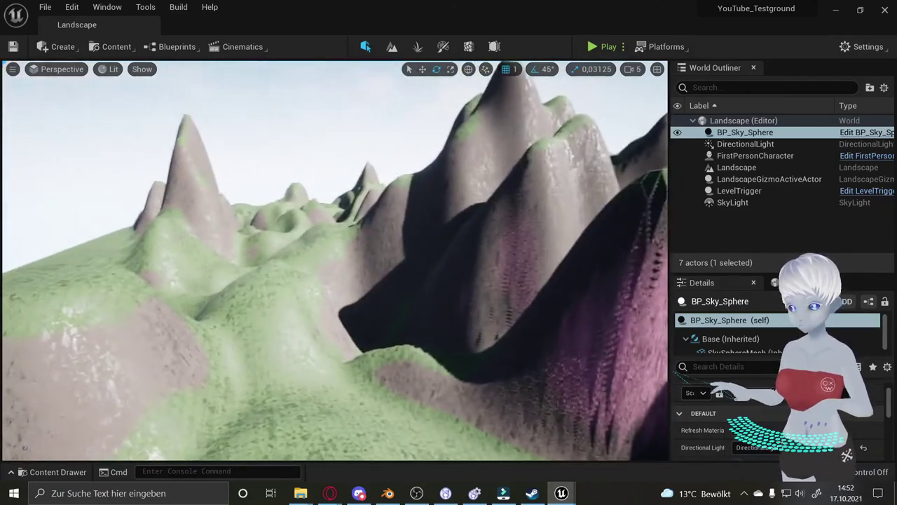
right_click_drag(235, 276, 355, 293)
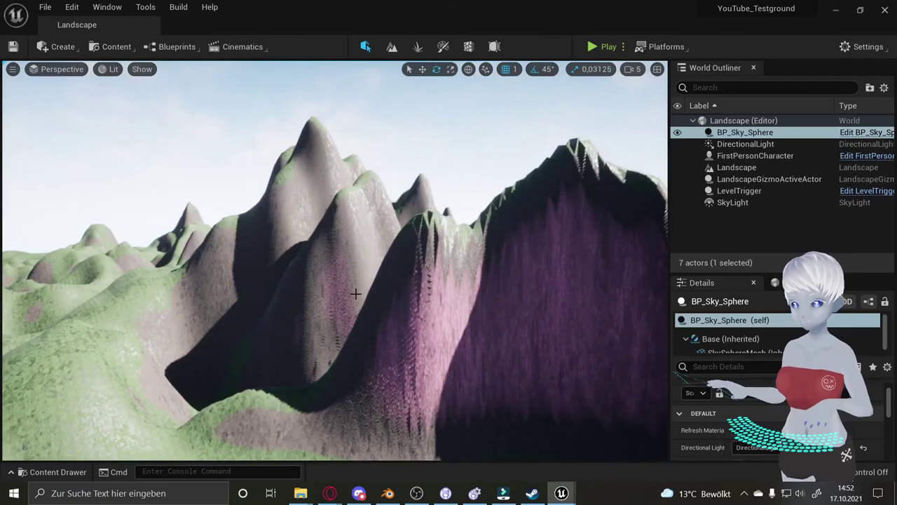
right_click_drag(393, 306, 340, 288)
right_click_drag(404, 297, 404, 297)
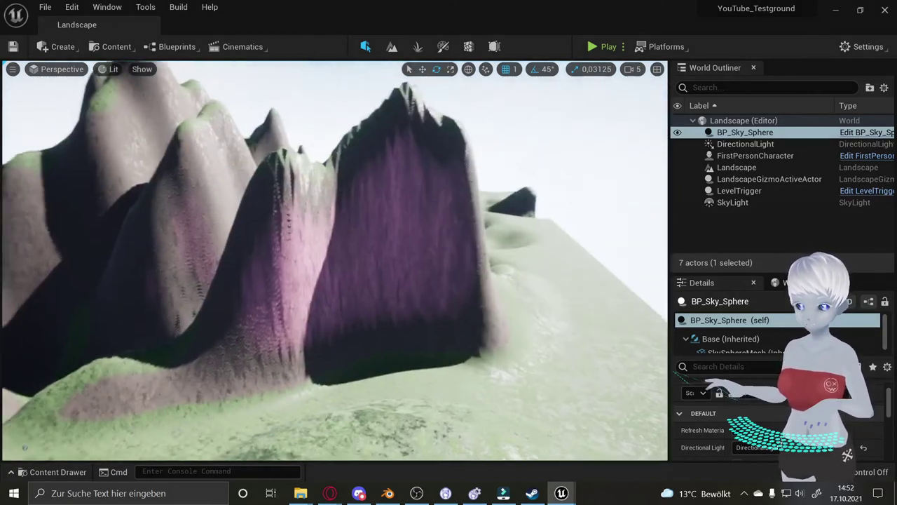
right_click_drag(345, 234, 344, 233)
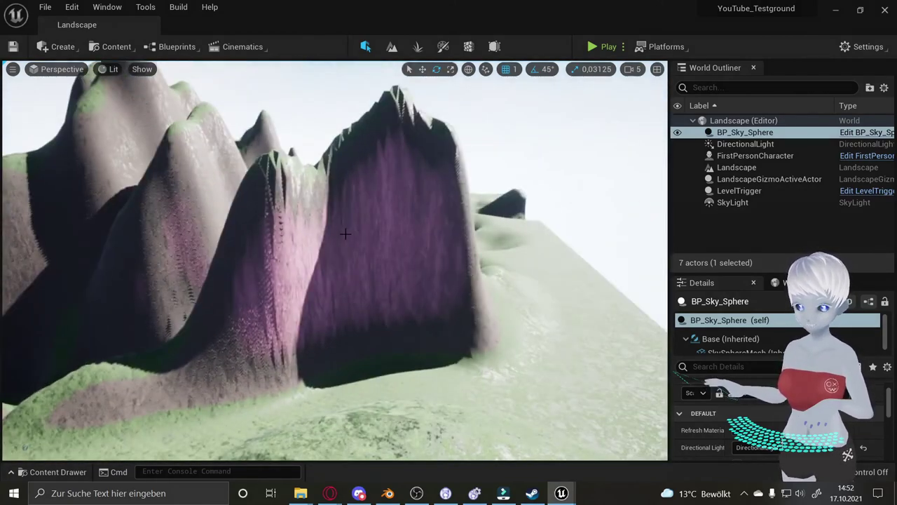
right_click_drag(364, 282, 364, 282)
right_click_drag(349, 321, 392, 320)
right_click_drag(396, 224, 396, 225)
right_click_drag(440, 271, 459, 266)
right_click_drag(426, 204, 393, 226)
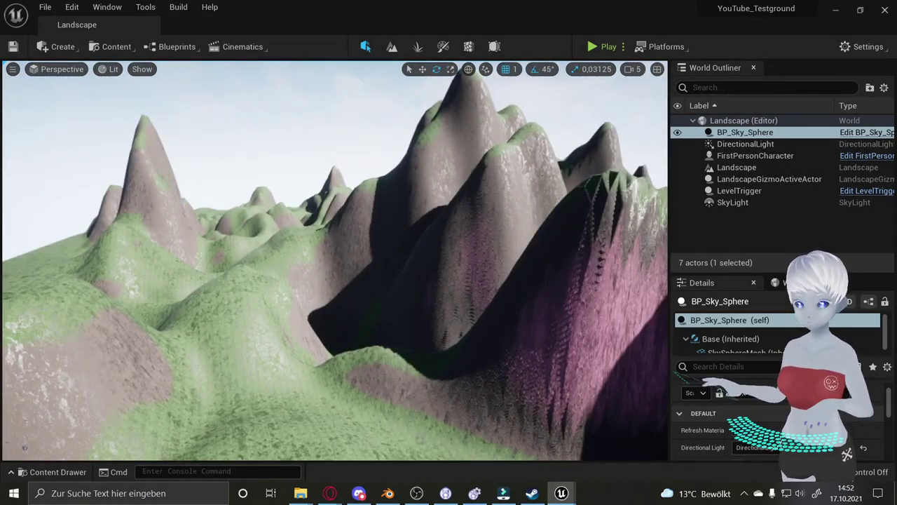
right_click_drag(425, 254, 425, 253)
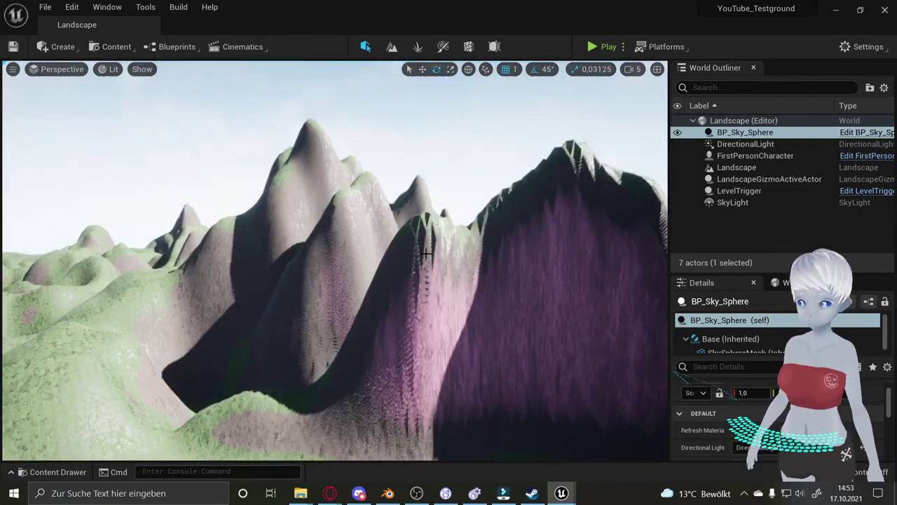